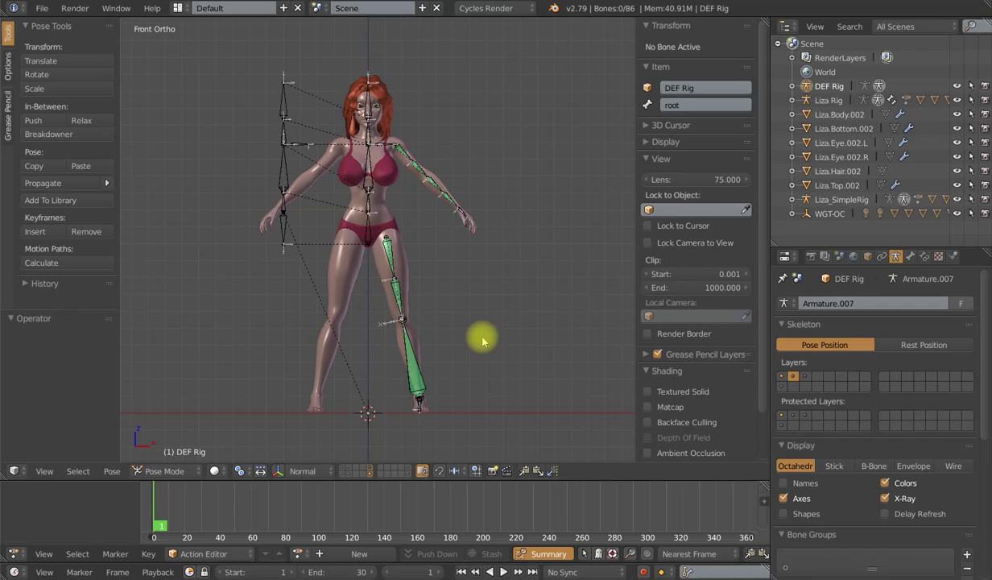
- Check the names of the thigh, upper arm and forearm bones and the Liza.Body.002 mesh
middle_click_drag(518, 319, 505, 335, "shift")
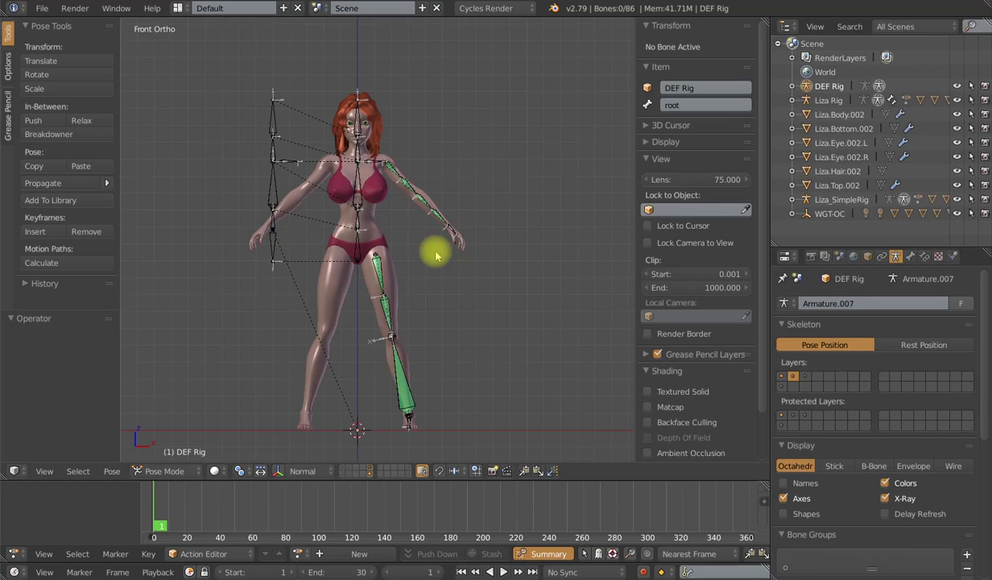
scroll(420, 288, "up", 2)
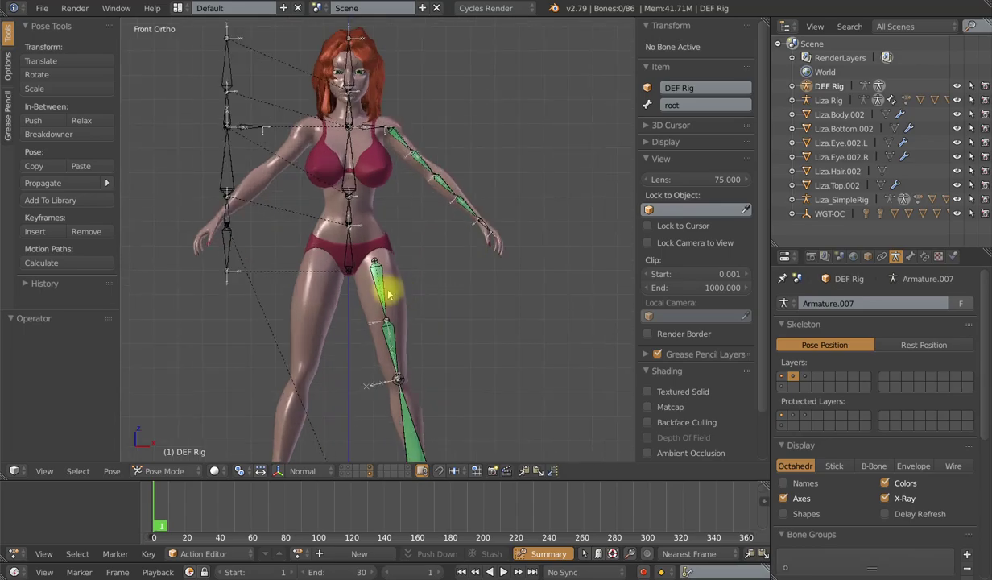
right_click(385, 294)
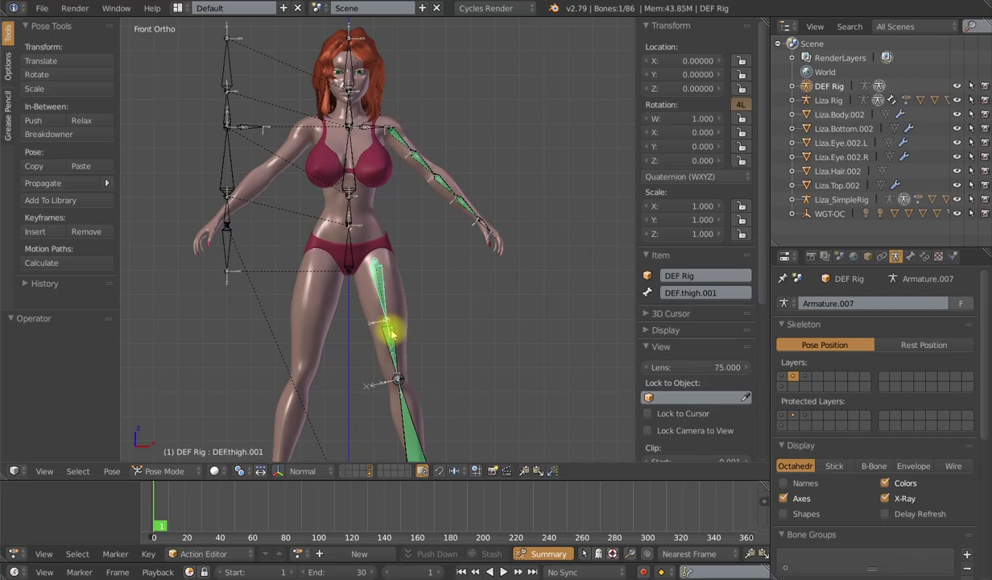
right_click(405, 139)
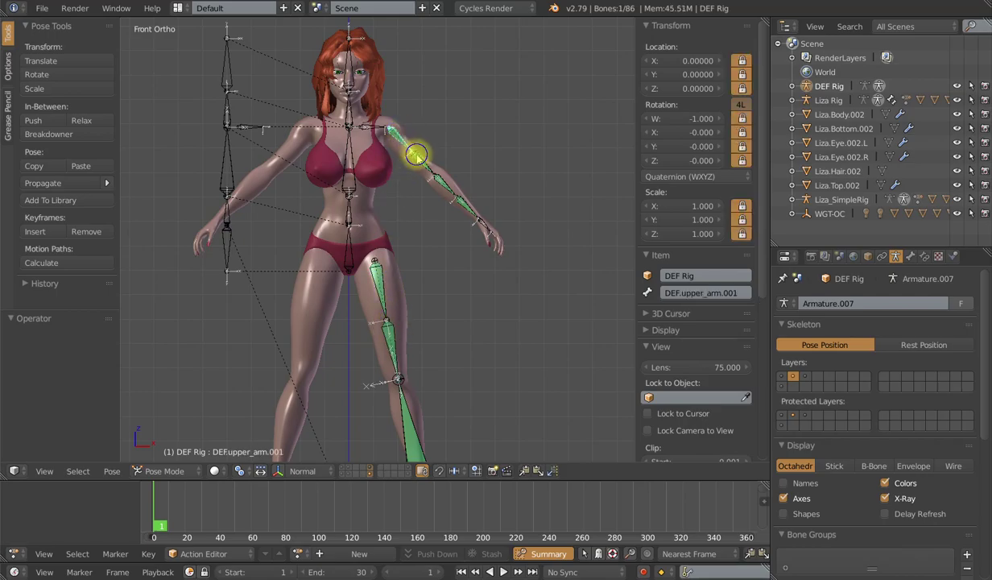
right_click(443, 181)
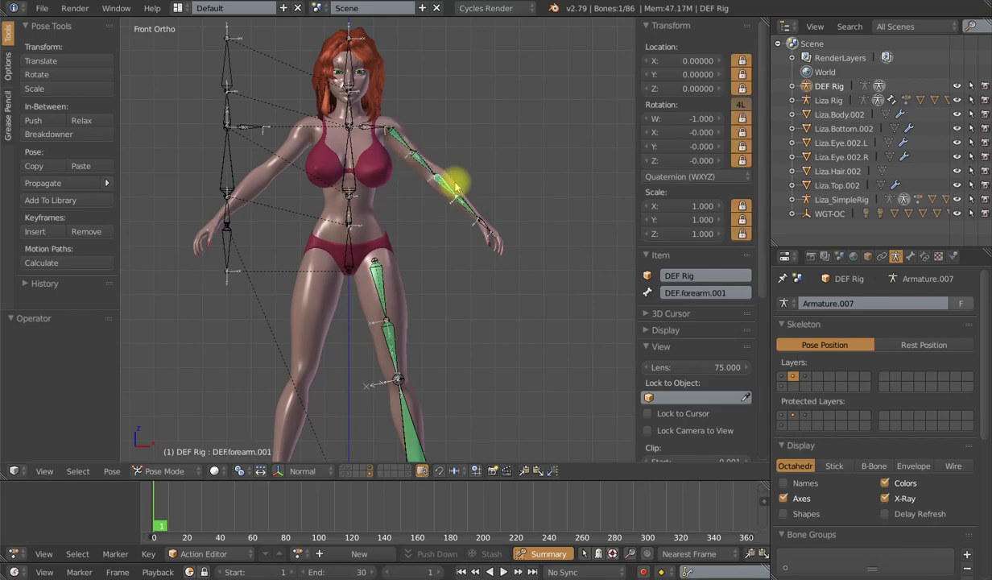
right_click(393, 154)
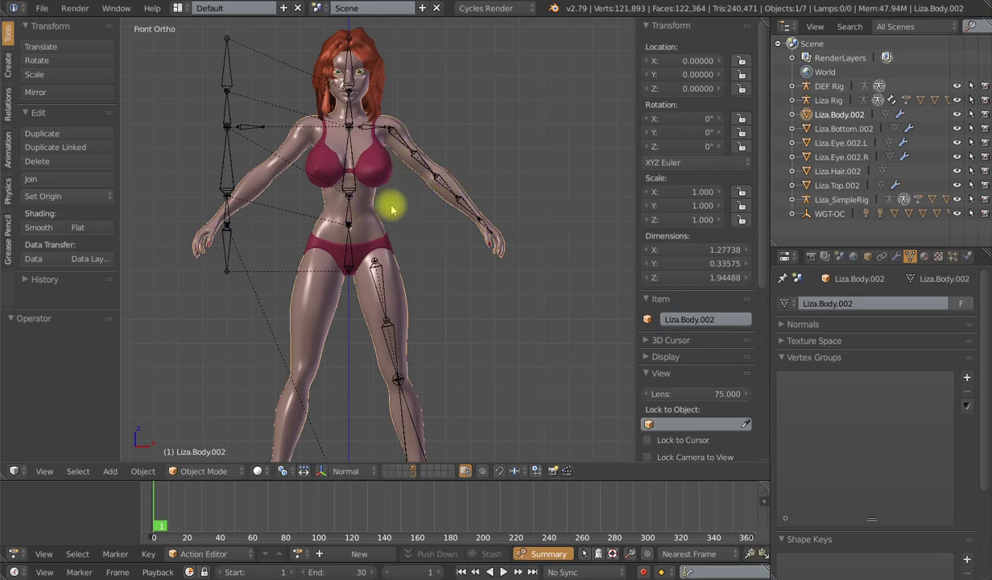
right_click(400, 147)
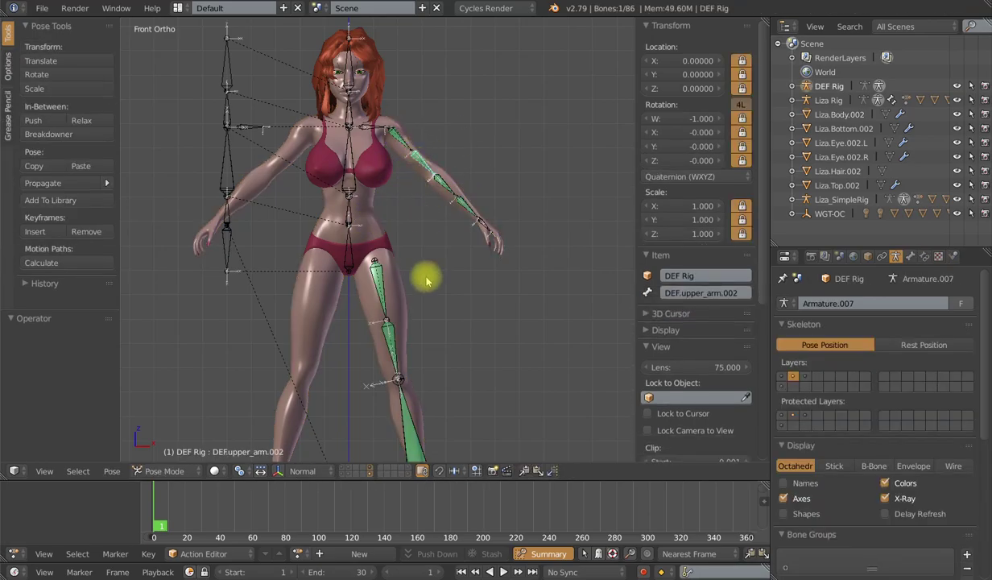
scroll(427, 280, "down", 4)
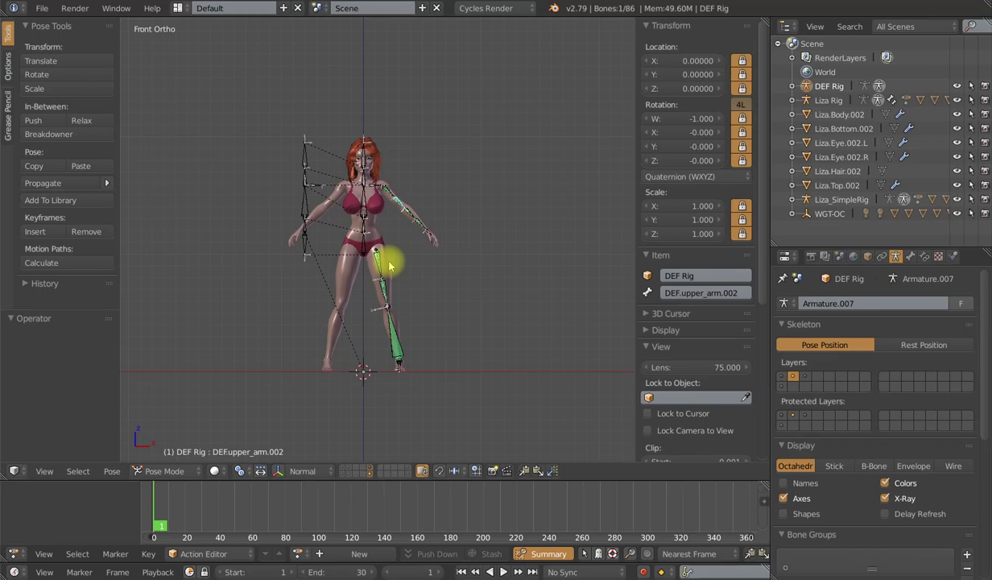
scroll(390, 266, "up", 2)
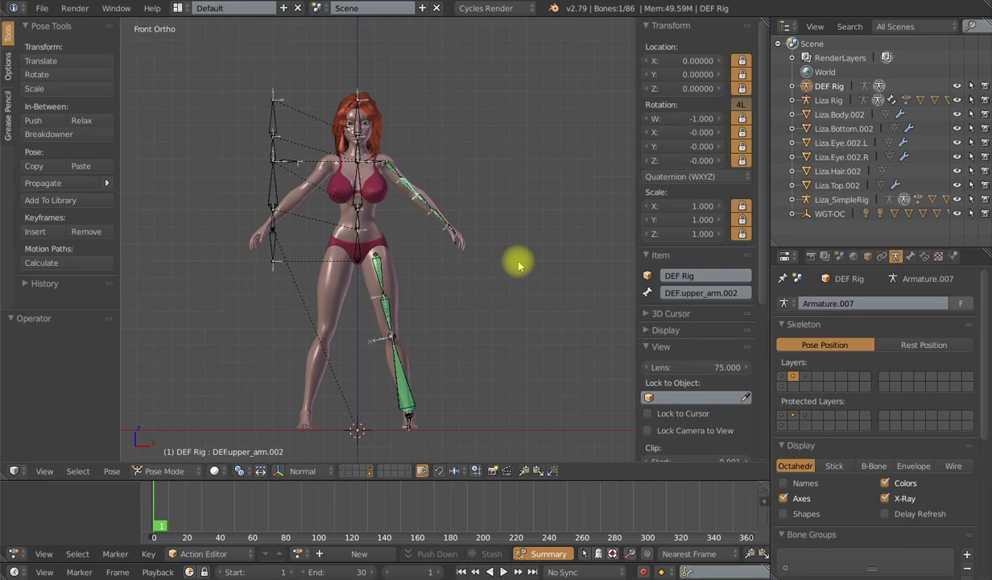
- Select DEF.spine.001, enter Edit Mode, and select the spine bones up to DEF.spine.005
right_click(357, 244)
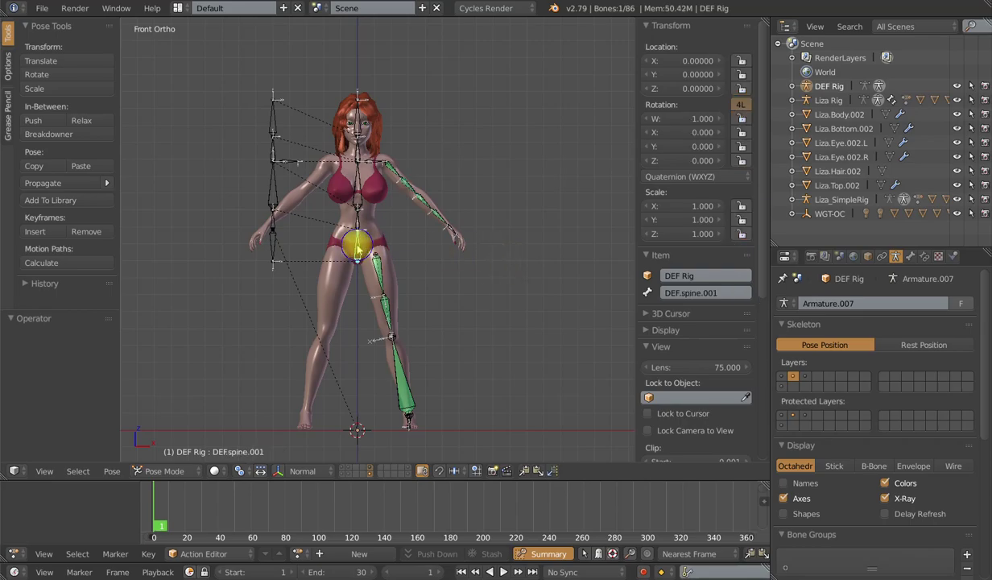
key("Tab")
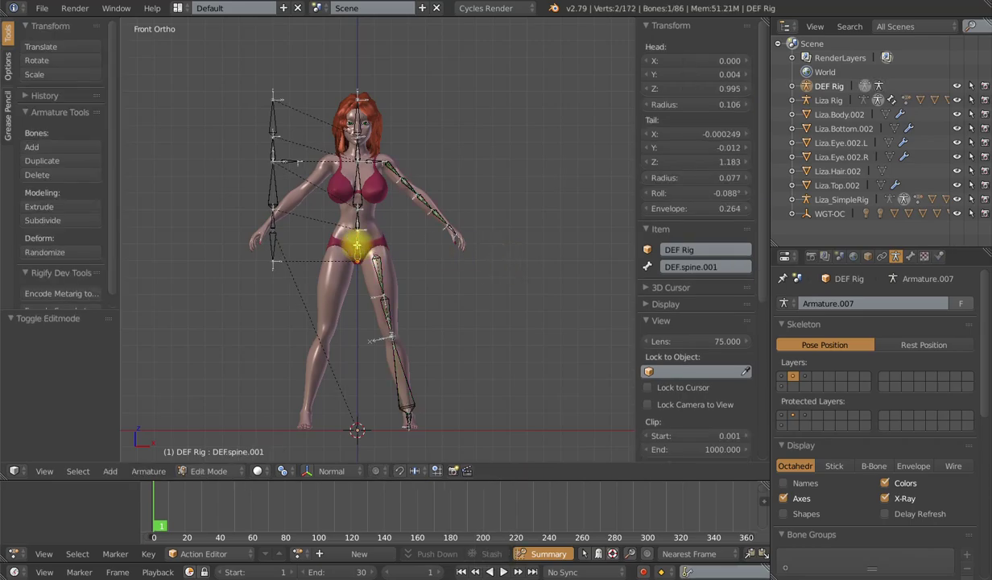
scroll(361, 221, "up", 2)
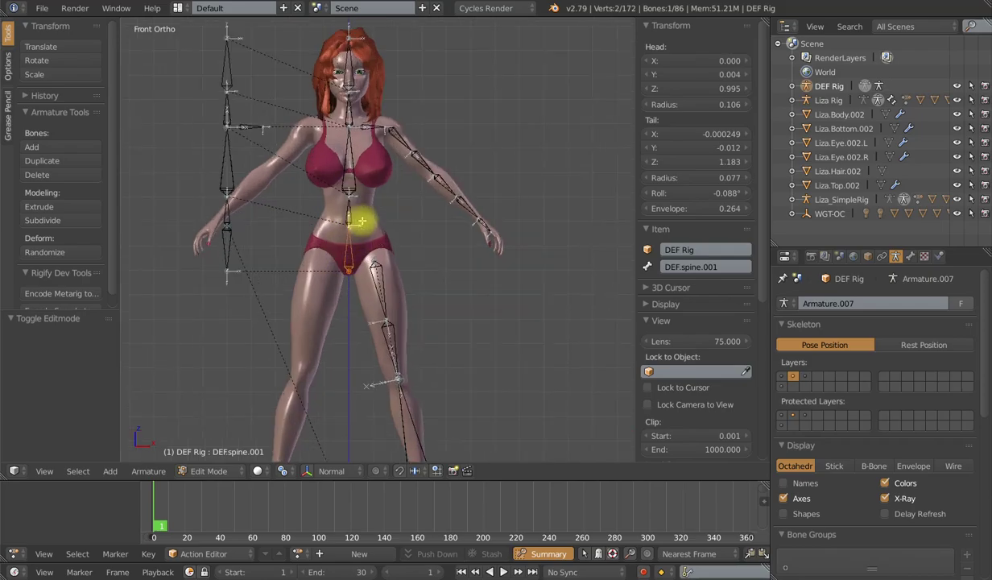
right_click(348, 209)
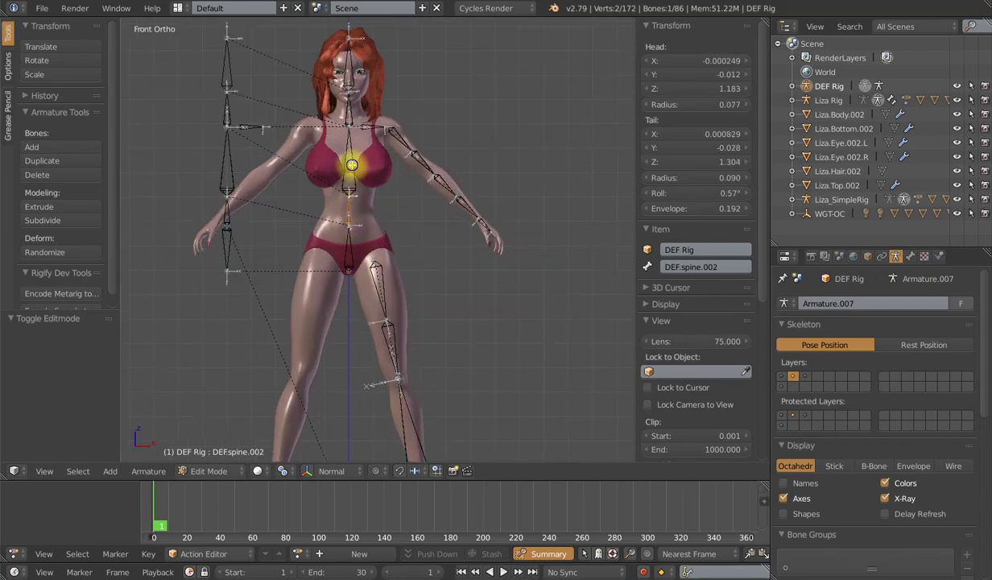
right_click(345, 171)
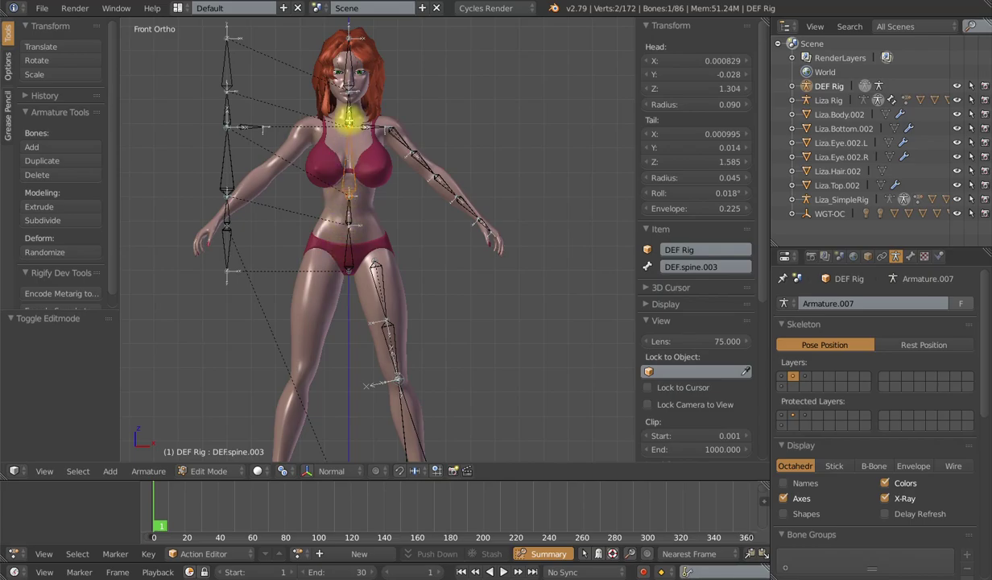
right_click(348, 109)
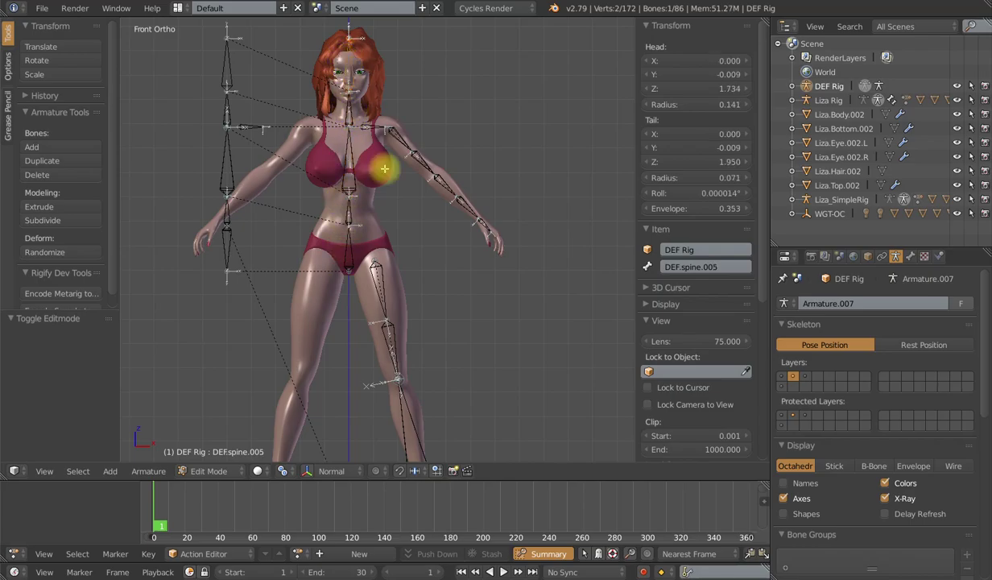
right_click(348, 255)
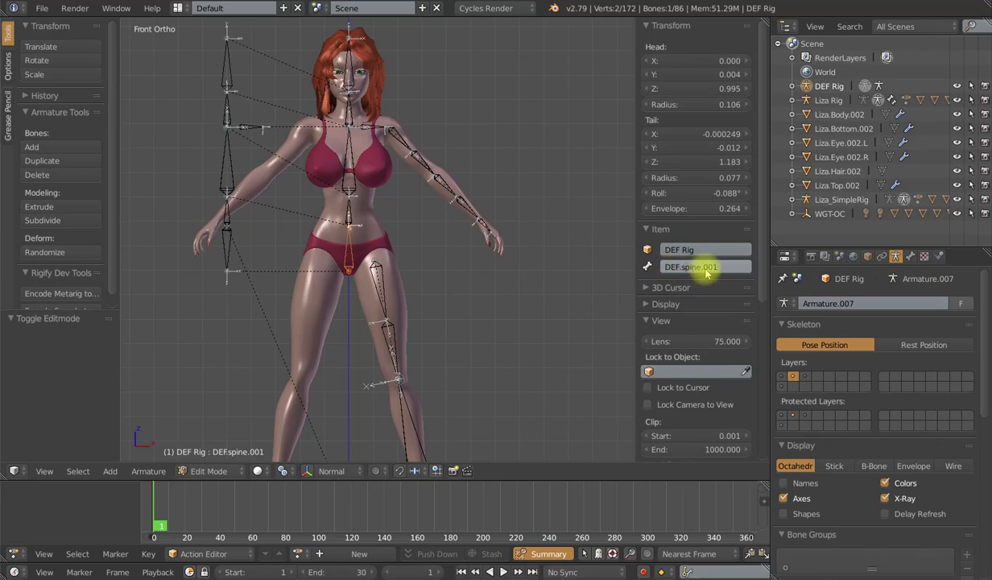
right_click(351, 213)
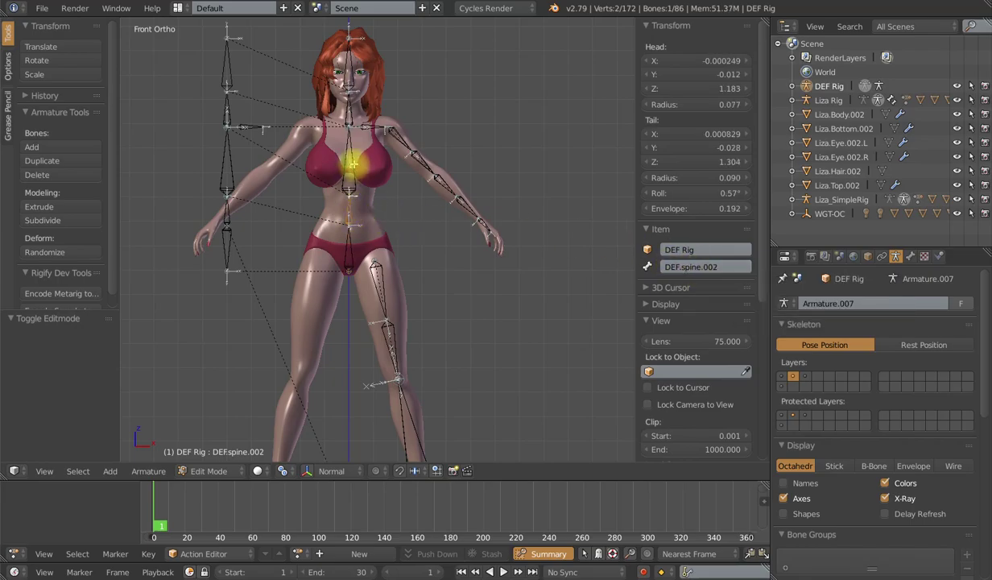
right_click(348, 157)
right_click(357, 102)
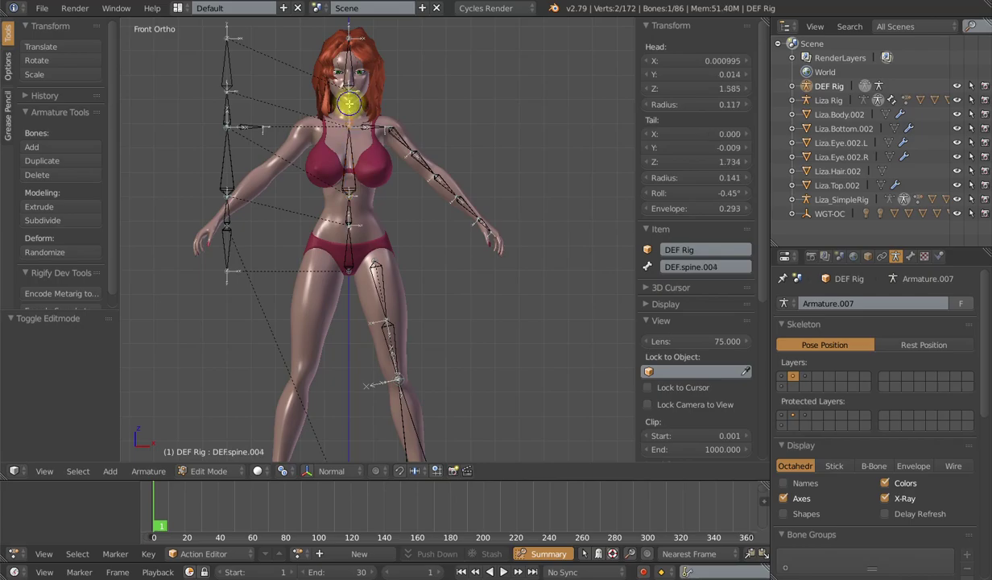
right_click(353, 83)
- Reselect the spine chain from the lower spine, adding DEF.spine.005 and DEF.shoulder
scroll(498, 233, "down", 2)
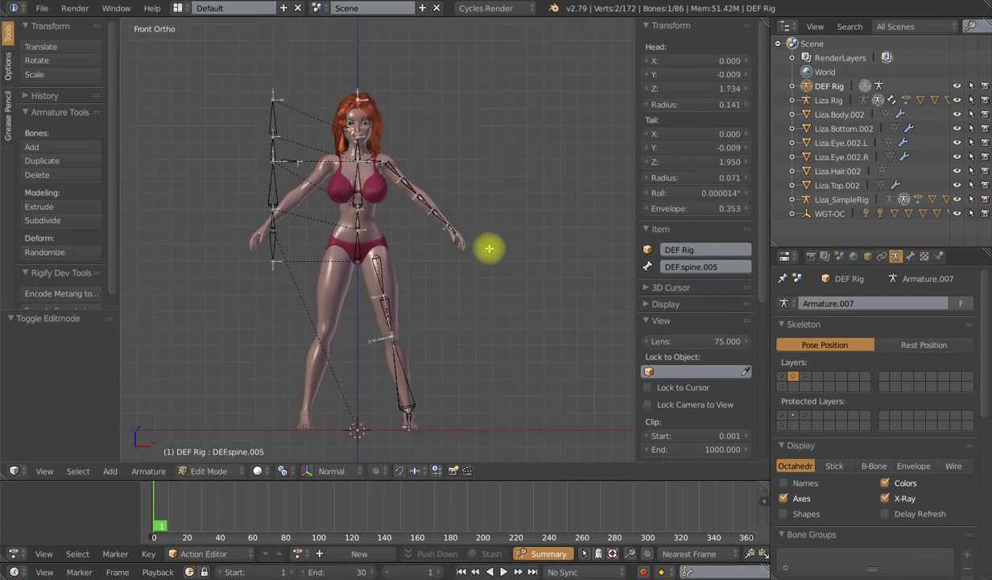
scroll(466, 266, "up", 3)
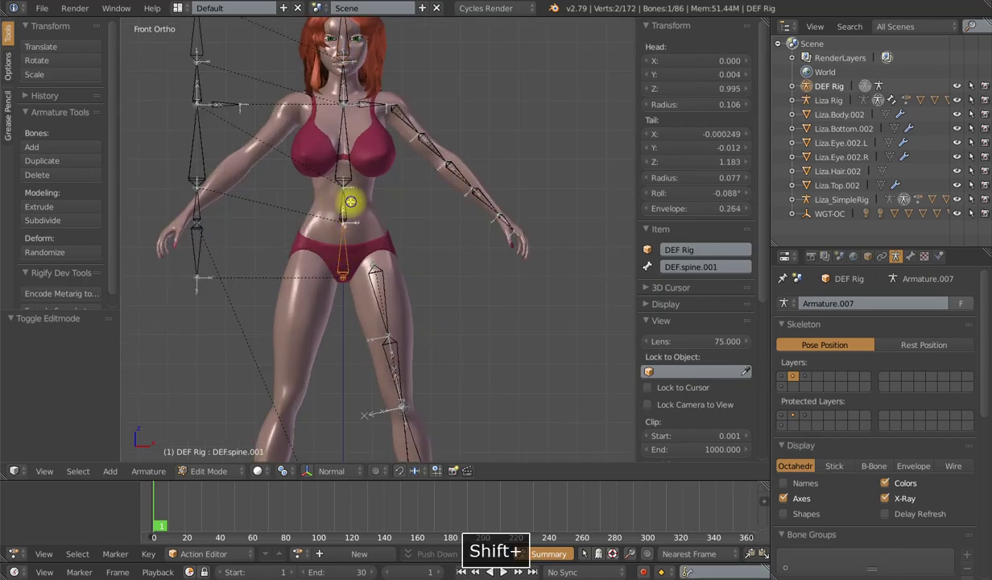
right_click(347, 171, "shift")
scroll(347, 171, "down", 1)
scroll(366, 210, "up", 3, "shift")
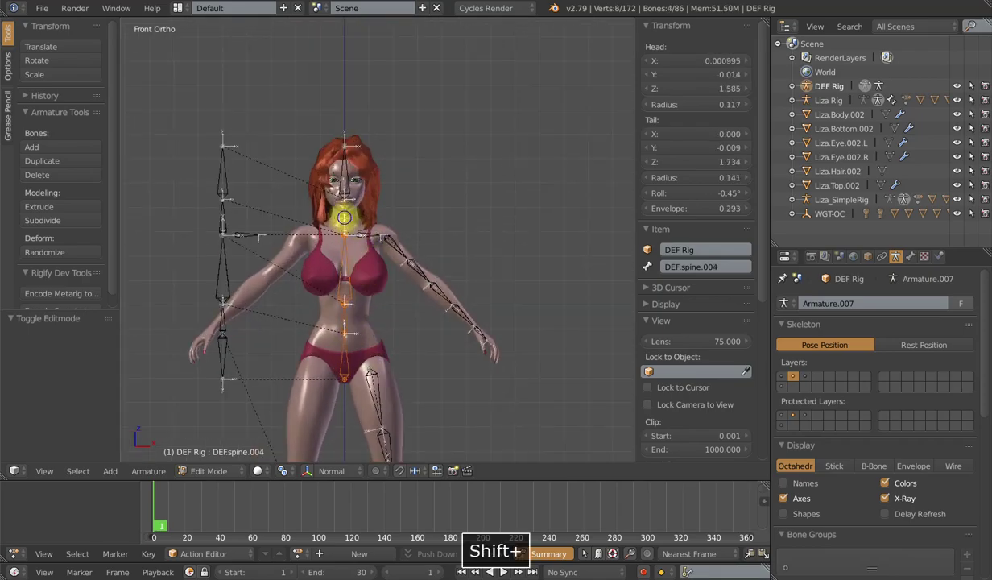
right_click(346, 176, "shift")
right_click(361, 233, "shift")
scroll(354, 121, "down", 1)
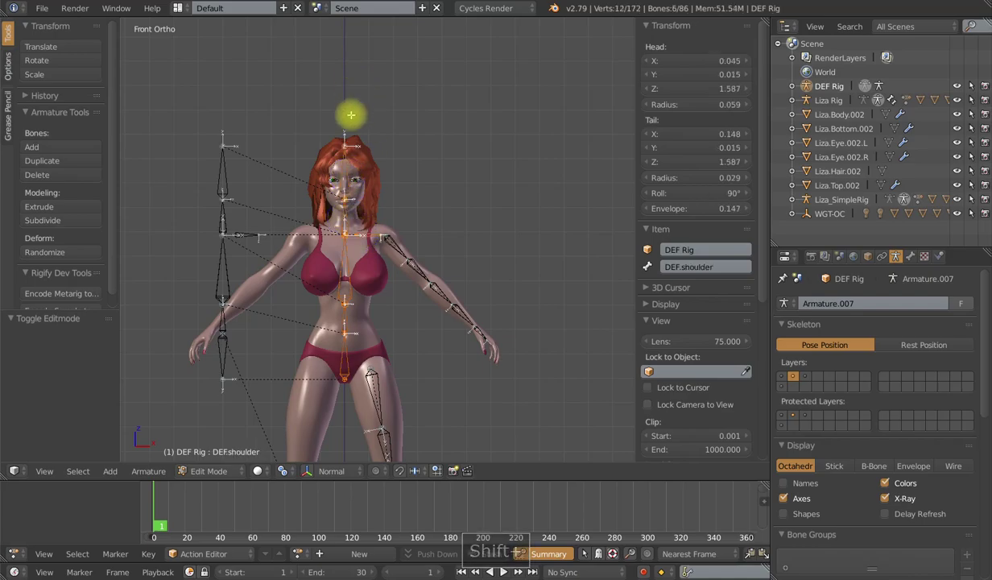
scroll(334, 276, "down", 2)
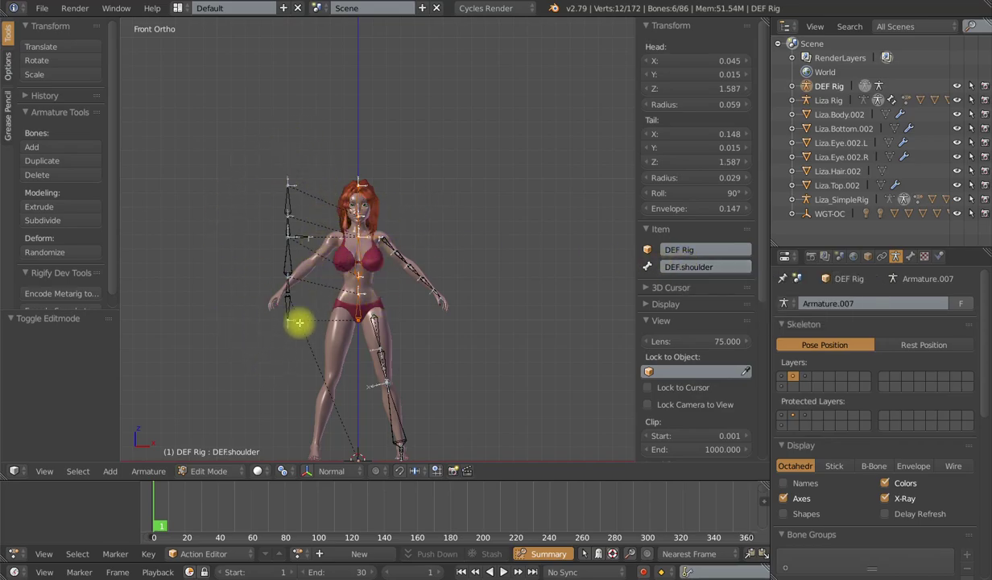
- Recentre the view on the torso, return to Pose Mode and select the hip bone
middle_click_drag(331, 308, 399, 302, "shift")
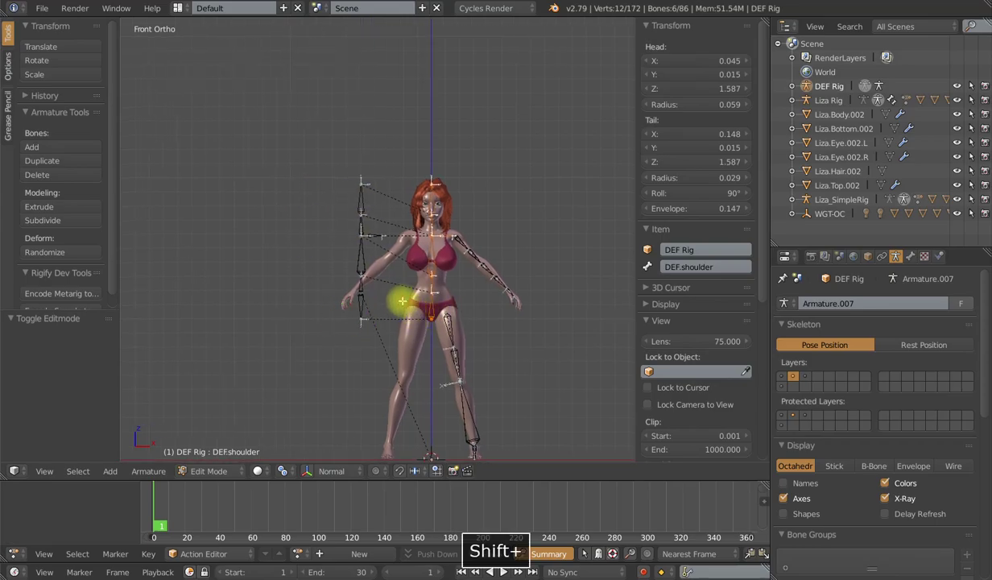
scroll(399, 304, "up", 4)
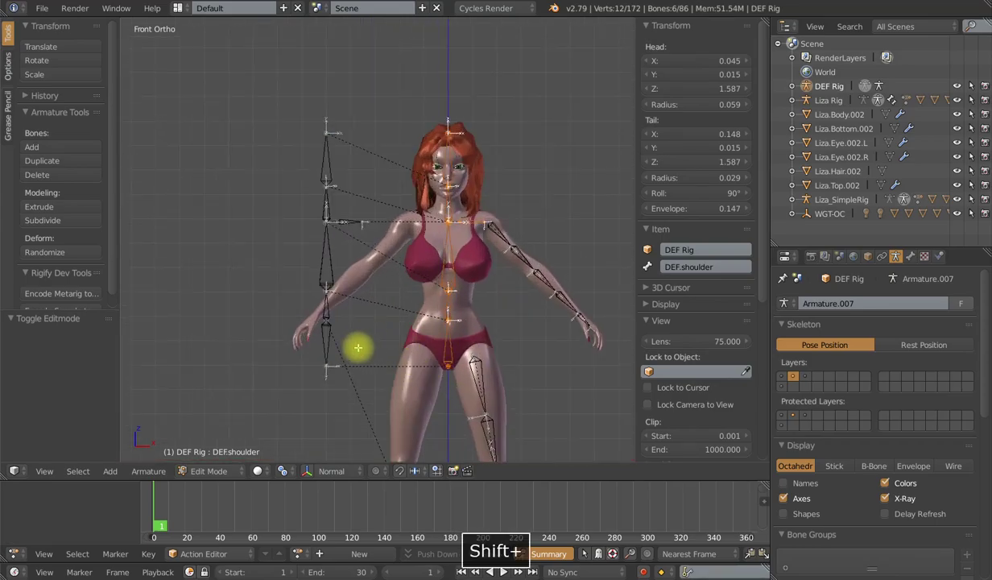
middle_click_drag(358, 347, 343, 288, "shift")
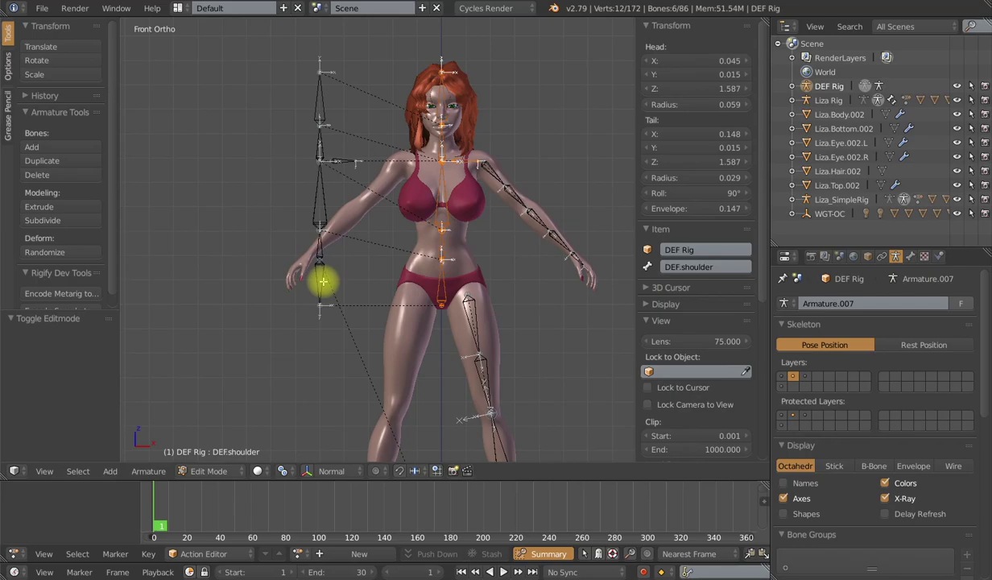
key("Tab")
right_click(323, 280)
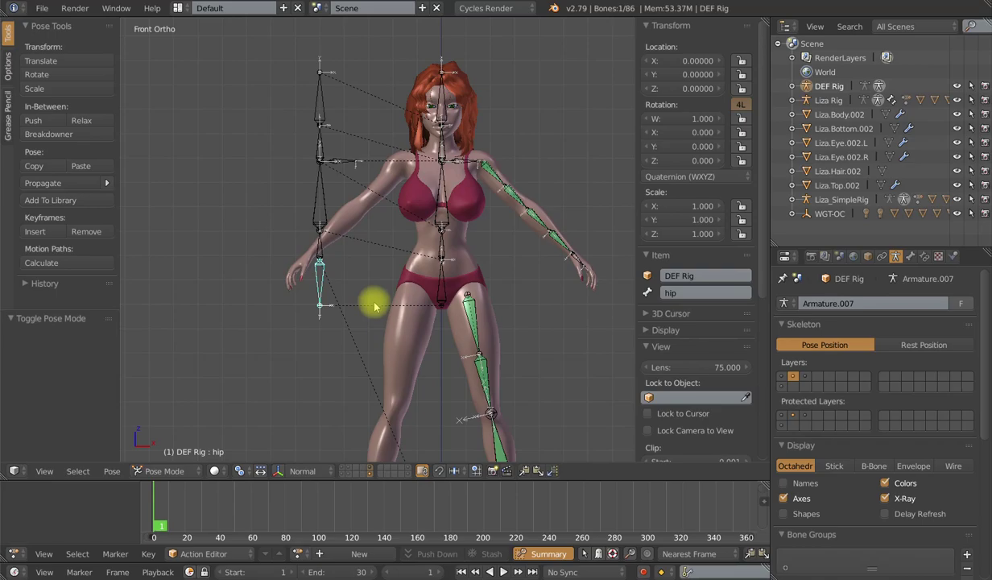
- Inspect the hip bone in Edit Mode, then back in Pose Mode test a rotation and cancel it
key("Tab")
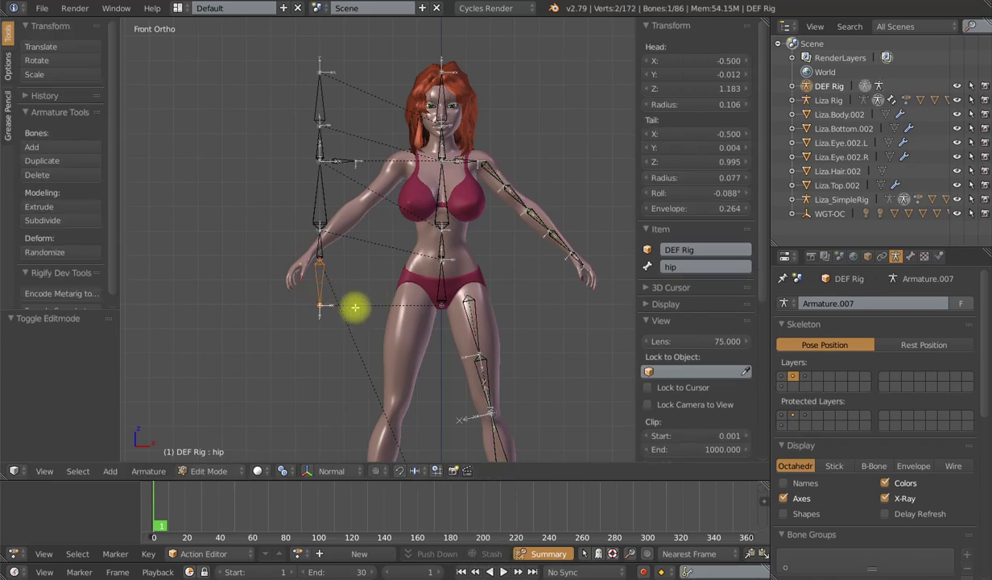
key("Tab")
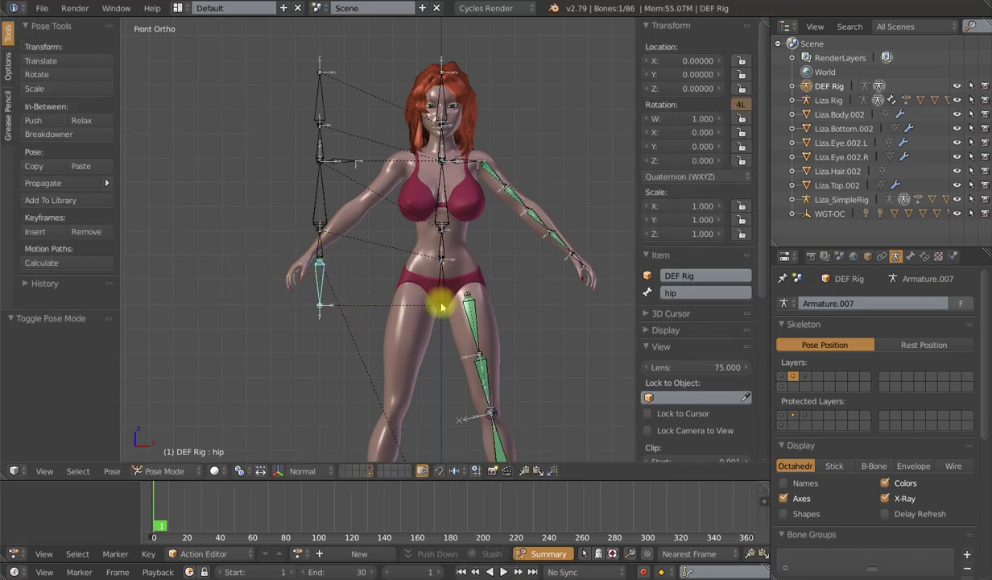
key("r")
right_click(339, 328)
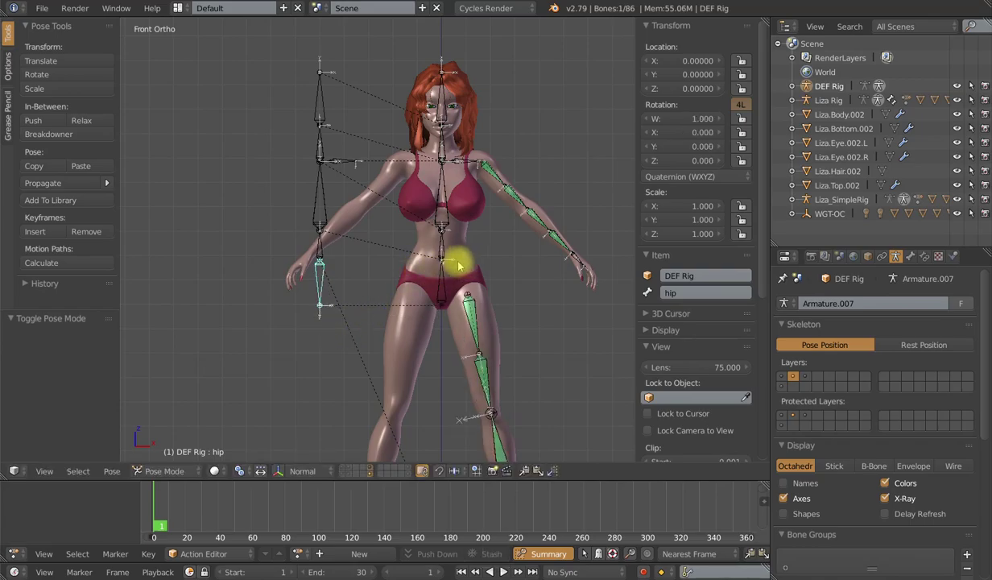
key("r")
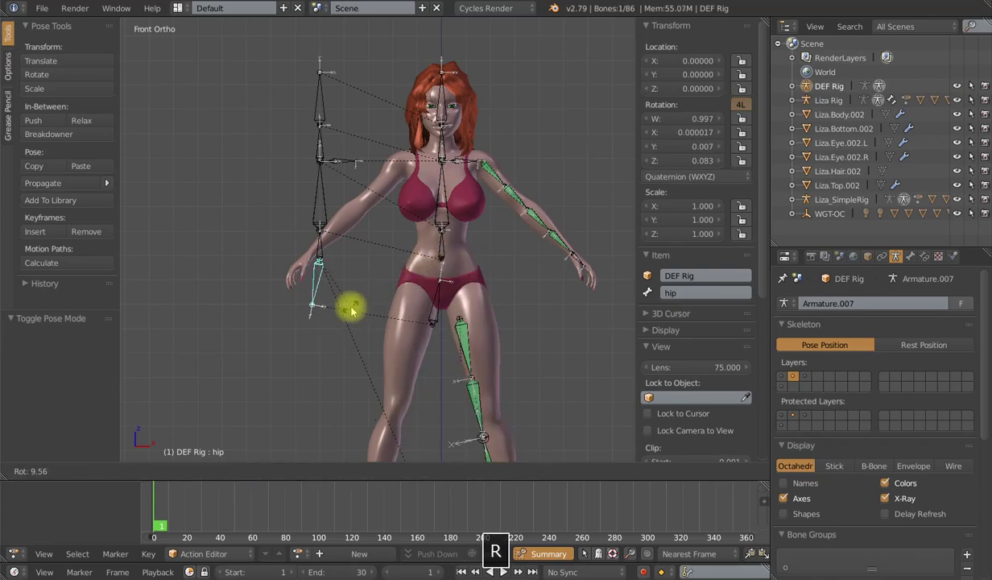
right_click(366, 302)
right_click(441, 282)
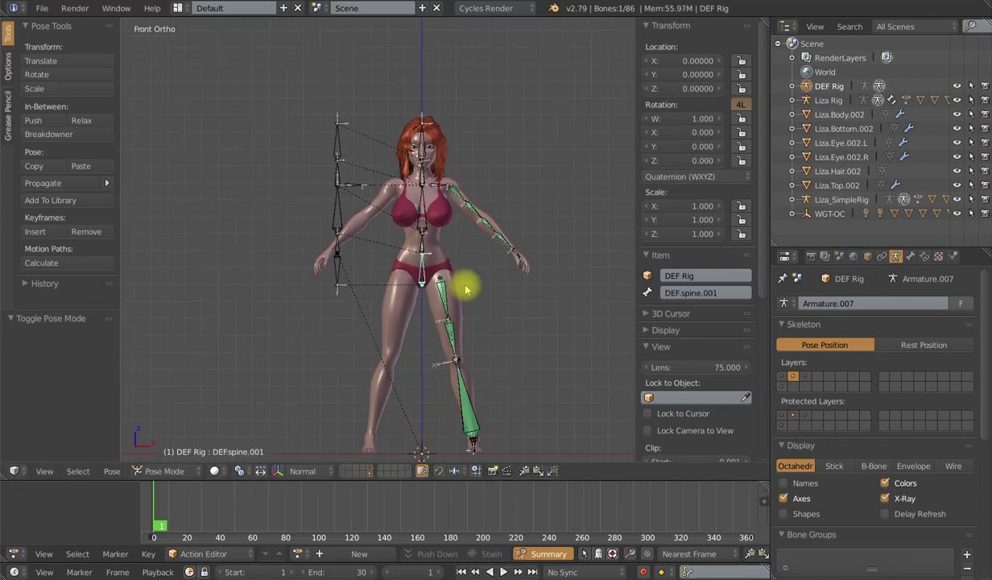
key("Tab")
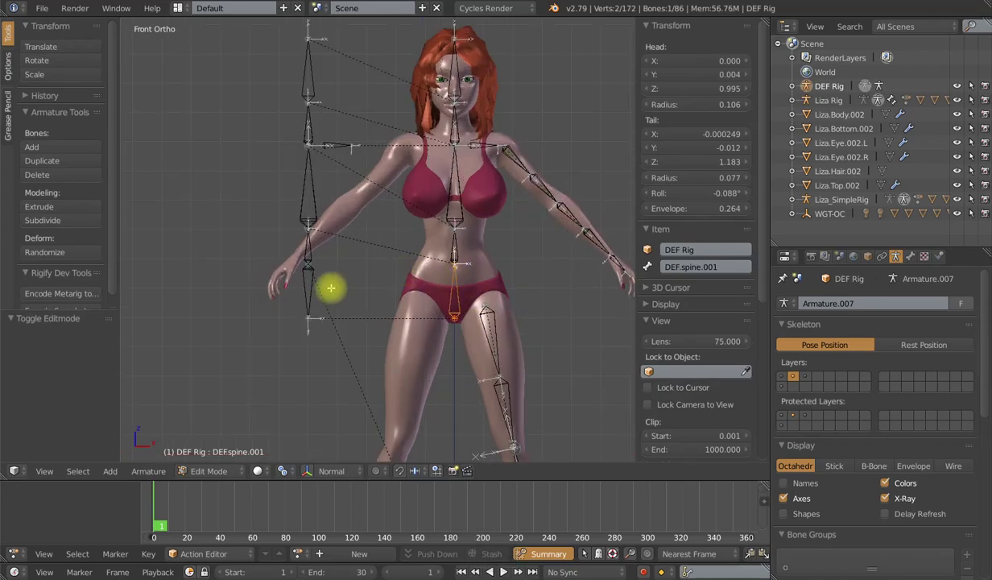
right_click(308, 288)
right_click(439, 241)
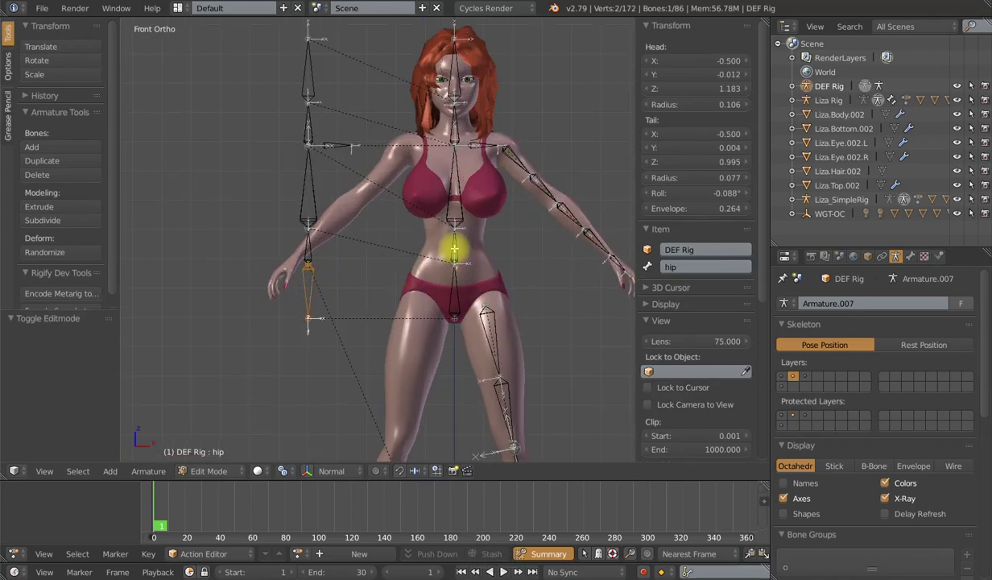
right_click(308, 241)
right_click(452, 204)
right_click(320, 195)
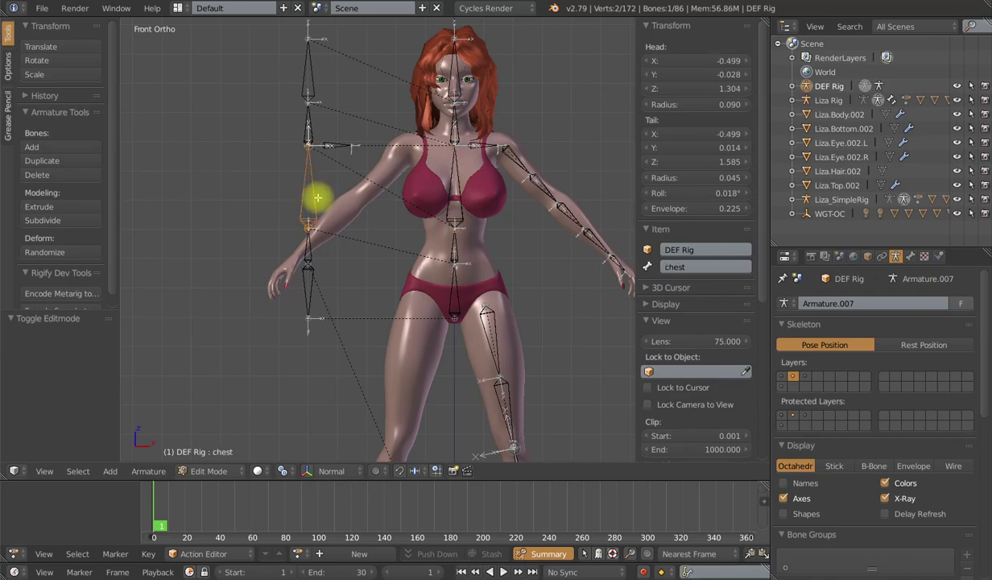
scroll(310, 166, "down", 2)
scroll(332, 166, "up", 1, "shift")
scroll(332, 166, "up", 1)
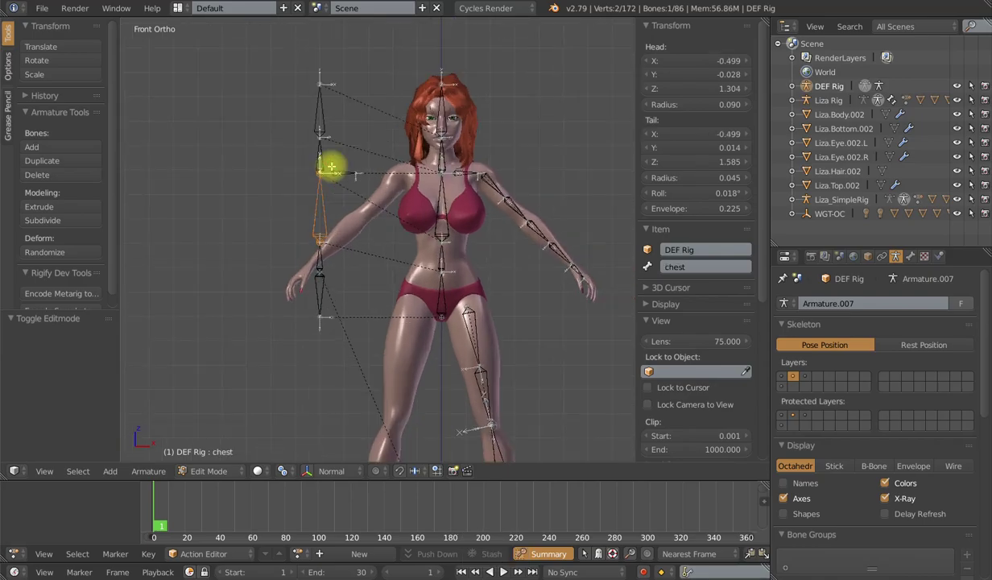
right_click(324, 113)
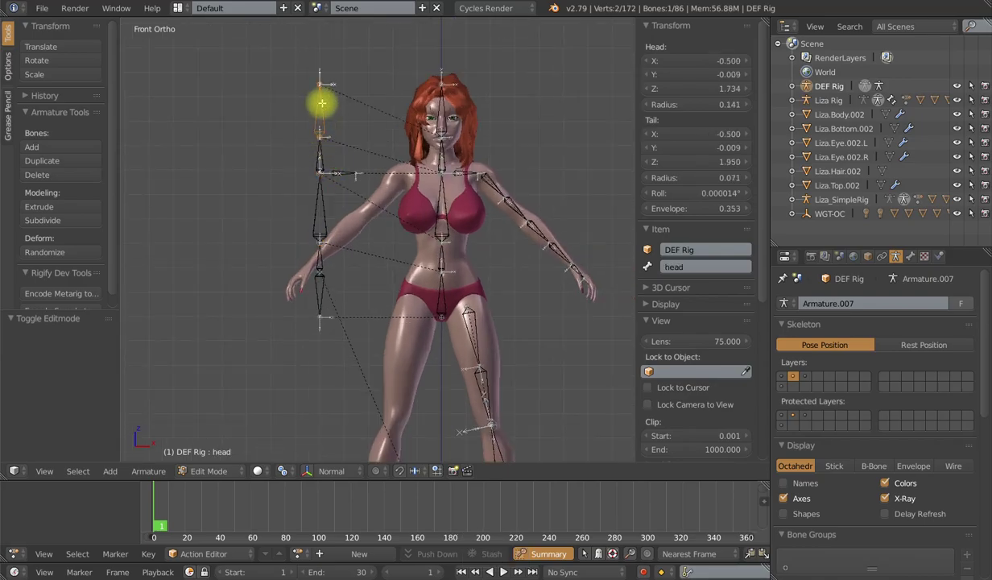
right_click(318, 154, "shift")
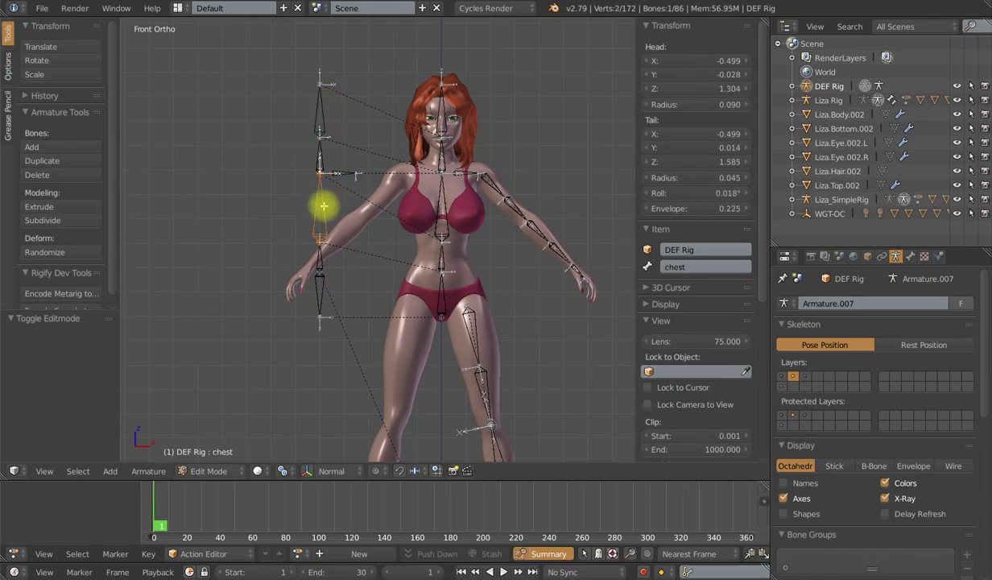
right_click(321, 260)
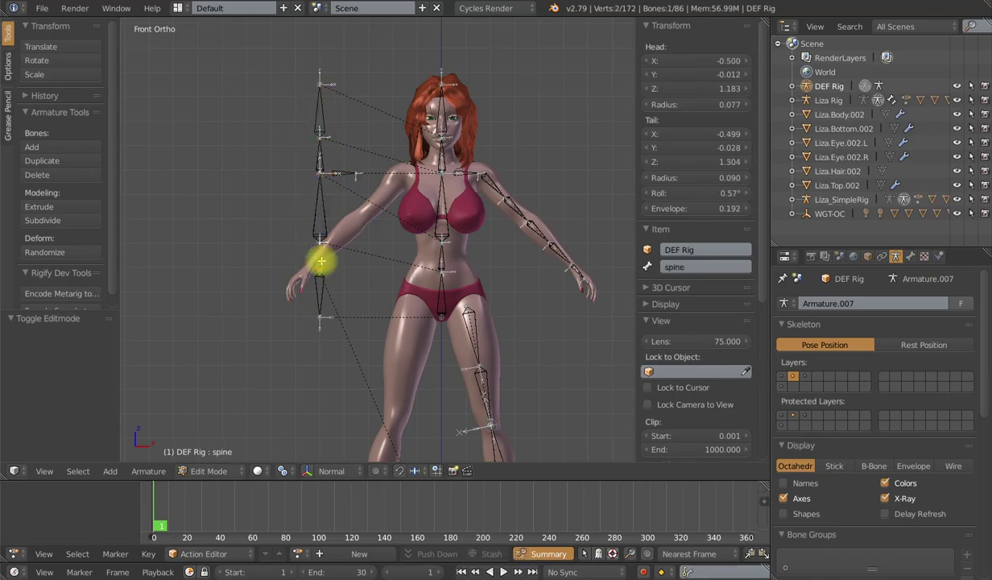
scroll(319, 260, "down", 2)
right_click(339, 279, "shift")
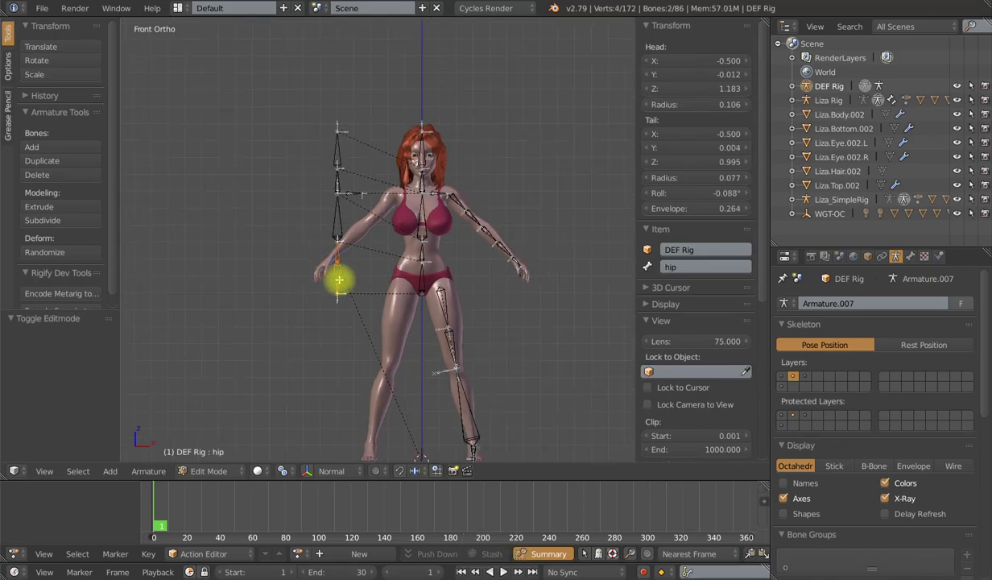
scroll(339, 277, "up", 2)
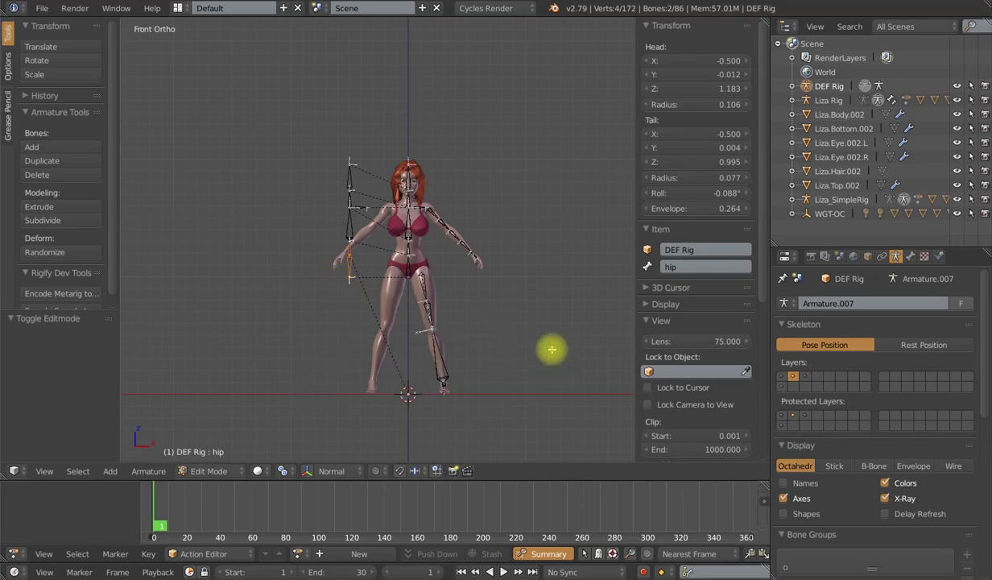
scroll(470, 363, "up", 1)
key("Tab")
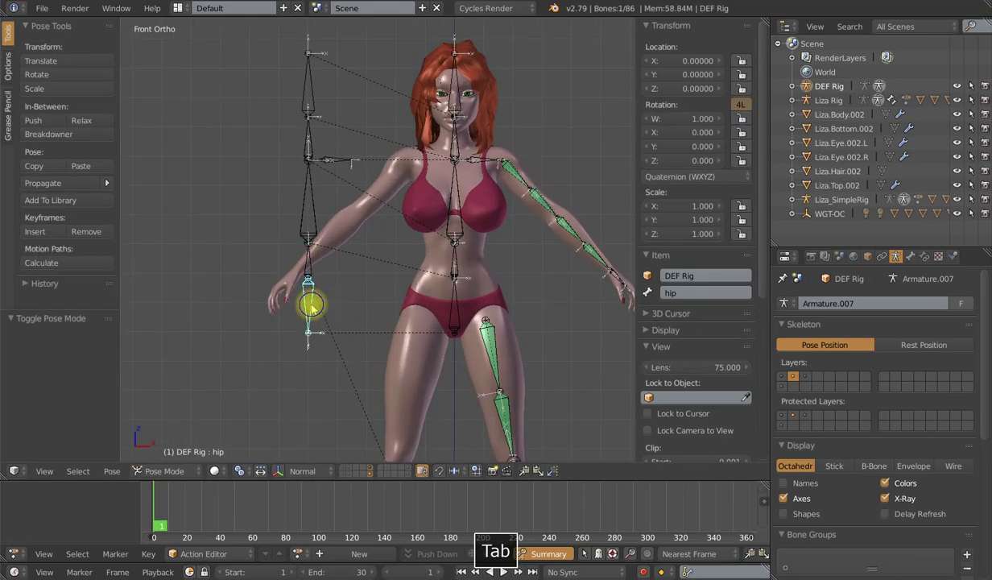
key("r")
key("Escape")
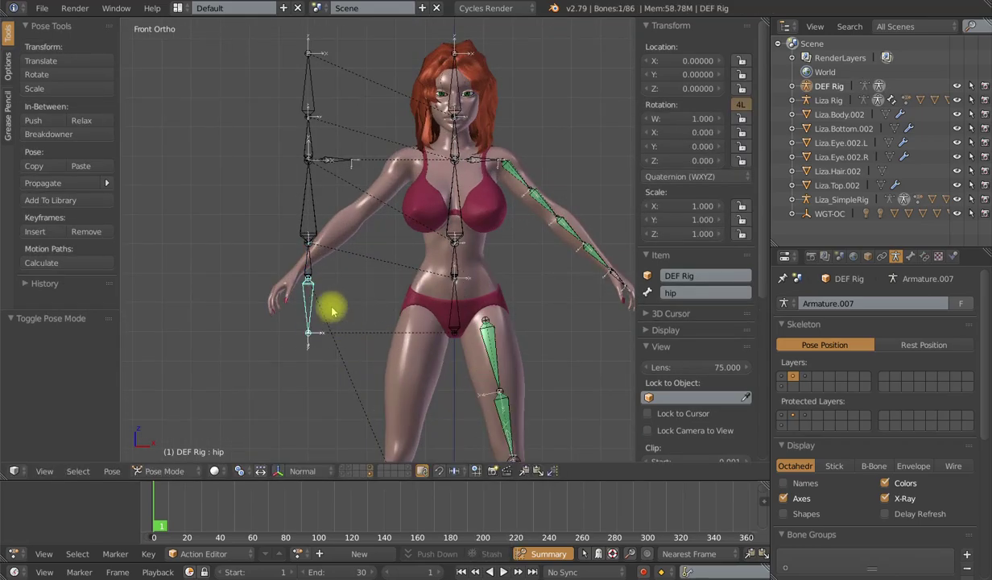
key("g")
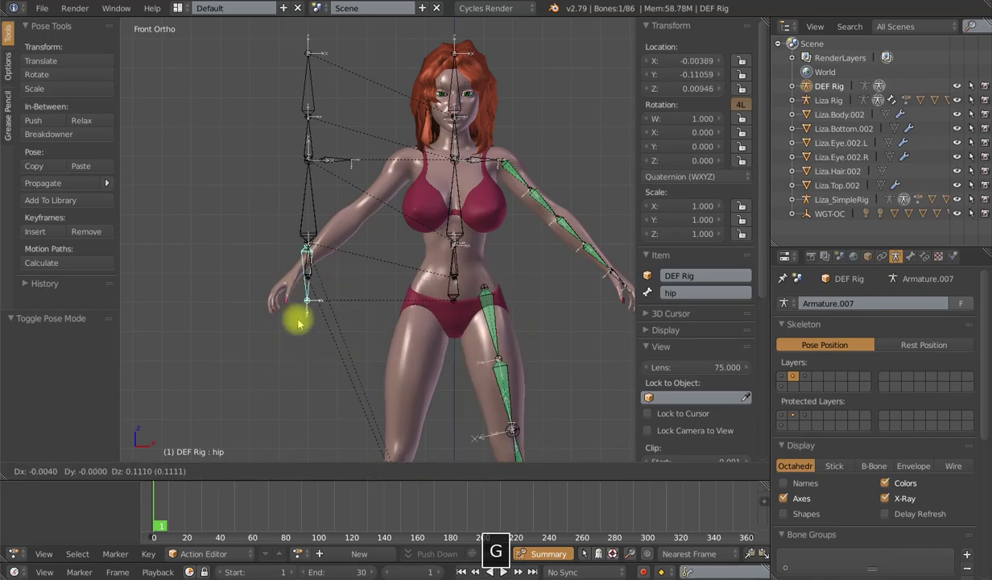
key("Escape")
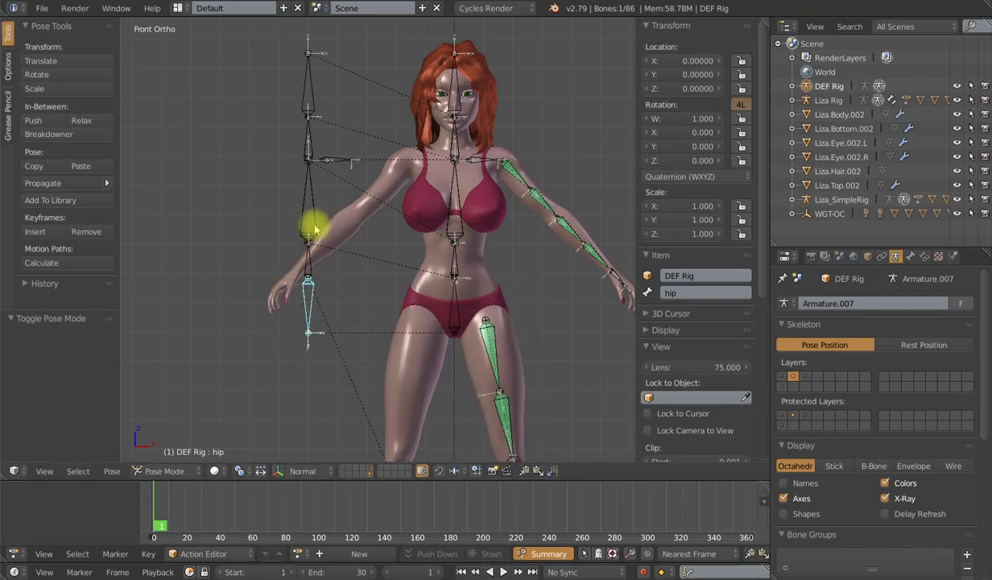
right_click(307, 258)
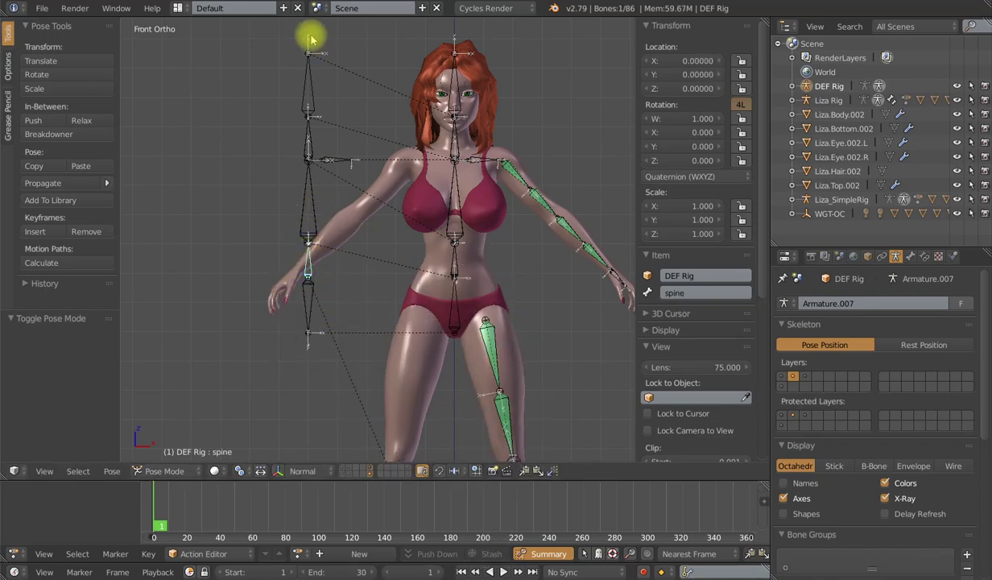
right_click(310, 261)
right_click(309, 300)
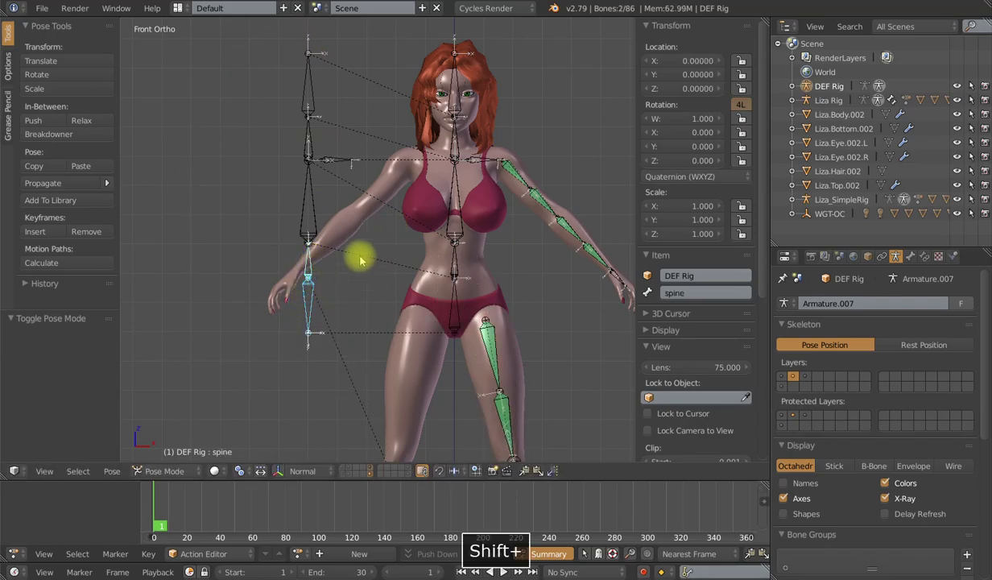
right_click(311, 257, "shift")
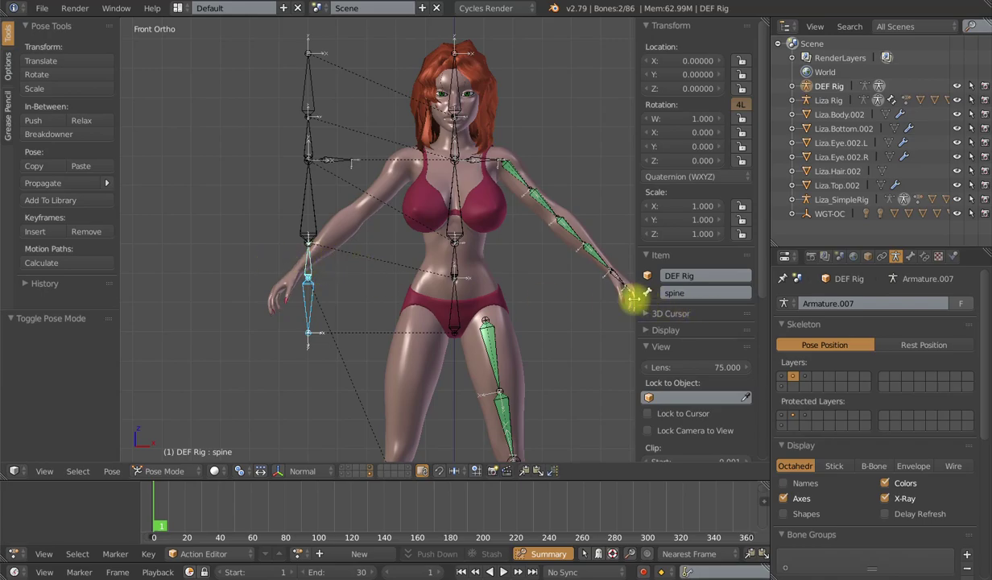
- Add a Copy Location constraint so spine follows the hip, then test-move the hip
key("ctrl+shift+c")
left_click(326, 336)
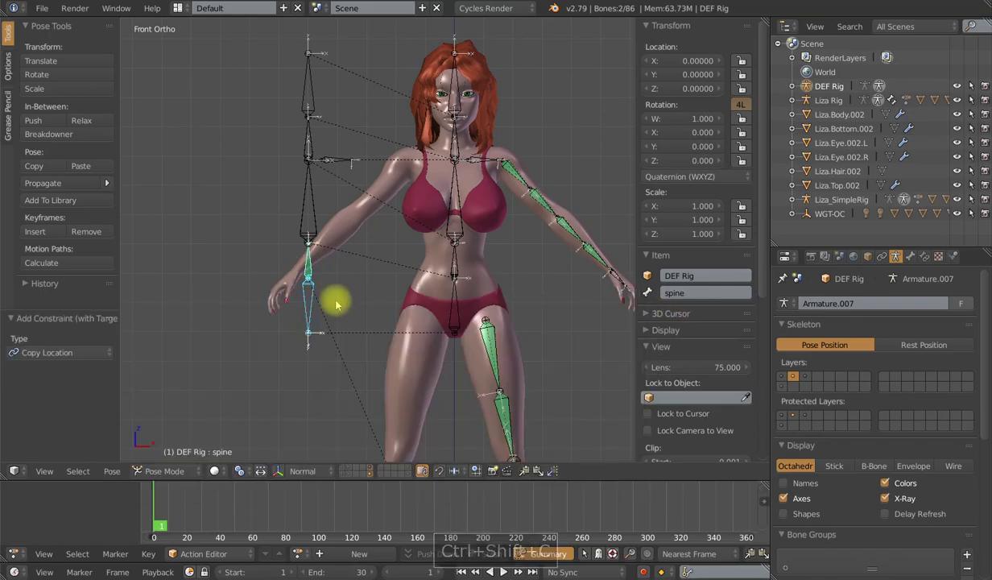
key("g")
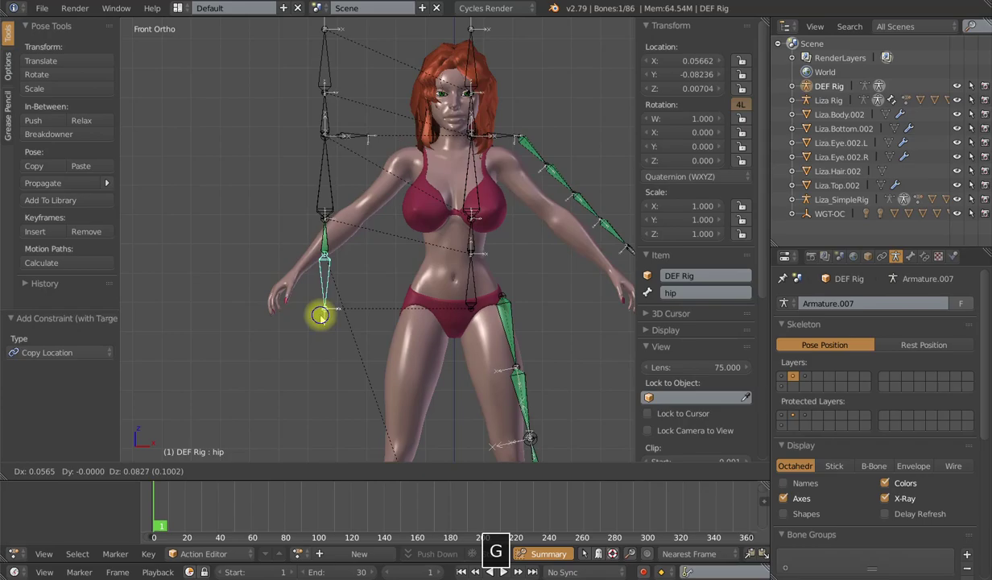
right_click(322, 312)
- Test rotating the spine bone, then scaling and rotating the hip, cancelling each
right_click(310, 255)
key("r")
right_click(339, 275)
right_click(326, 302)
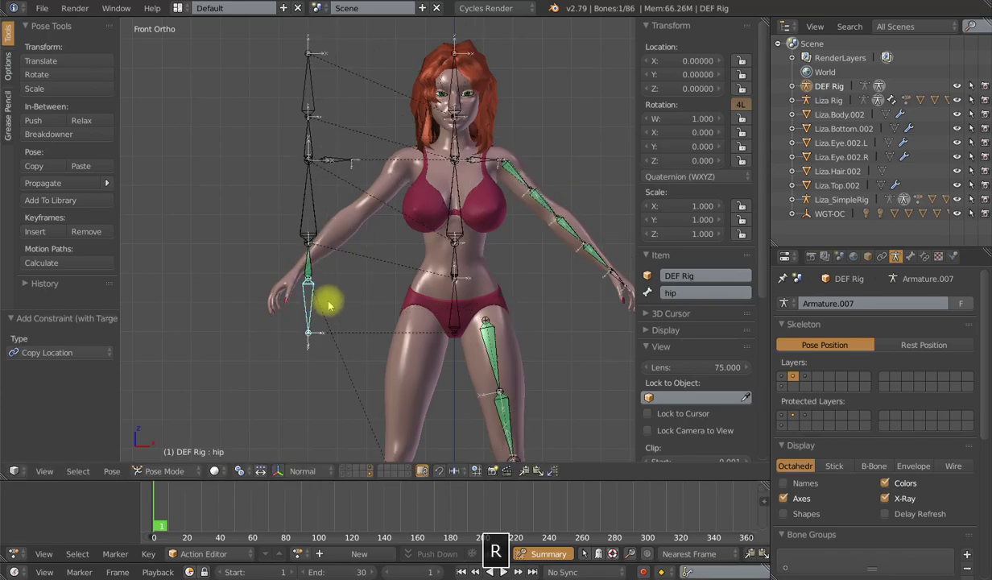
key("s")
right_click(337, 306)
key("r")
key("r")
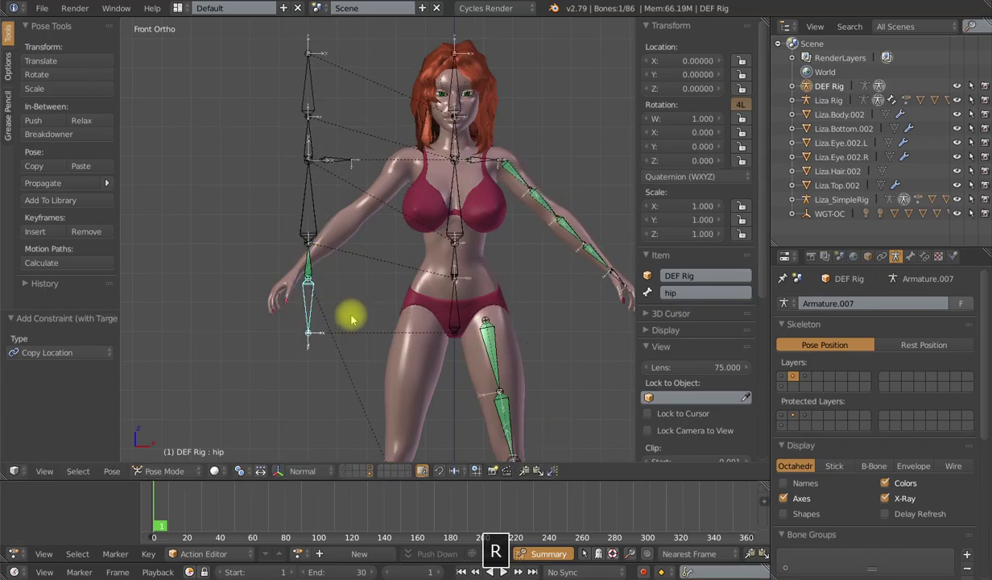
right_click(371, 305)
scroll(372, 306, "down", 2)
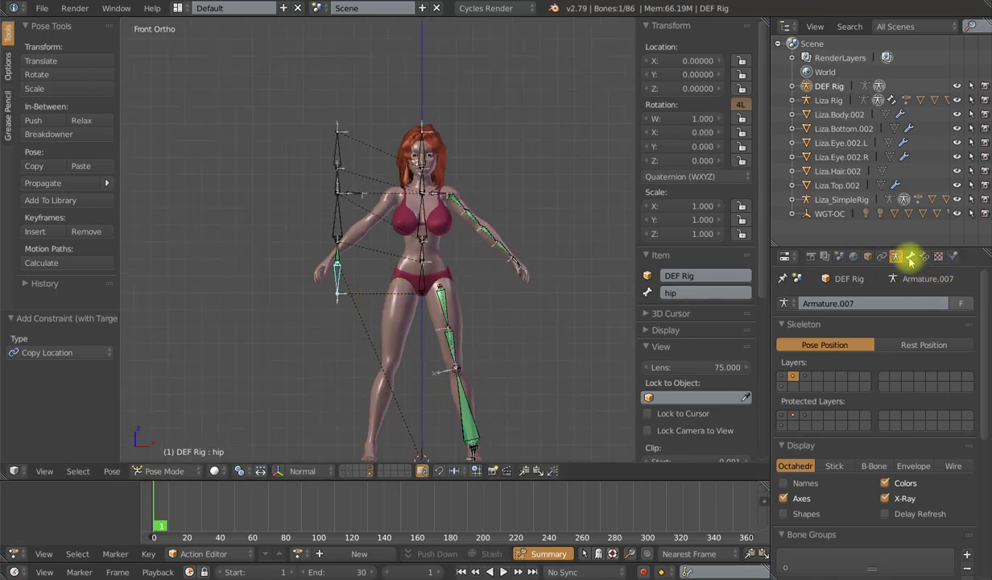
- Tick Shapes in Armature Display, then select the spine and neck circle controls
left_click(784, 513)
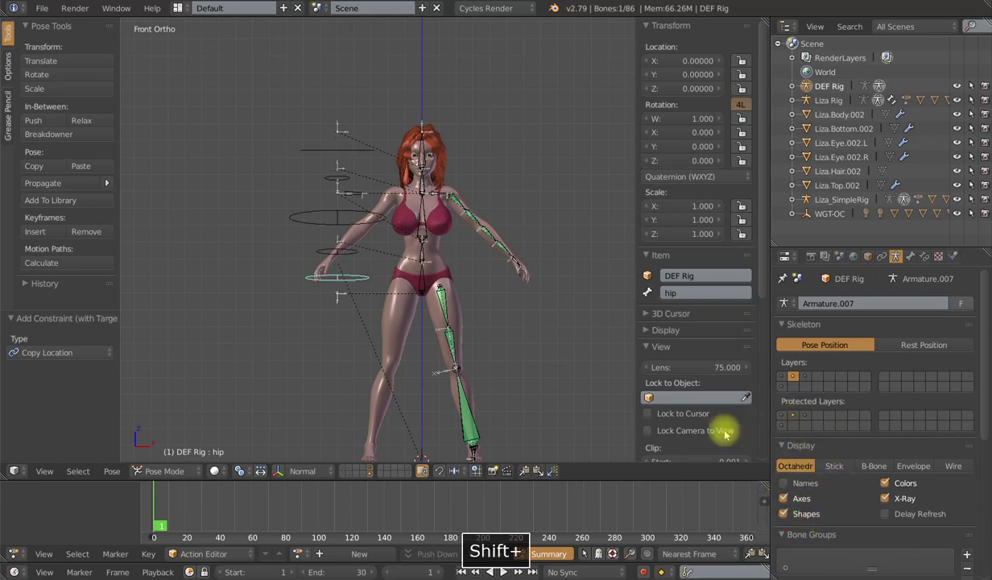
right_click(338, 250)
right_click(348, 181)
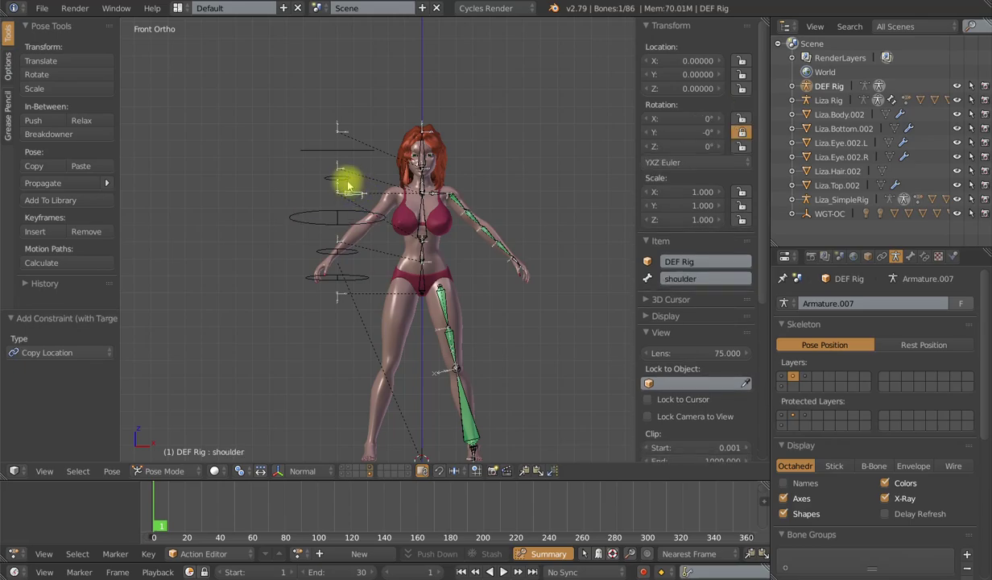
right_click(341, 165)
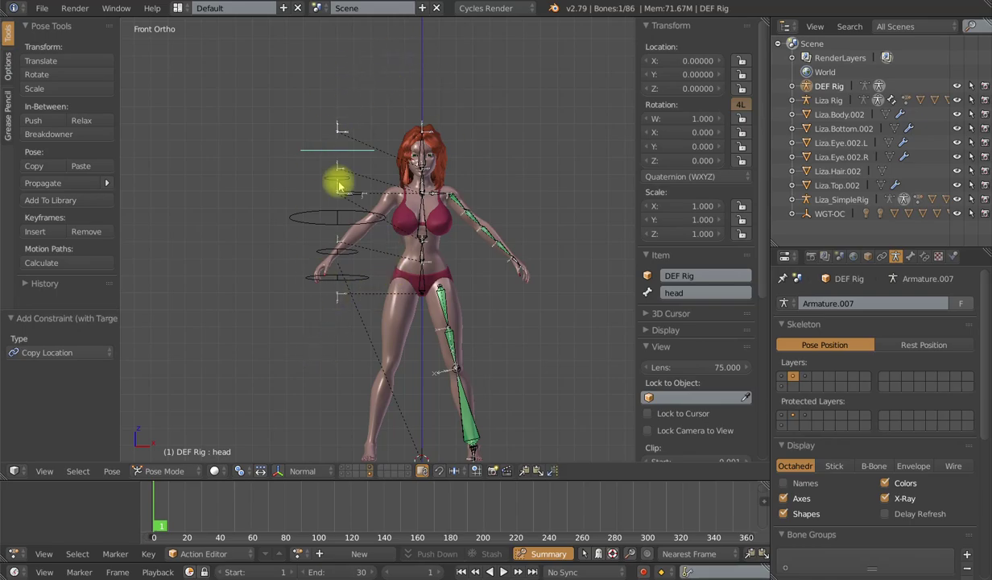
- In Edit Mode, box-select the left bone chain, move it 0.5 along X, and return to Pose Mode
key("Tab")
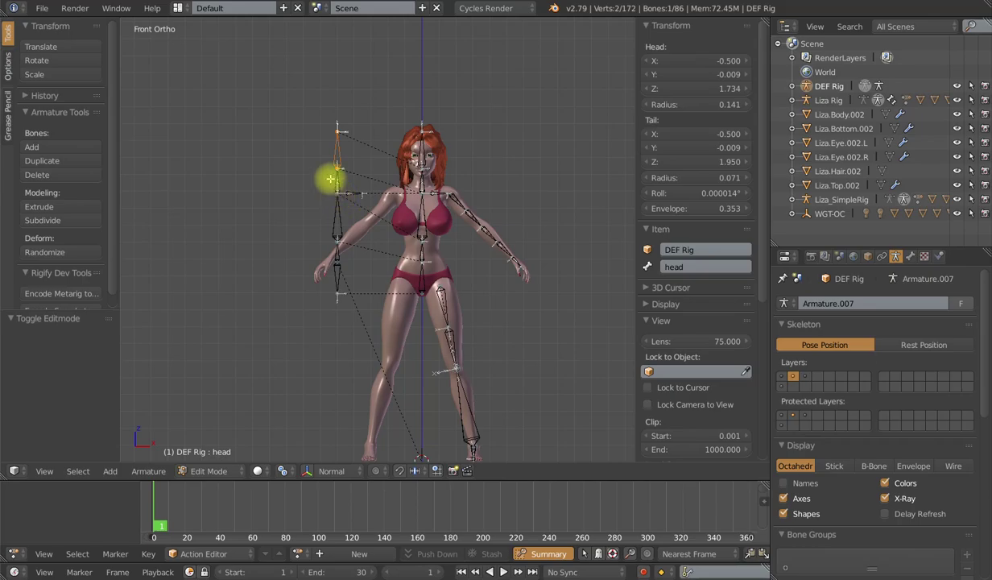
key("b")
left_click_drag(298, 98, 372, 331)
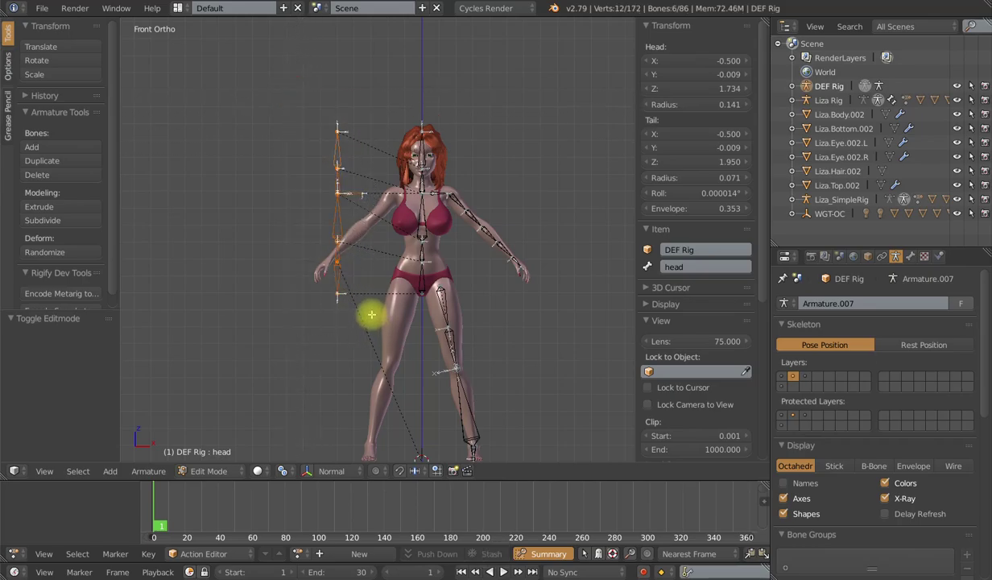
scroll(367, 208, "down", 1)
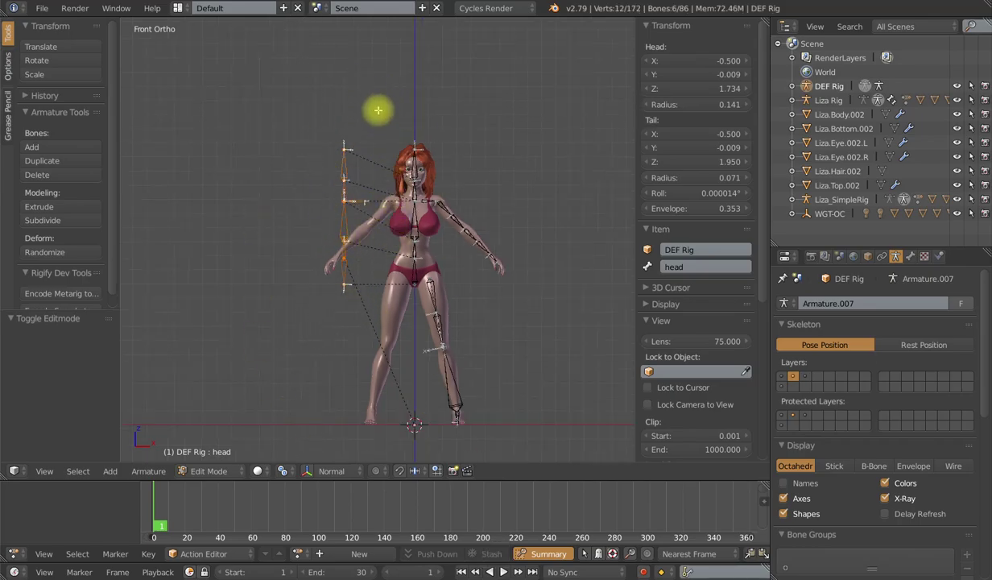
scroll(528, 327, "down", 1)
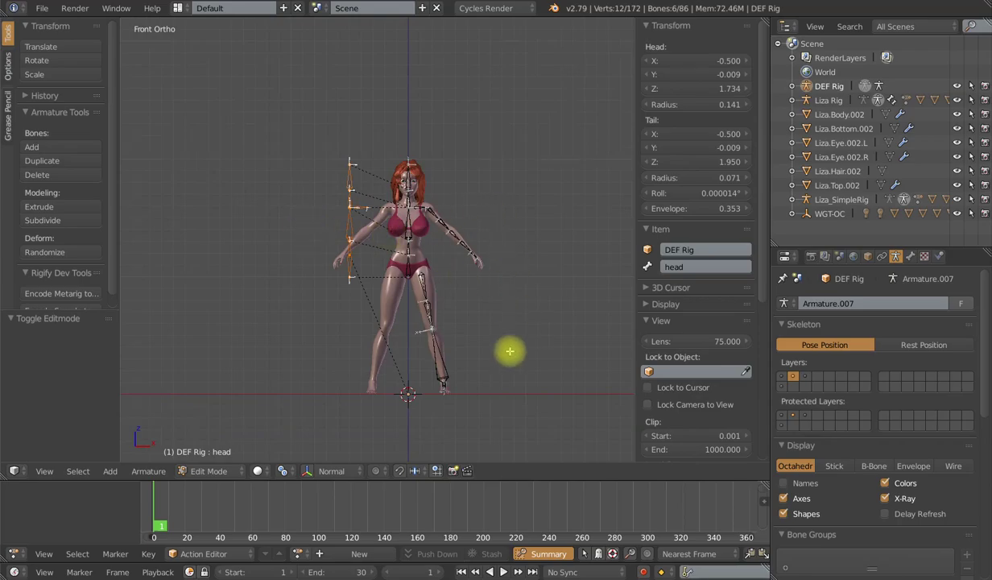
key("g")
key("x")
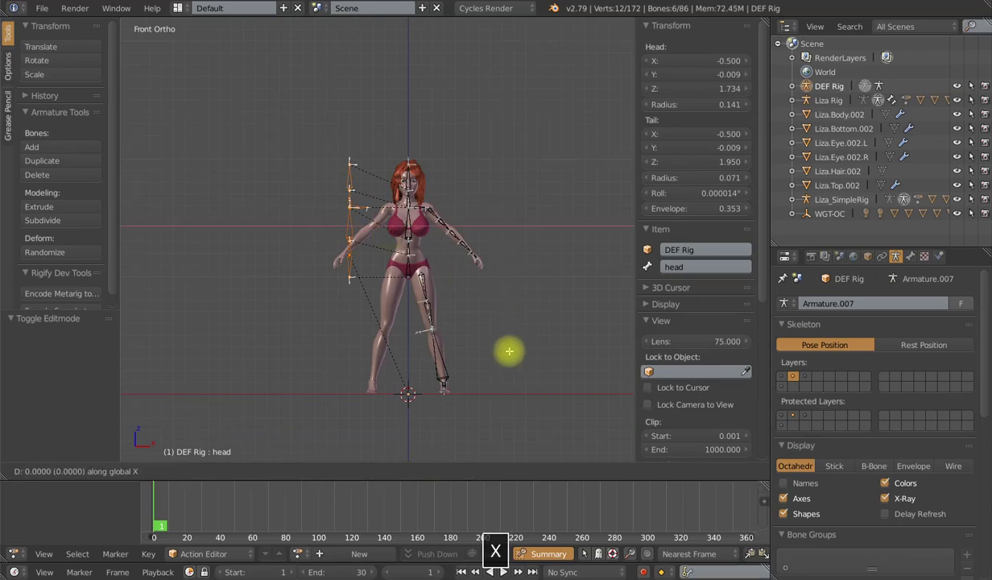
left_click(567, 348)
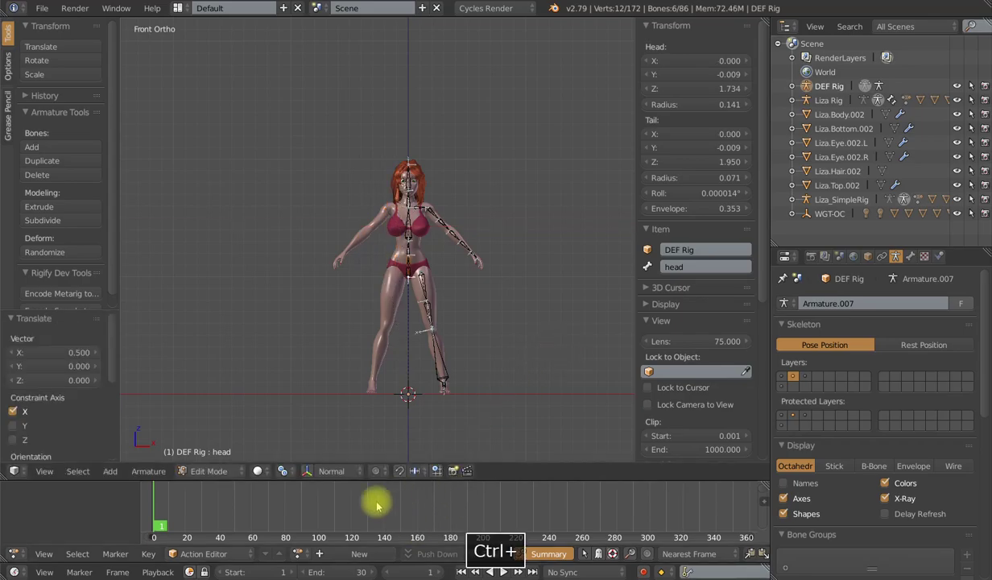
middle_click_drag(434, 455, 465, 344, "ctrl")
key("Tab")
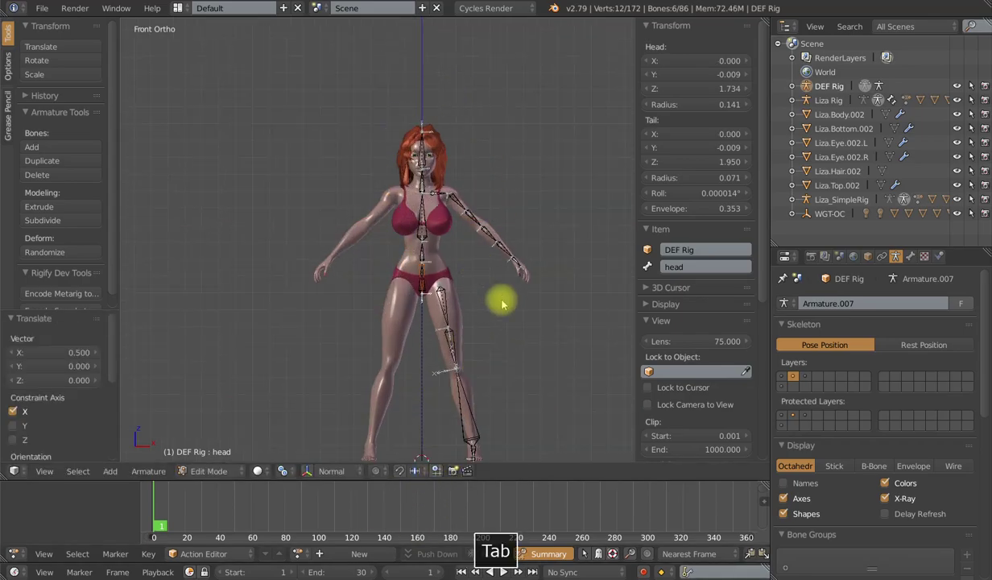
middle_click_drag(493, 304, 412, 314, "shift")
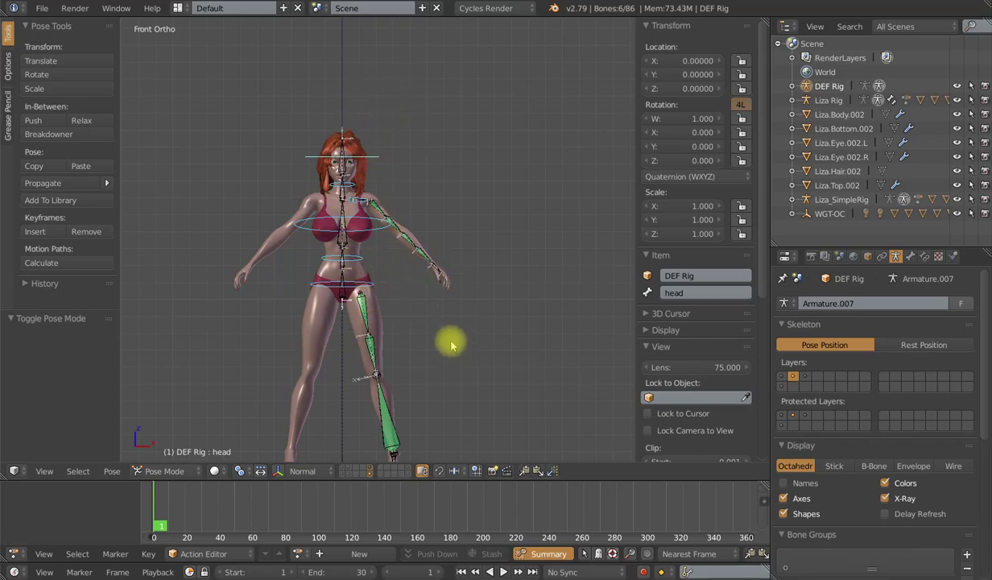
- Move the head bone to bone layer 1 and make Skeleton layer 1 visible too
key("m")
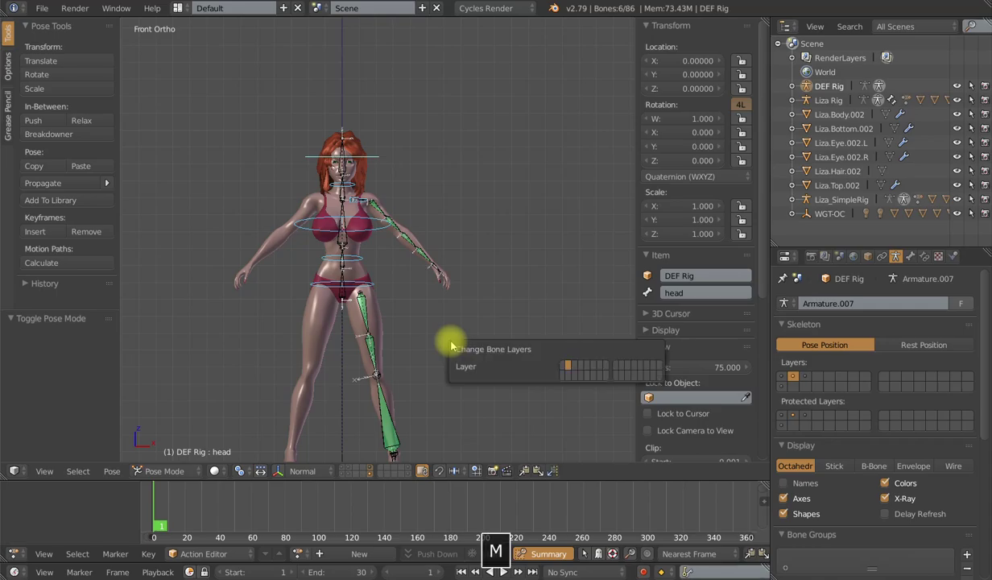
left_click(565, 368)
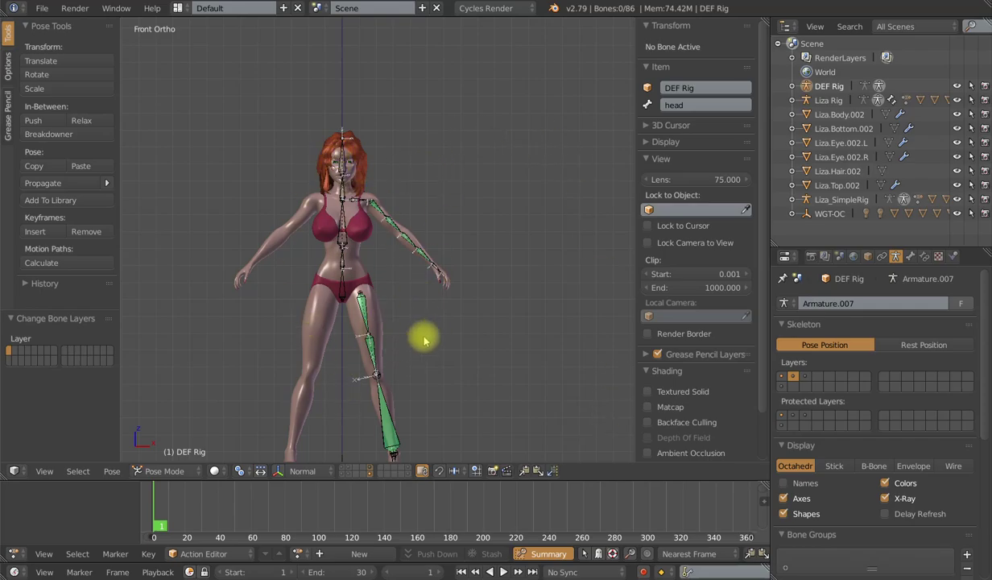
middle_click_drag(421, 337, 437, 309, "shift")
left_click(782, 376, "shift")
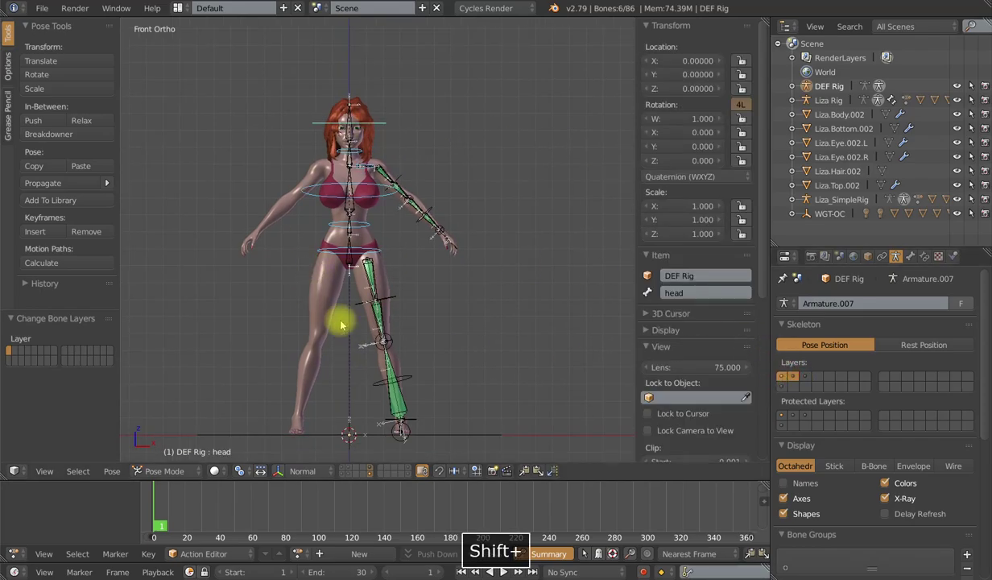
middle_click_drag(389, 240, 383, 281, "shift")
scroll(361, 284, "up", 2)
scroll(376, 262, "down", 2)
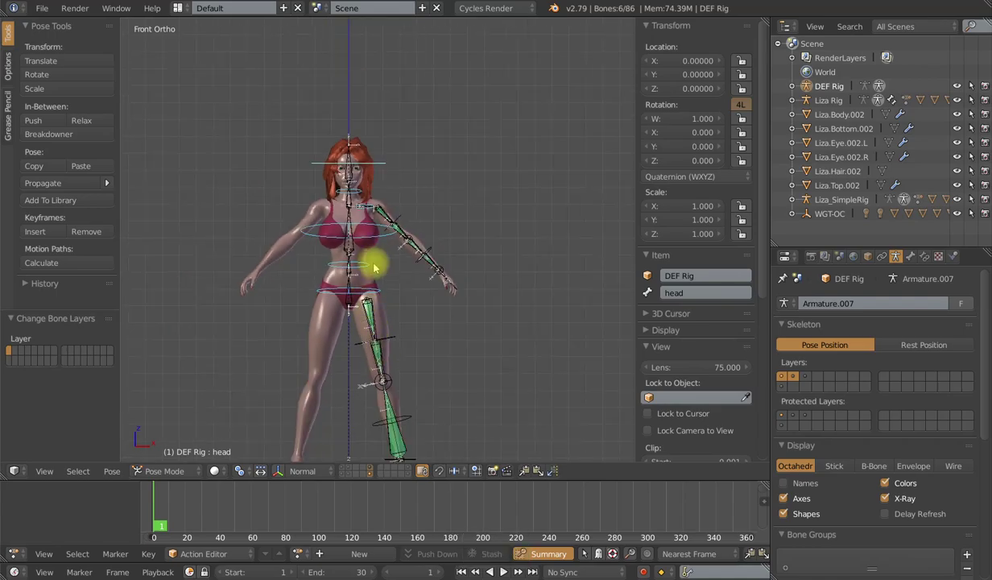
key("r")
right_click(402, 287)
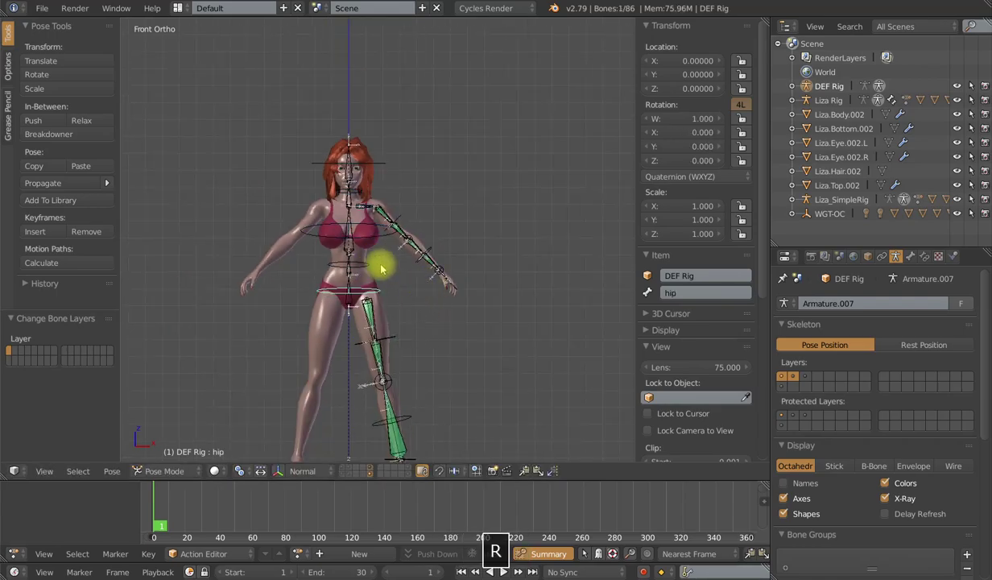
right_click(381, 266)
right_click(394, 251)
key("r")
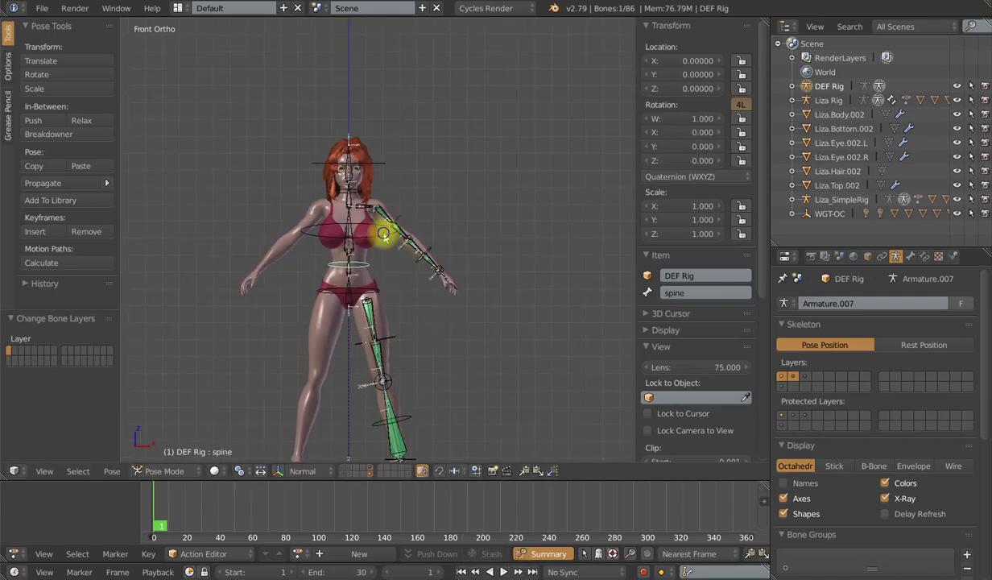
right_click(391, 234)
right_click(387, 230)
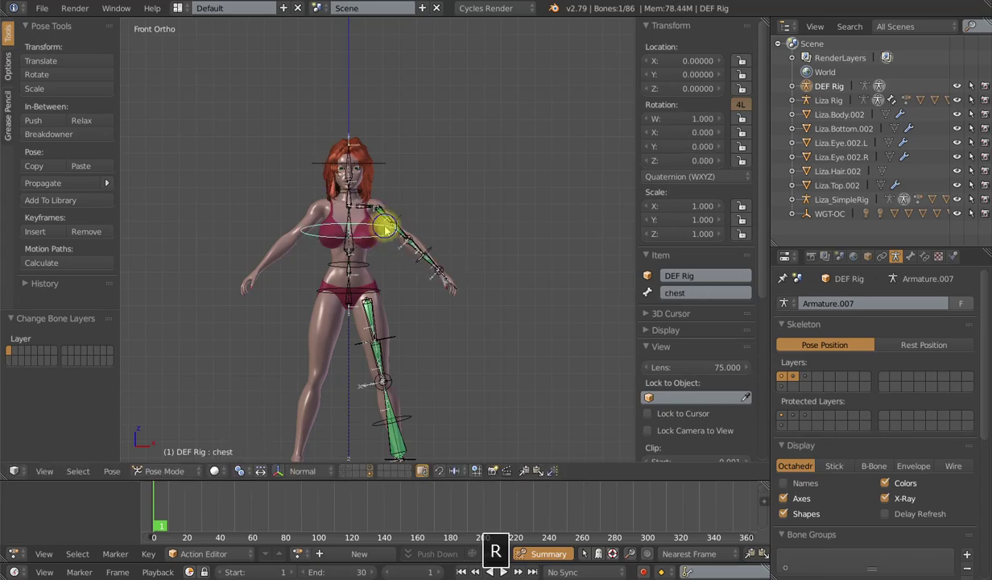
right_click(387, 162)
right_click(354, 188)
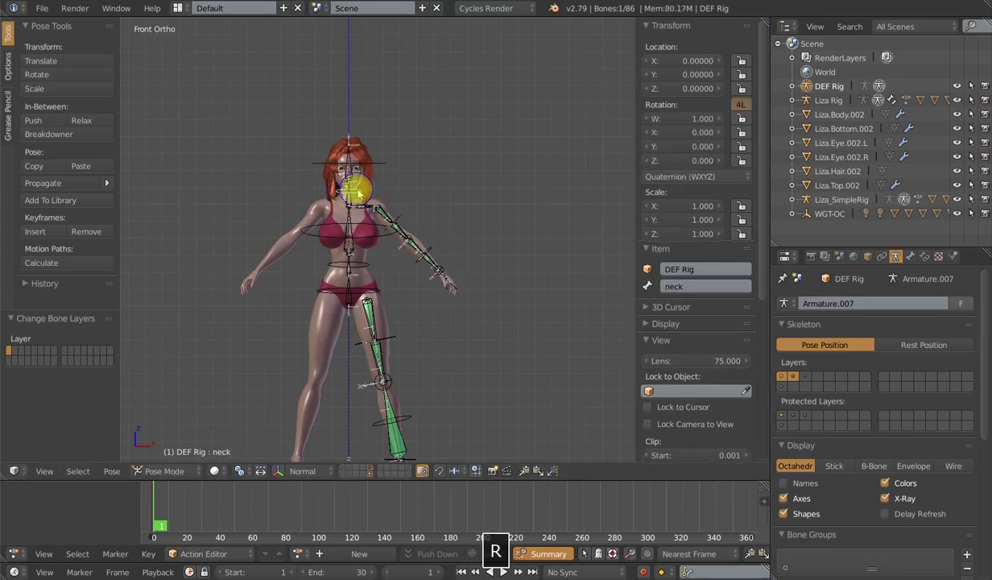
key("r")
right_click(376, 165)
right_click(372, 161)
scroll(399, 182, "down", 4)
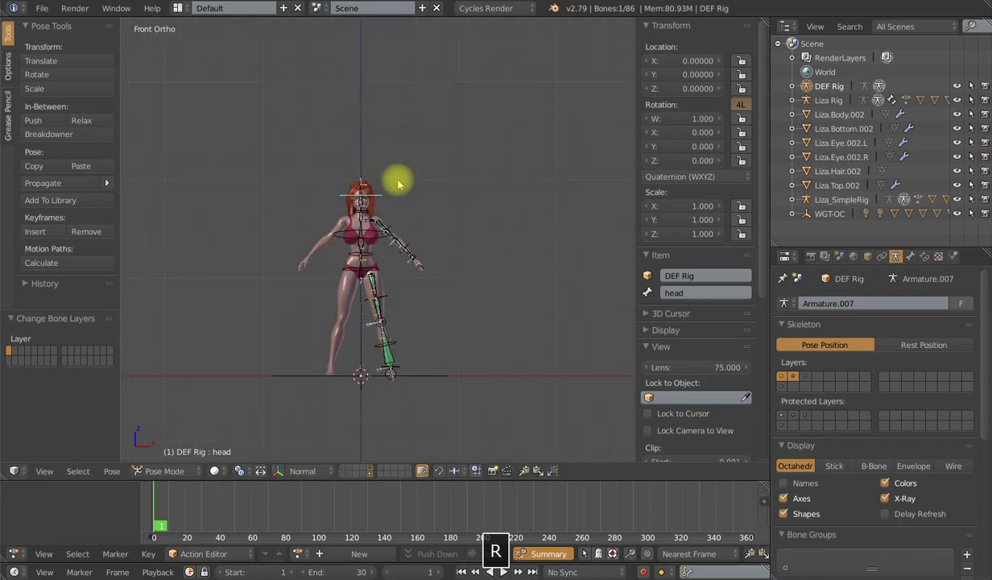
right_click(378, 352)
key("g")
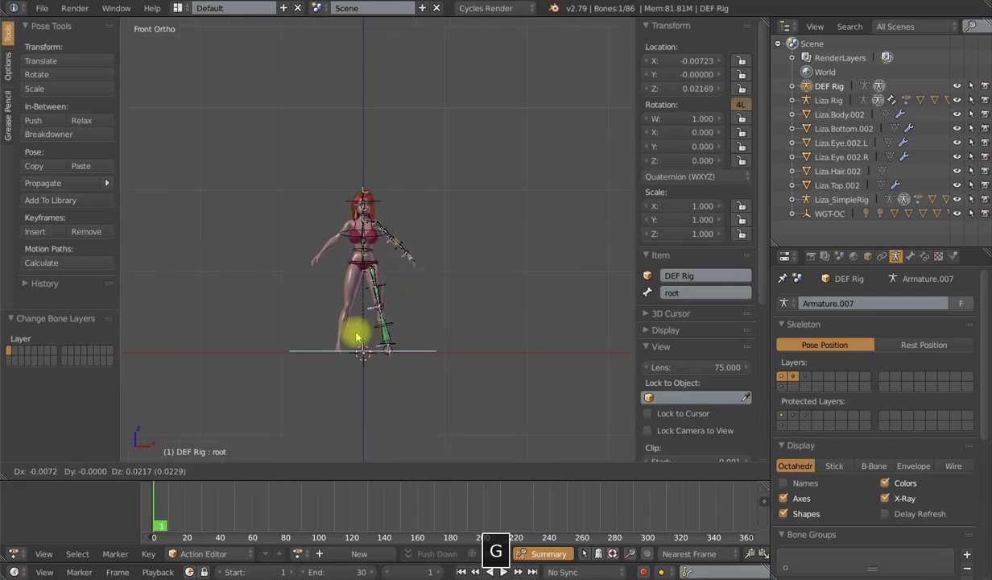
right_click(511, 323)
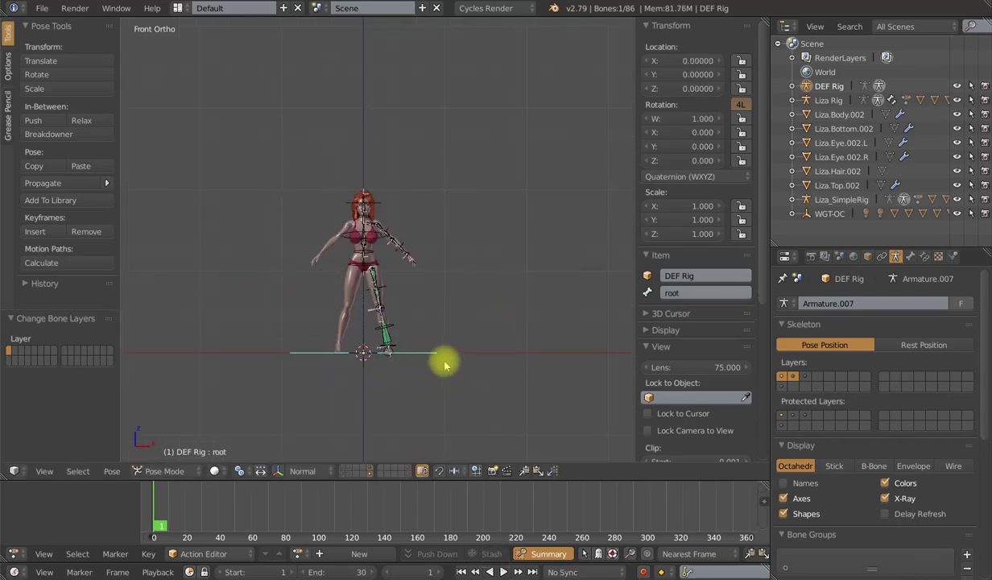
key("r")
key("r")
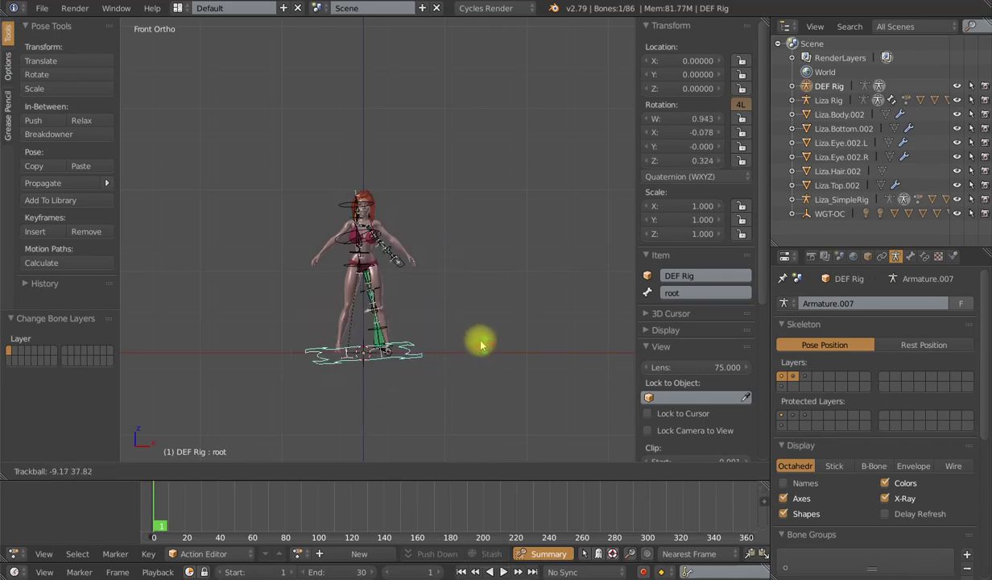
right_click(477, 344)
key("s")
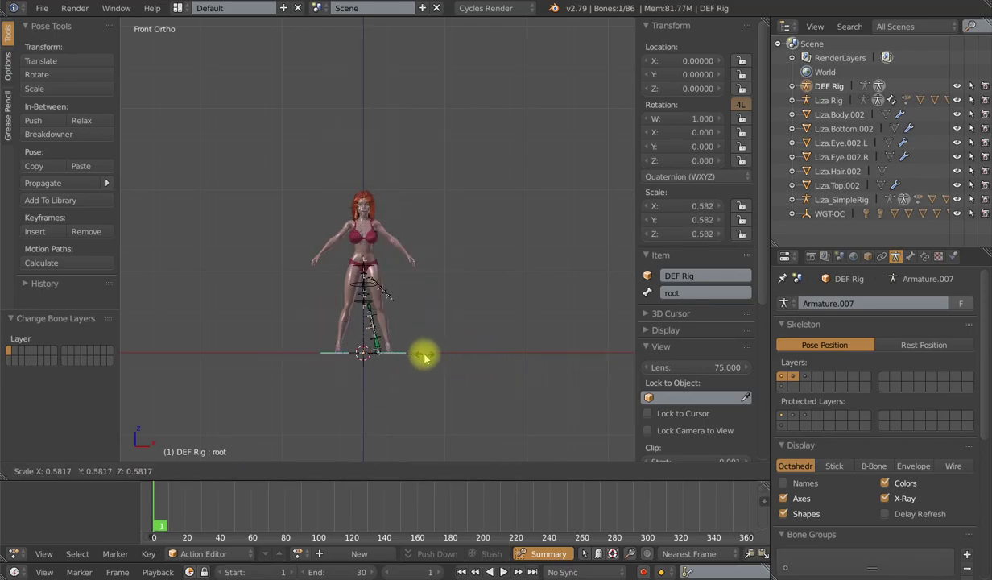
right_click(431, 352)
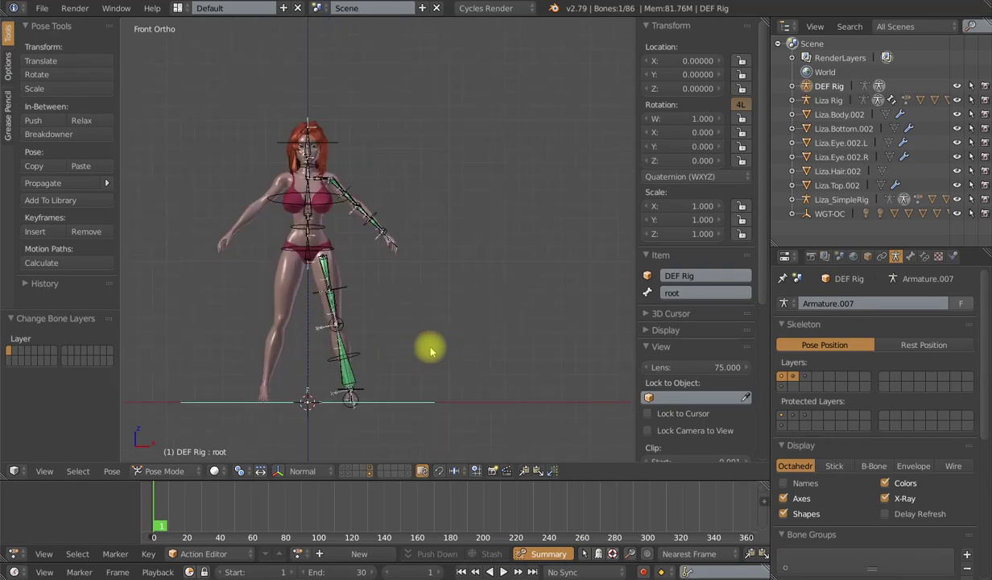
scroll(431, 351, "up", 1)
middle_click_drag(431, 351, 476, 328, "shift")
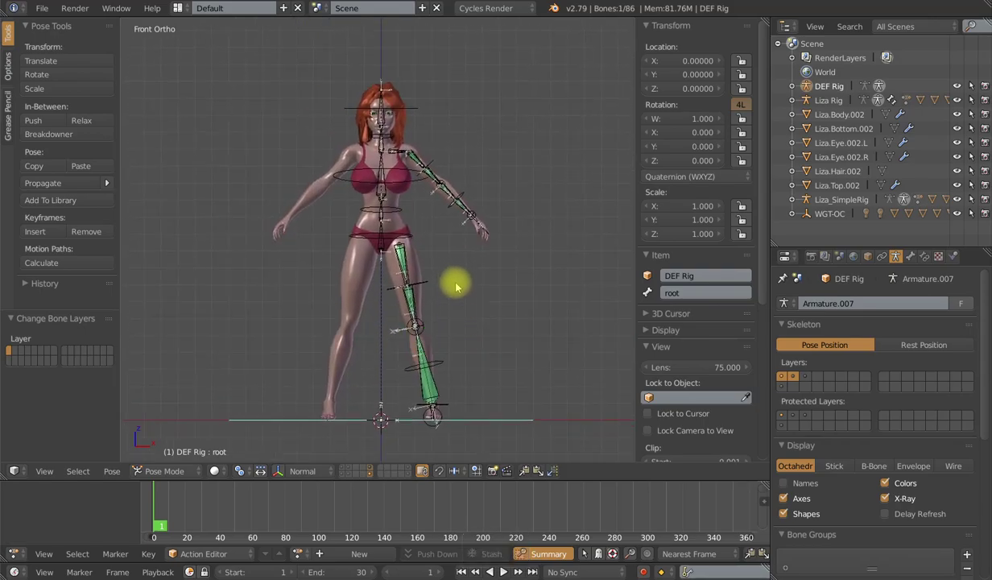
- Inspect the DEF.toe, INT.foot, DEF.hand and INT.hand bones
middle_click_drag(456, 286, 441, 325, "shift")
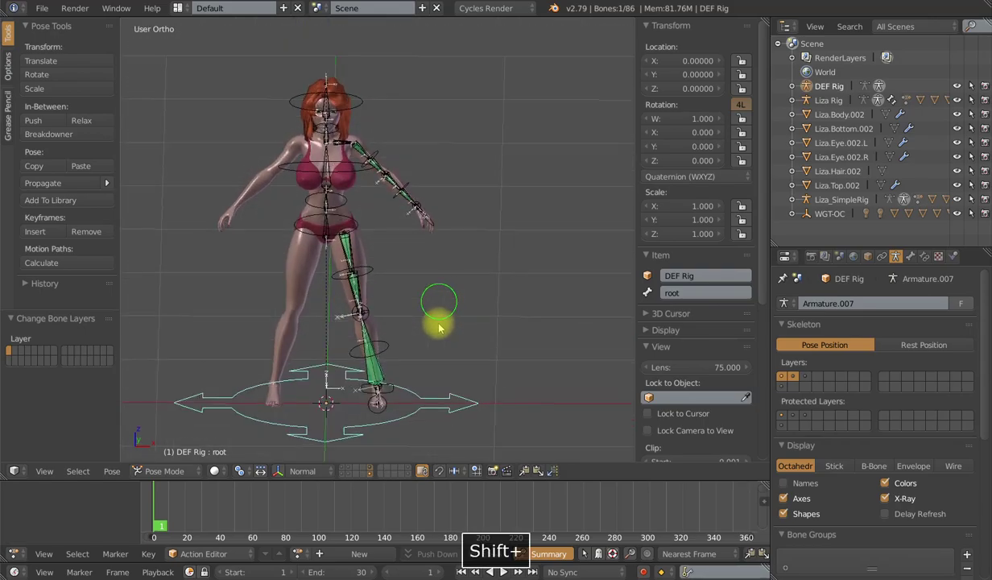
right_click(377, 401)
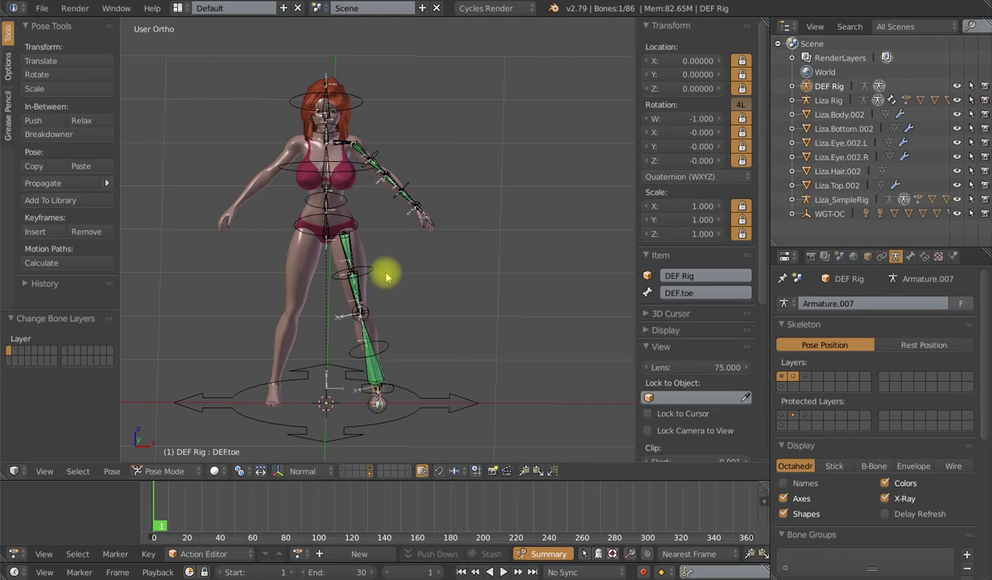
scroll(423, 355, "up", 3)
scroll(402, 306, "up", 1)
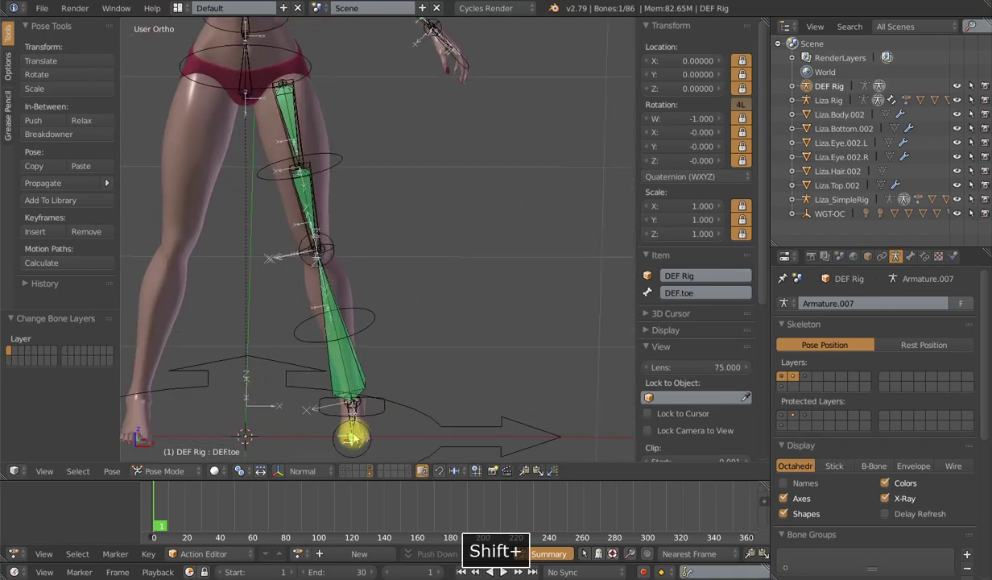
right_click(353, 415)
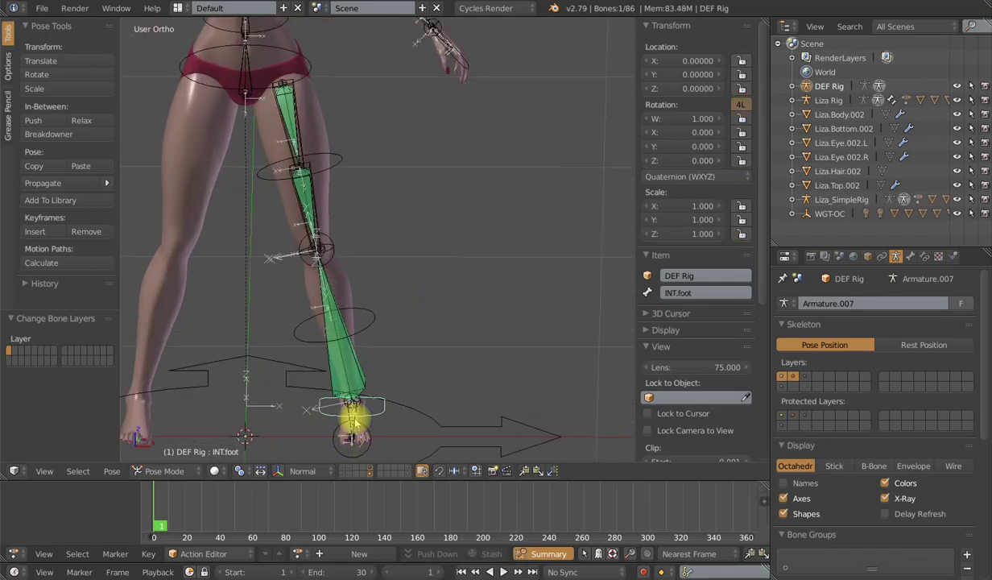
right_click(446, 46)
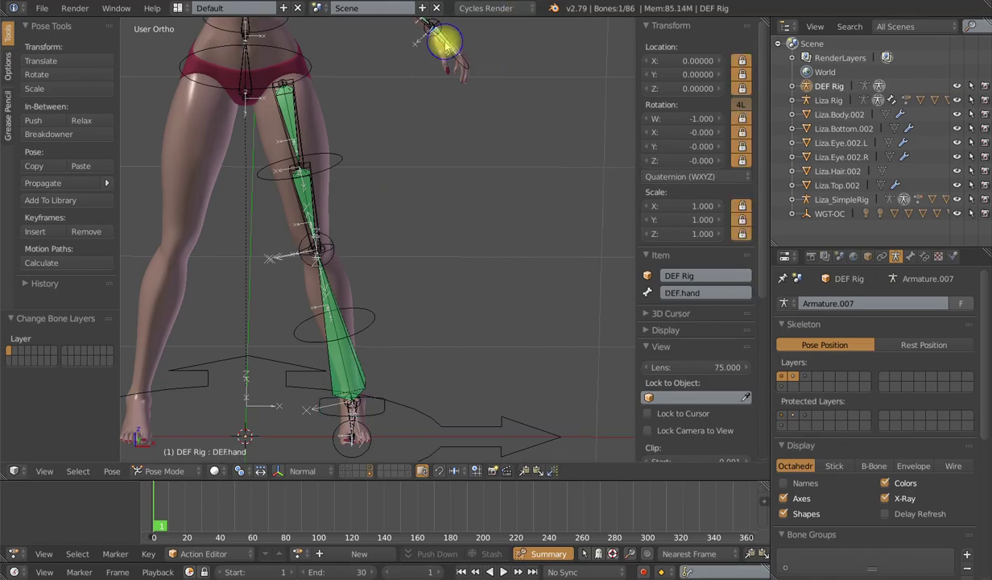
scroll(448, 135, "down", 2)
right_click(441, 121)
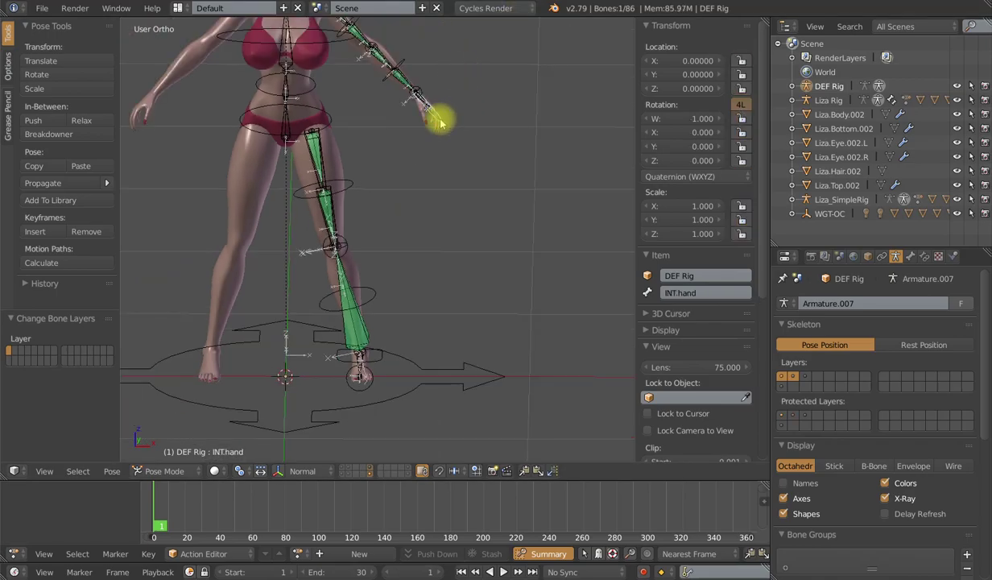
- Check the INT.foot, INT.toe and DEF.toe locks, then show only Skeleton layer 2
right_click(380, 363, "shift")
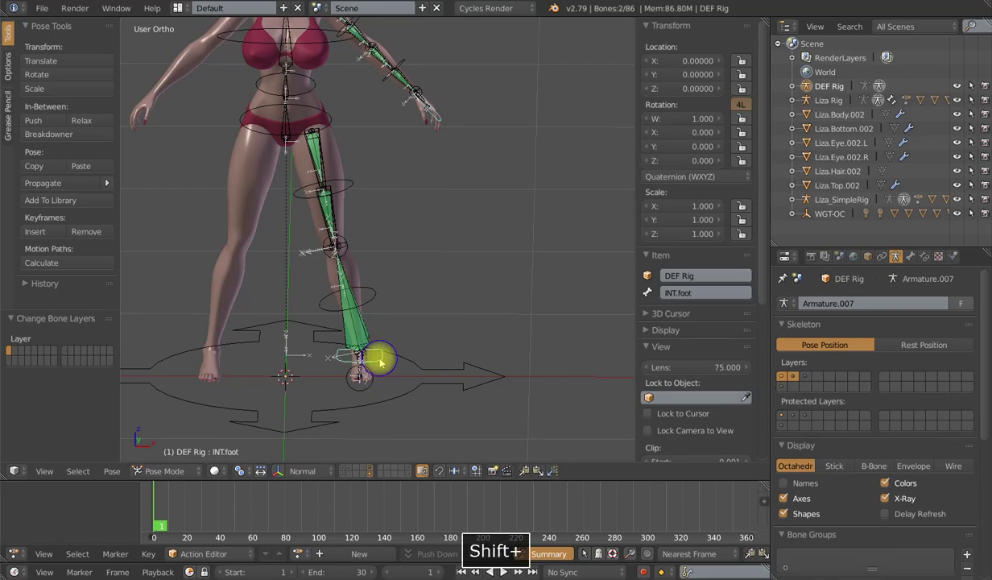
right_click(367, 390, "shift")
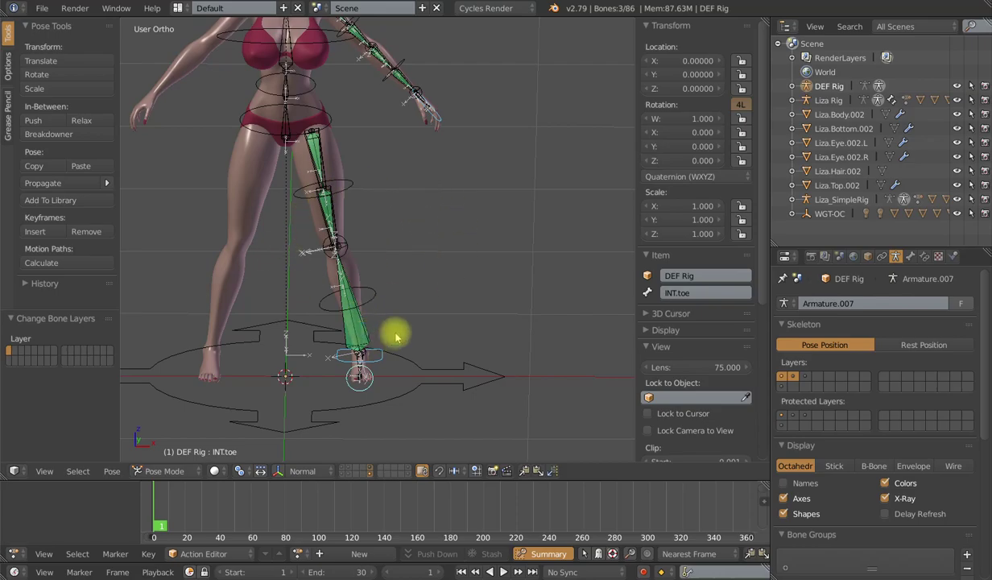
right_click(360, 379)
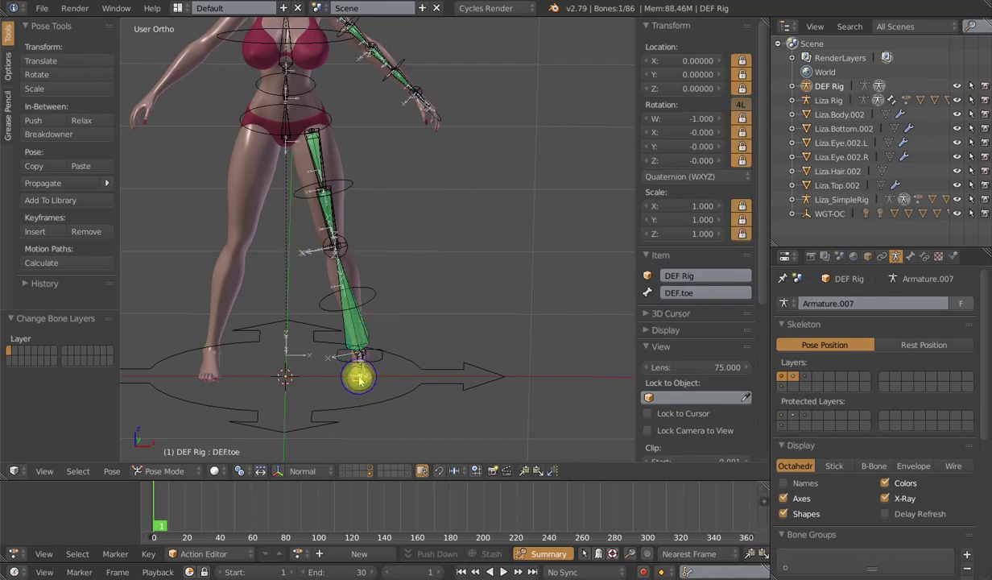
right_click(373, 379)
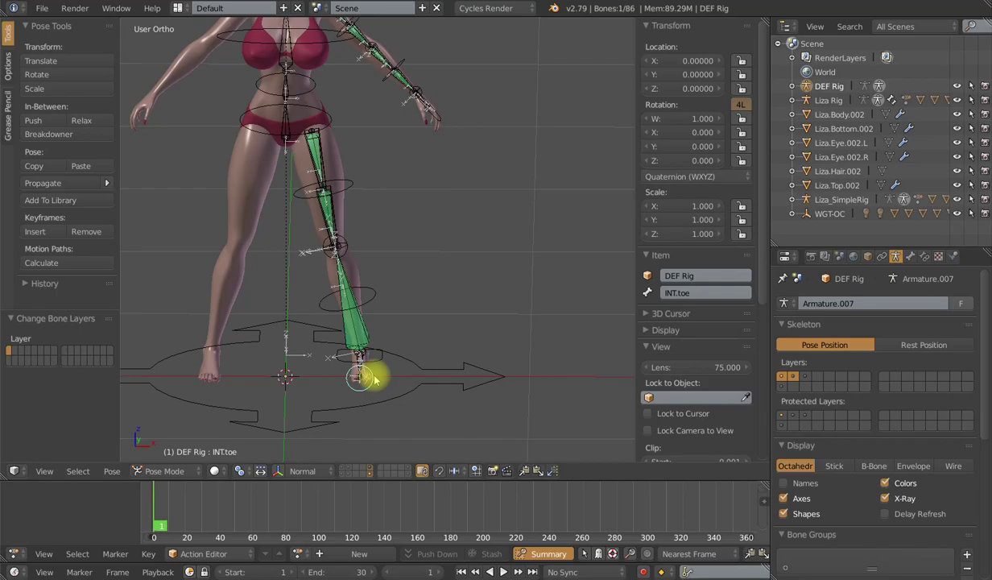
scroll(373, 374, "down", 2)
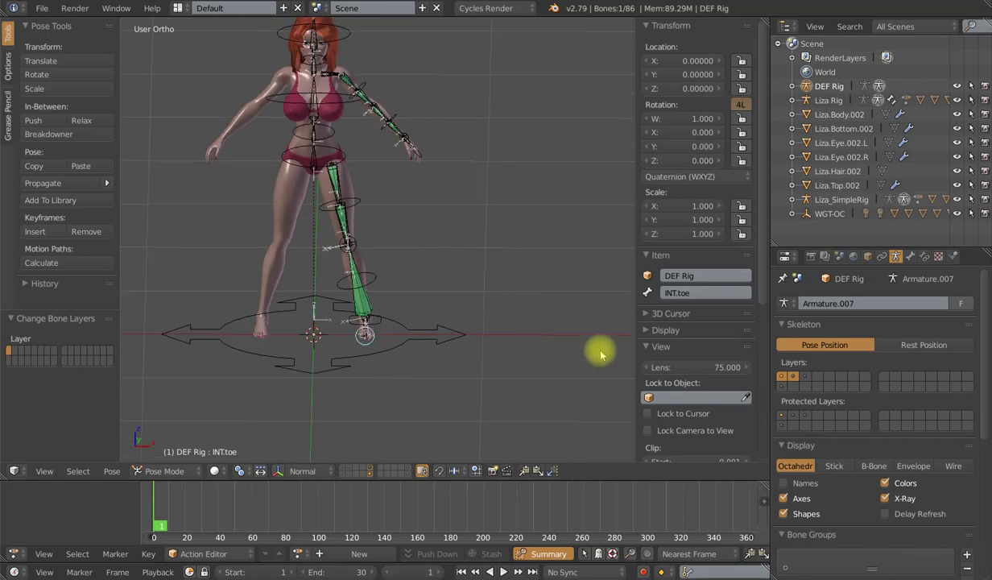
left_click(805, 376)
middle_click_drag(445, 233, 417, 307)
scroll(419, 302, "up", 4)
scroll(416, 311, "up", 2)
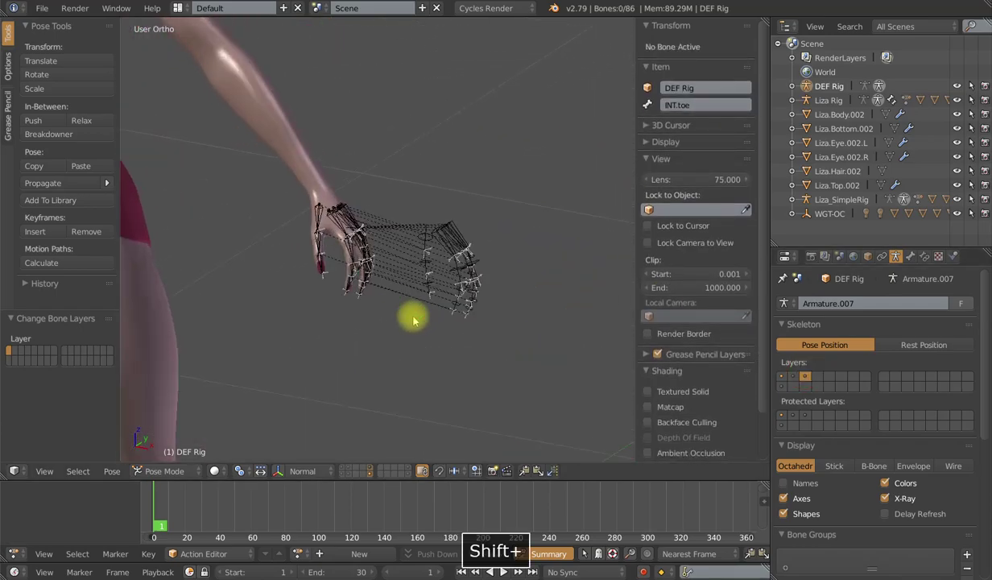
right_click(318, 217)
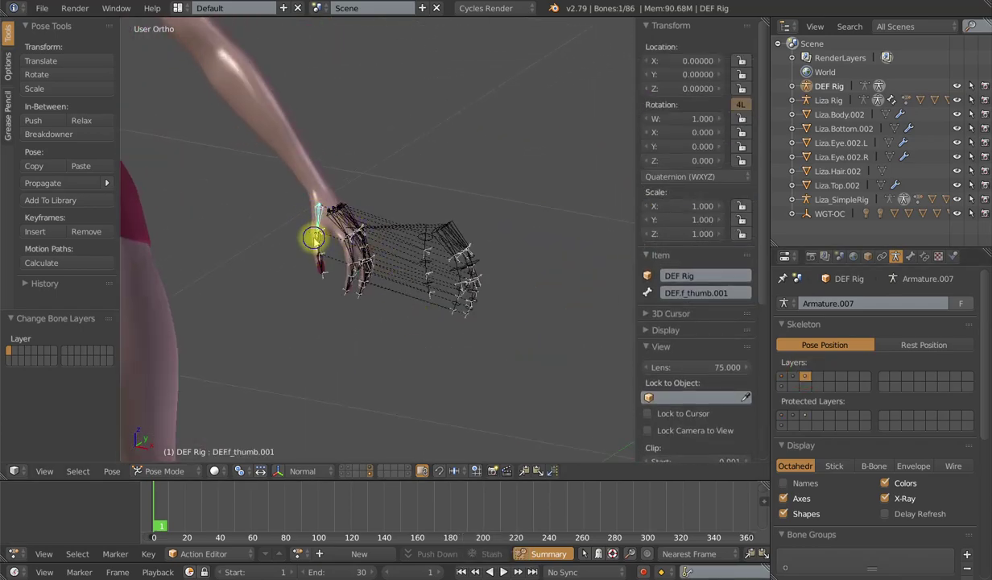
right_click(348, 244)
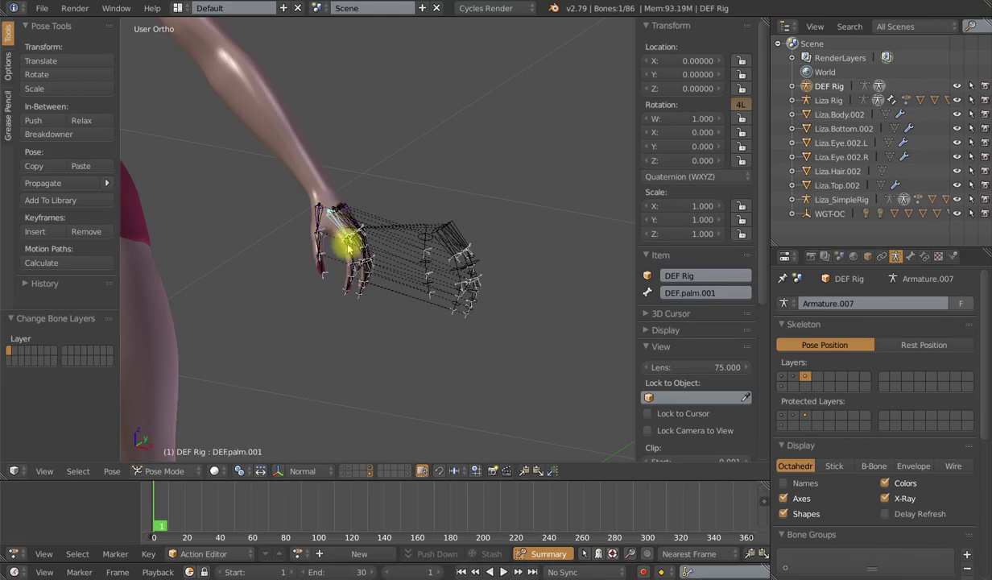
right_click(318, 214)
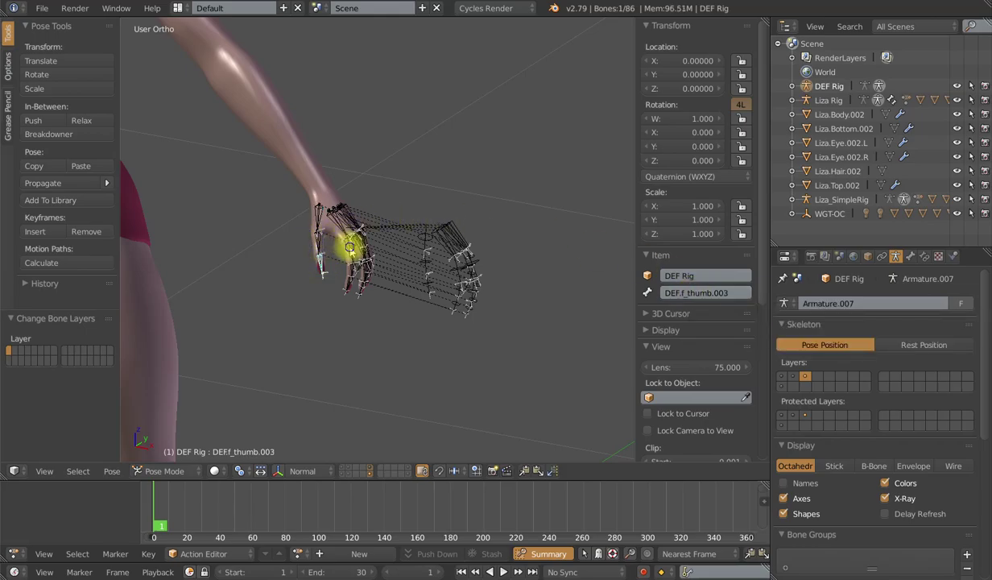
right_click(360, 250)
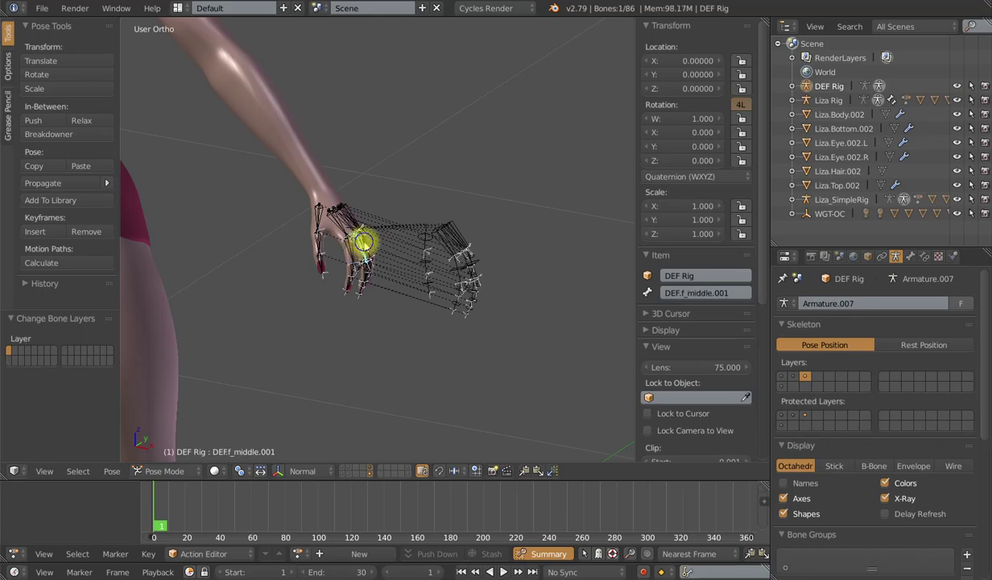
right_click(317, 216)
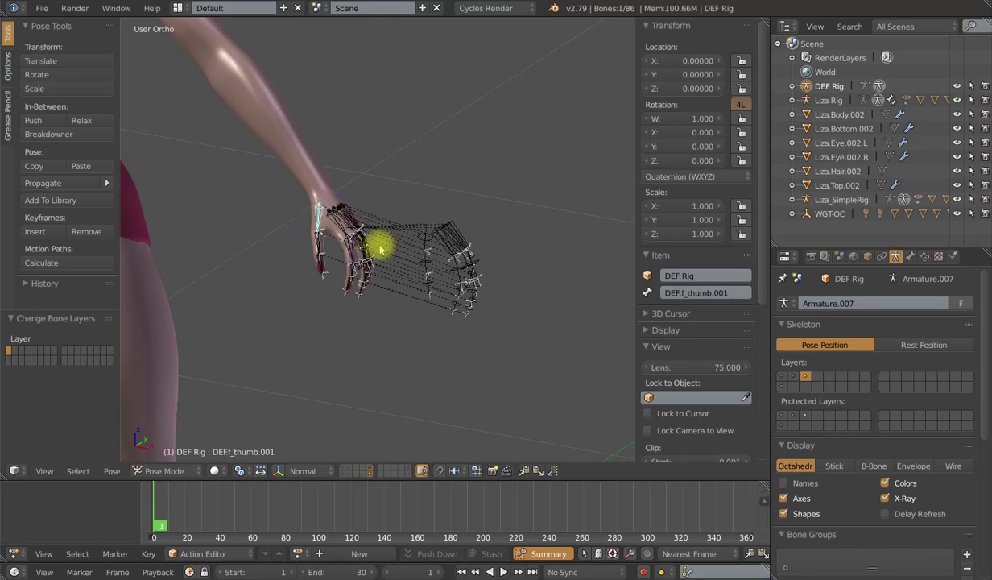
right_click(338, 223)
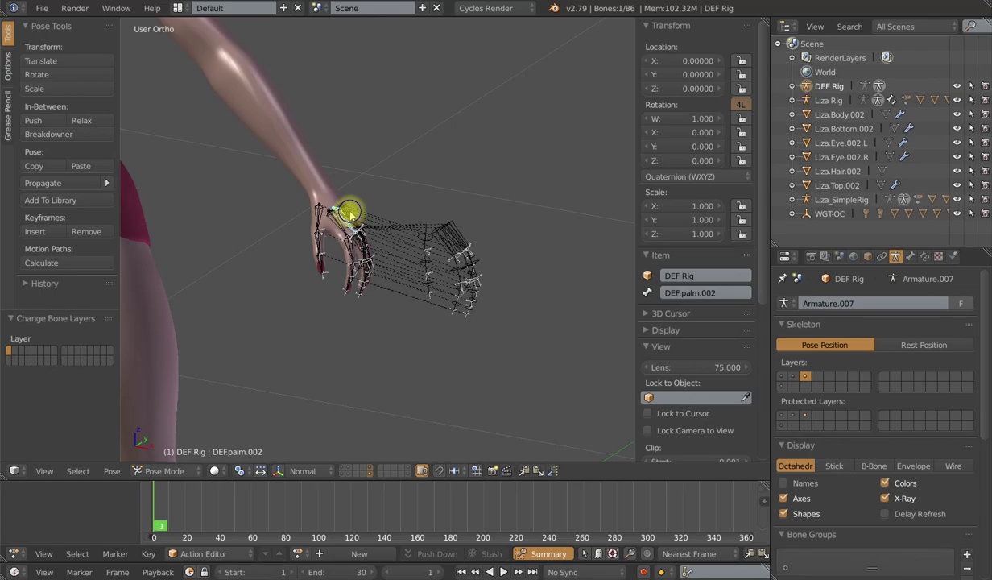
right_click(354, 263)
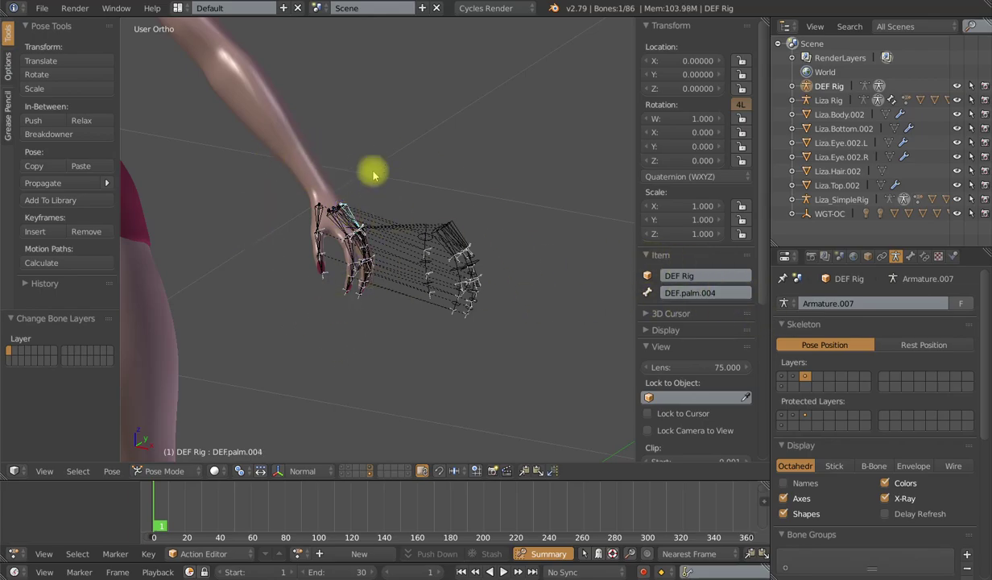
key("KP_1")
middle_click_drag(564, 282, 454, 306, "shift")
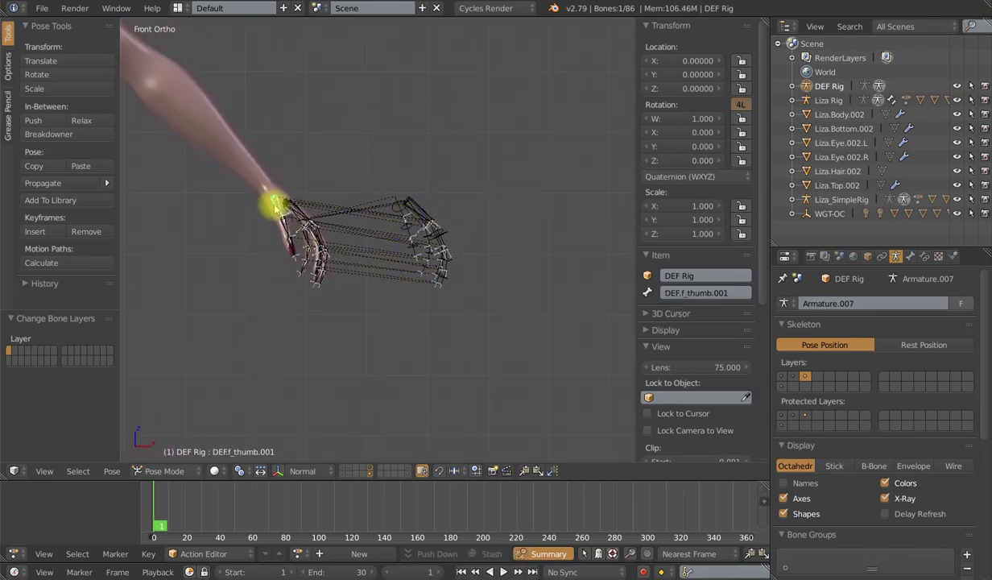
- Select a thumb bone, toggle custom Shapes off and on, and show the Bone properties
right_click(391, 207)
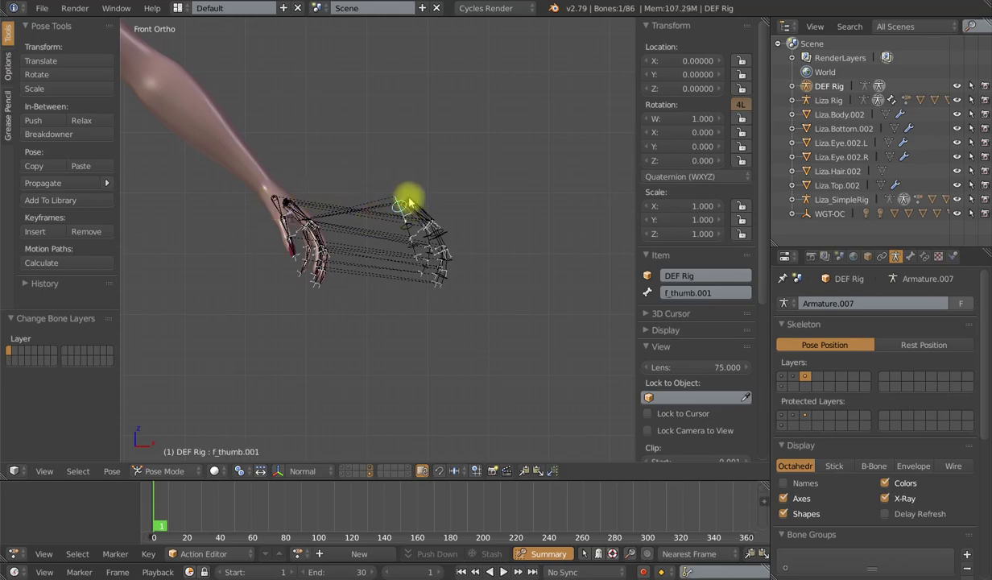
middle_click_drag(391, 211, 492, 284)
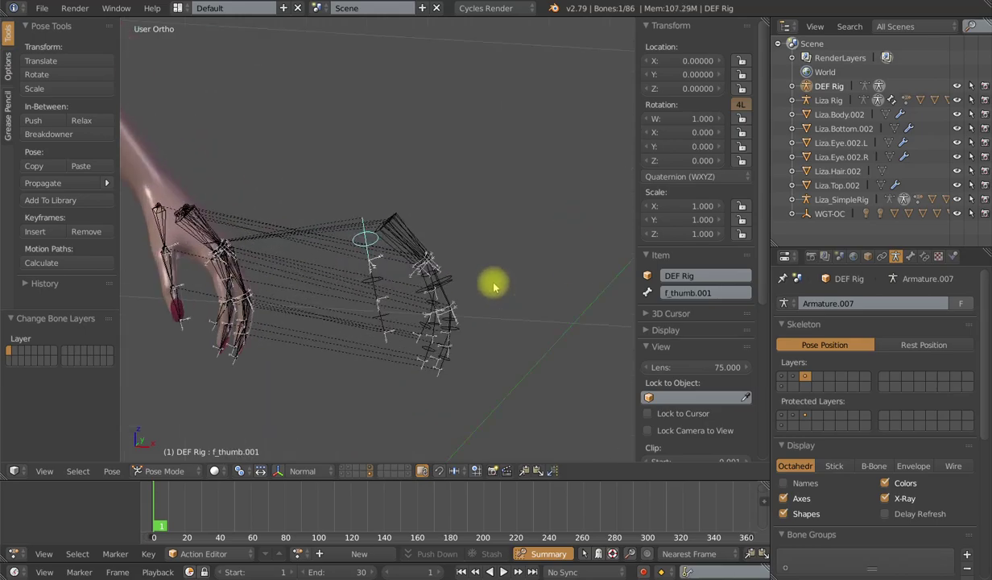
left_click(785, 514)
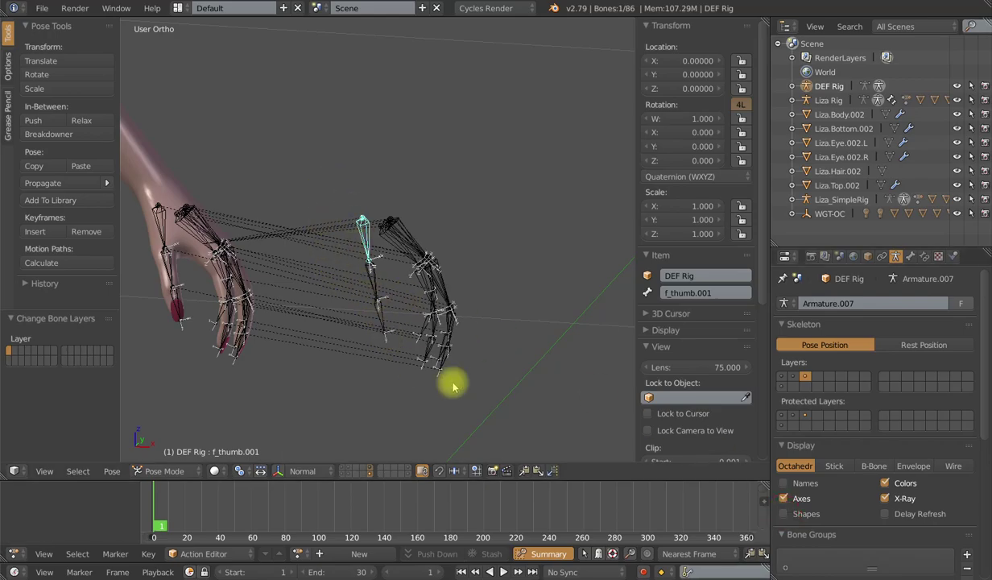
left_click(784, 512)
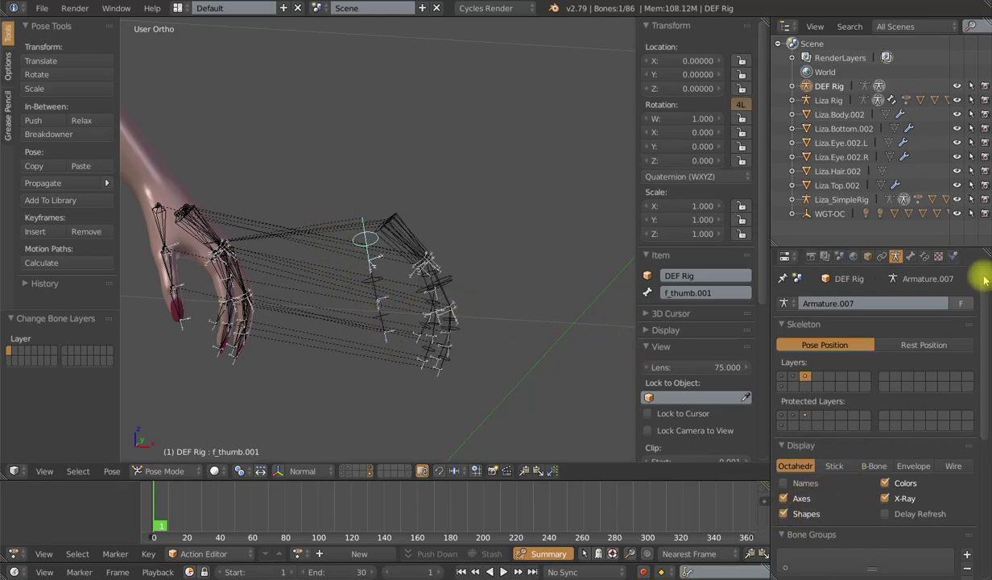
left_click(911, 257)
scroll(841, 441, "down", 3)
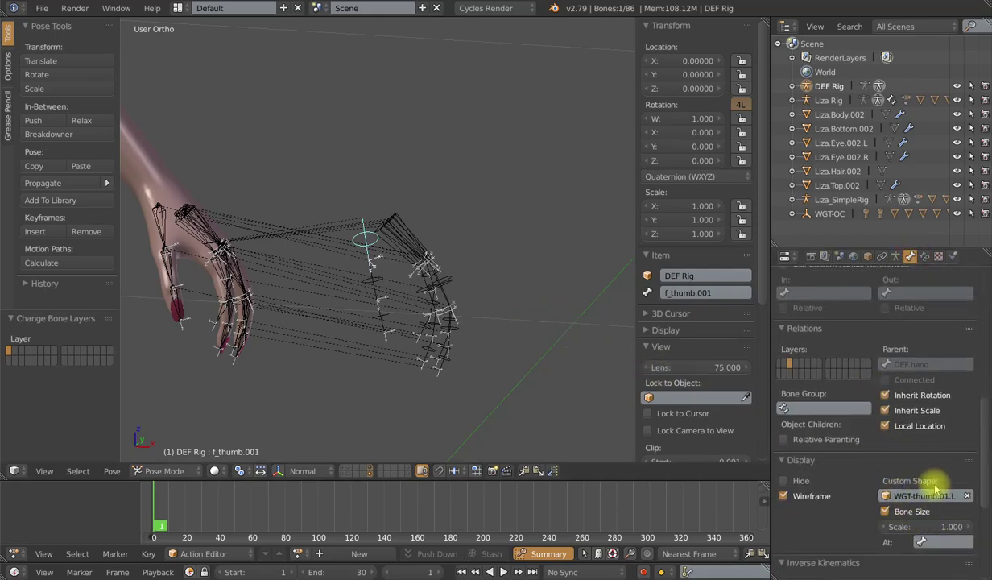
- Check the parents of the index finger bones and the palm bones
right_click(422, 300)
right_click(431, 322)
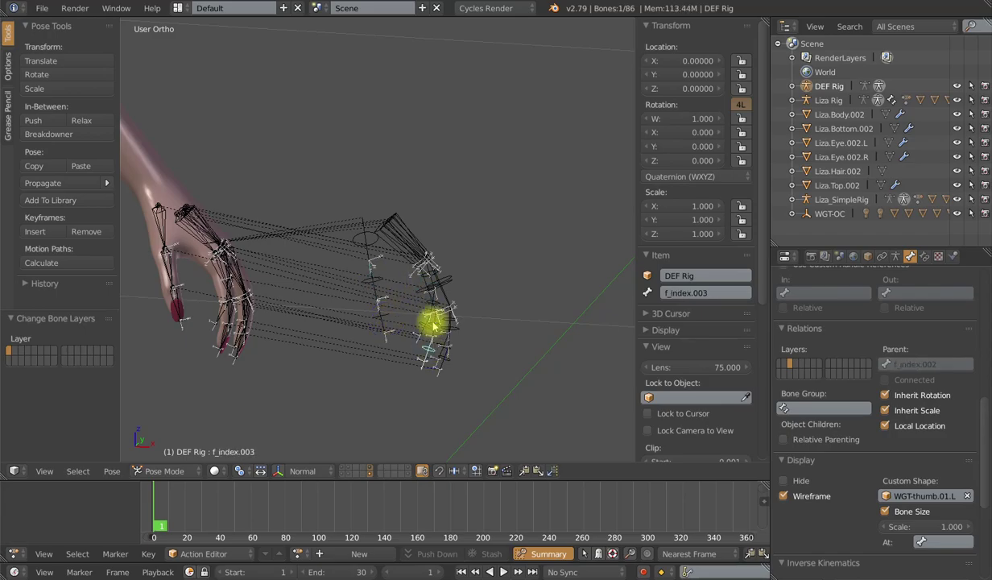
right_click(399, 256)
middle_click_drag(401, 257, 372, 299)
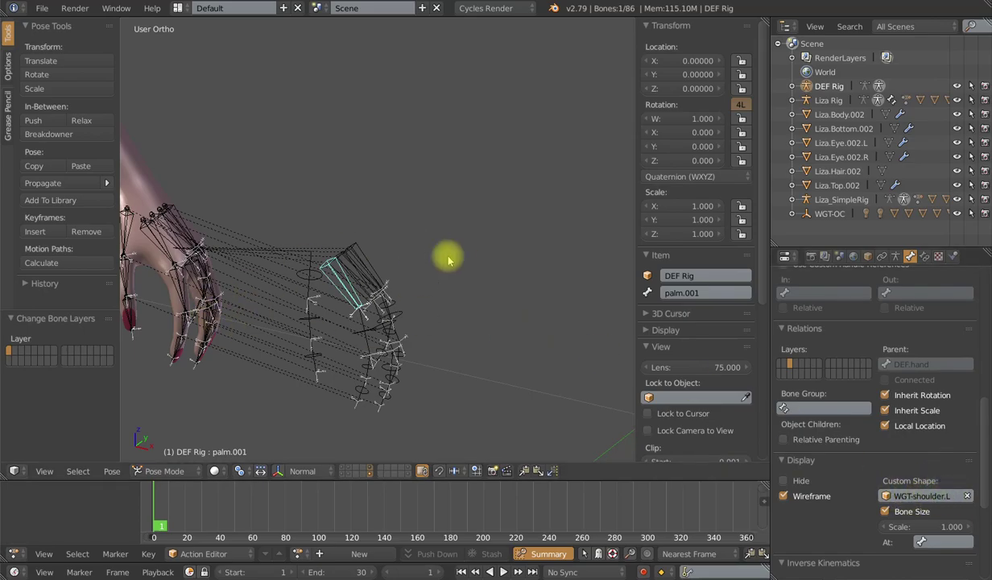
right_click(362, 277)
right_click(367, 263)
middle_click_drag(367, 263, 388, 315)
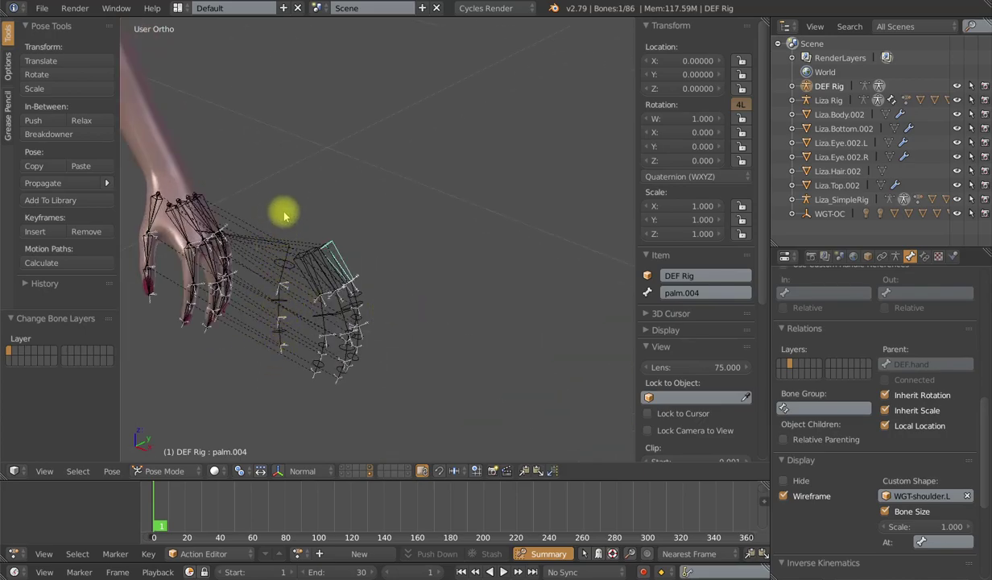
- Check the parents of the thumb, first index finger and palm bones, then view the whole arm
right_click(279, 330)
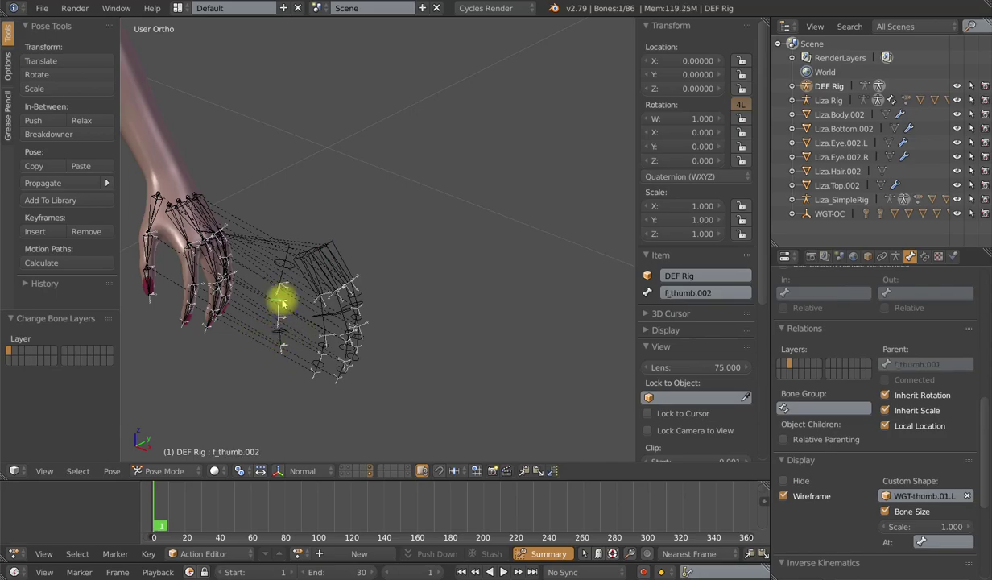
scroll(405, 290, "up", 4)
right_click(378, 278)
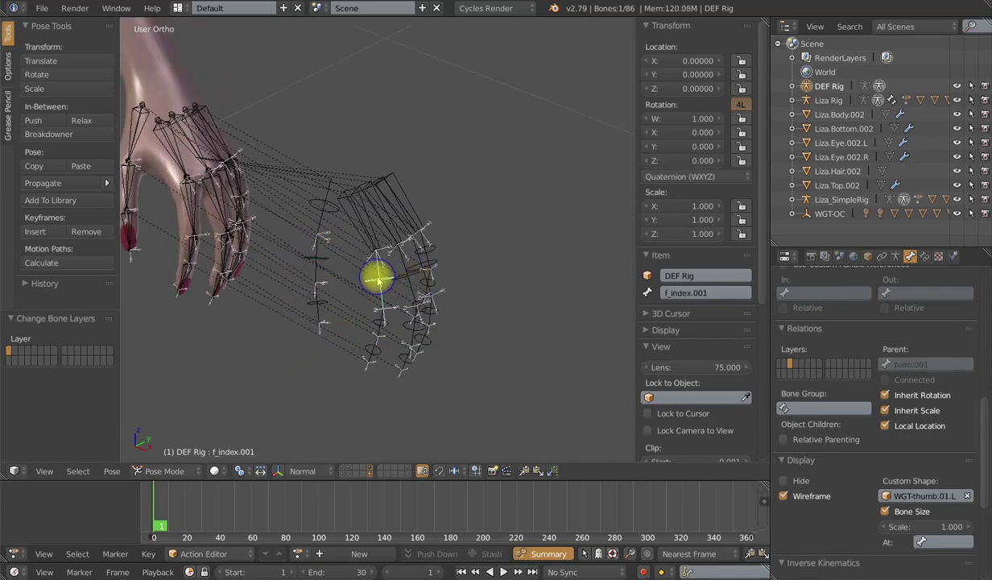
right_click(374, 249)
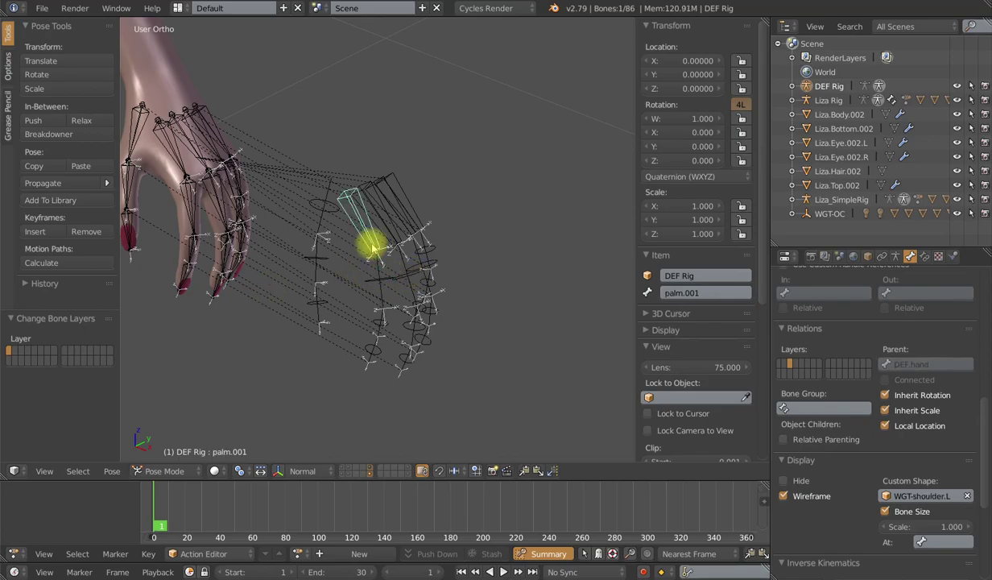
middle_click_drag(398, 277, 370, 263)
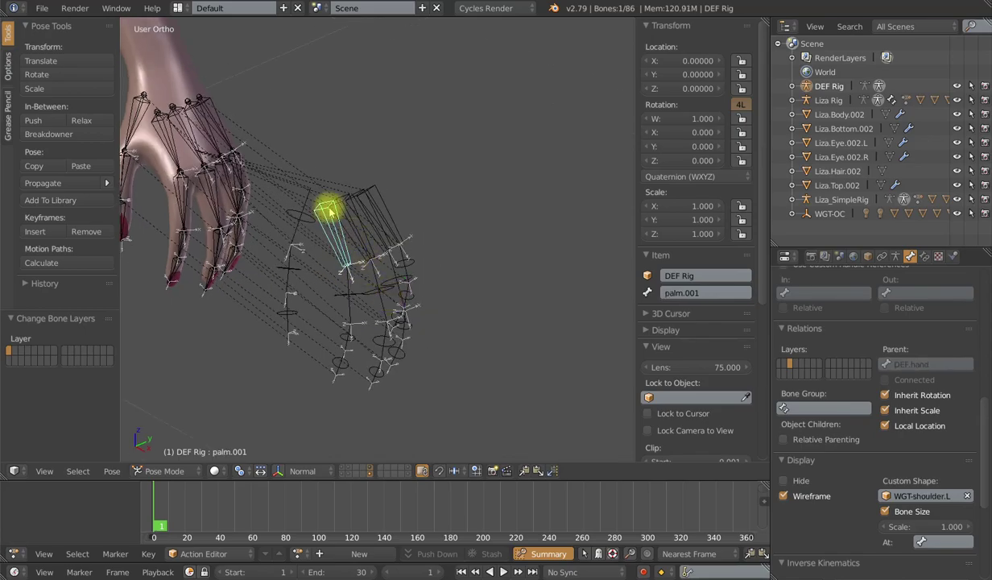
right_click(304, 211)
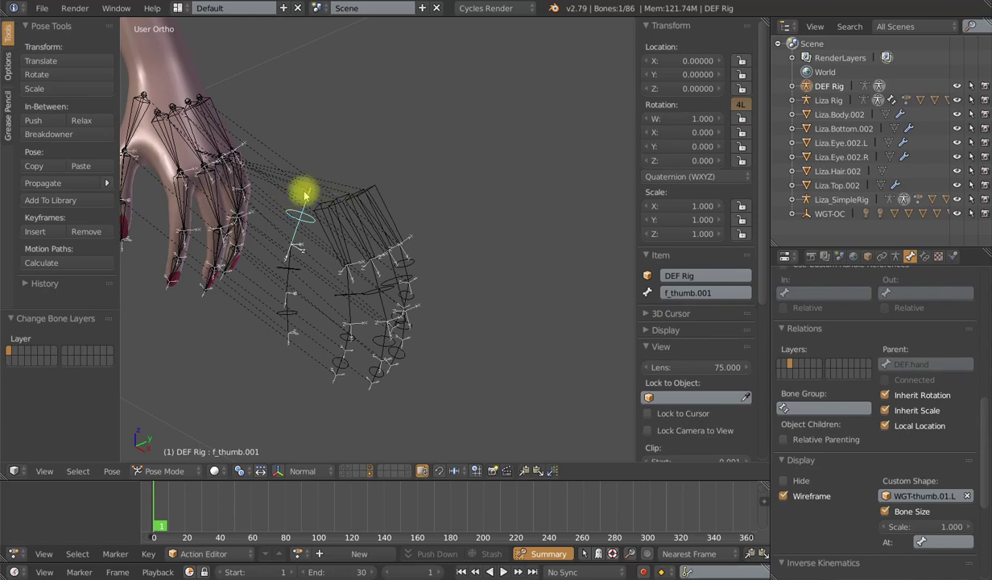
right_click(352, 226, "shift")
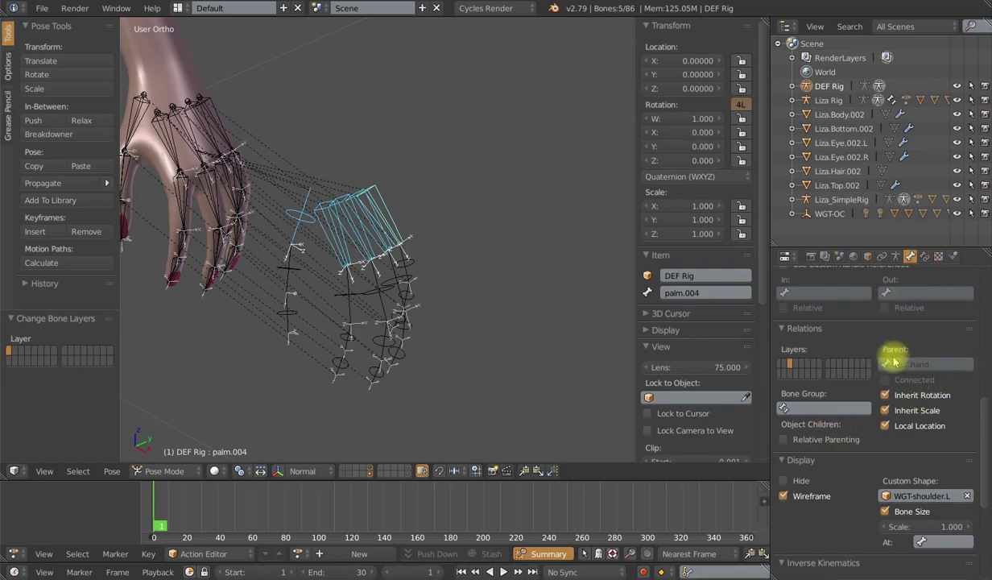
scroll(355, 316, "down", 3)
middle_click_drag(355, 316, 403, 309)
- In front view and Edit Mode, box-select the detached hand bones and move them 0.2 along X
key("End")
key("Tab")
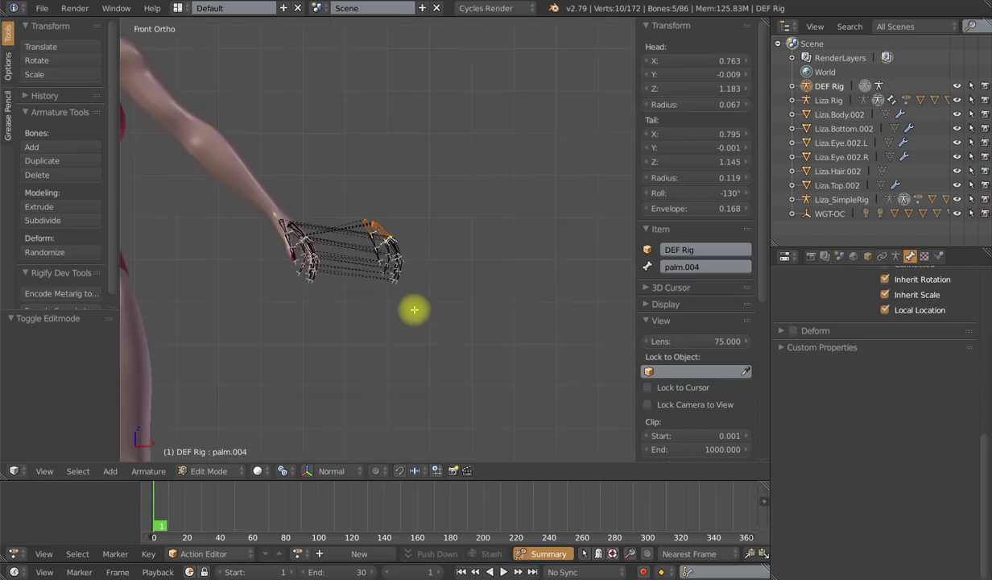
key("a")
key("a")
key("a")
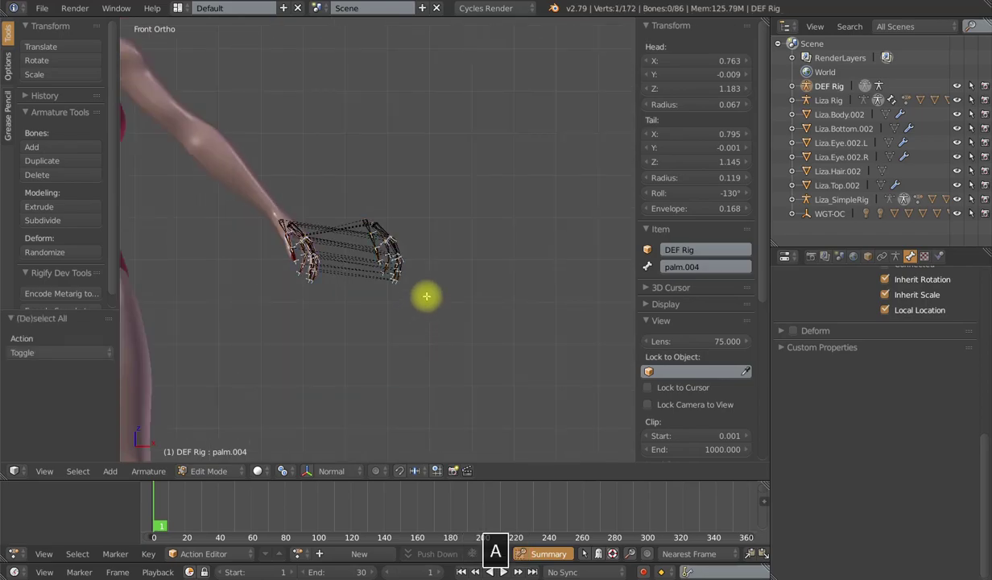
key("b")
left_click_drag(340, 197, 471, 319)
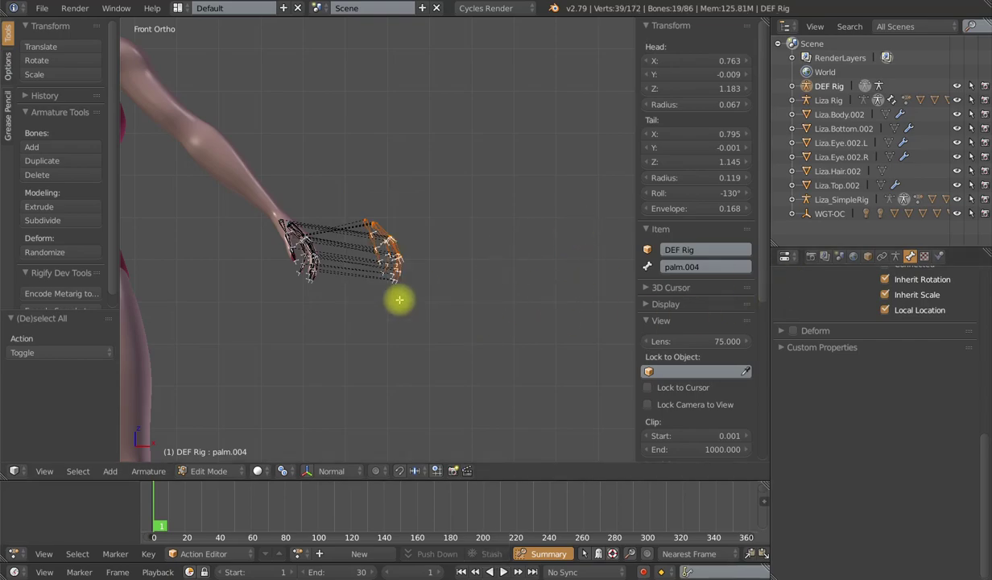
scroll(461, 294, "down", 2)
scroll(453, 297, "down", 2)
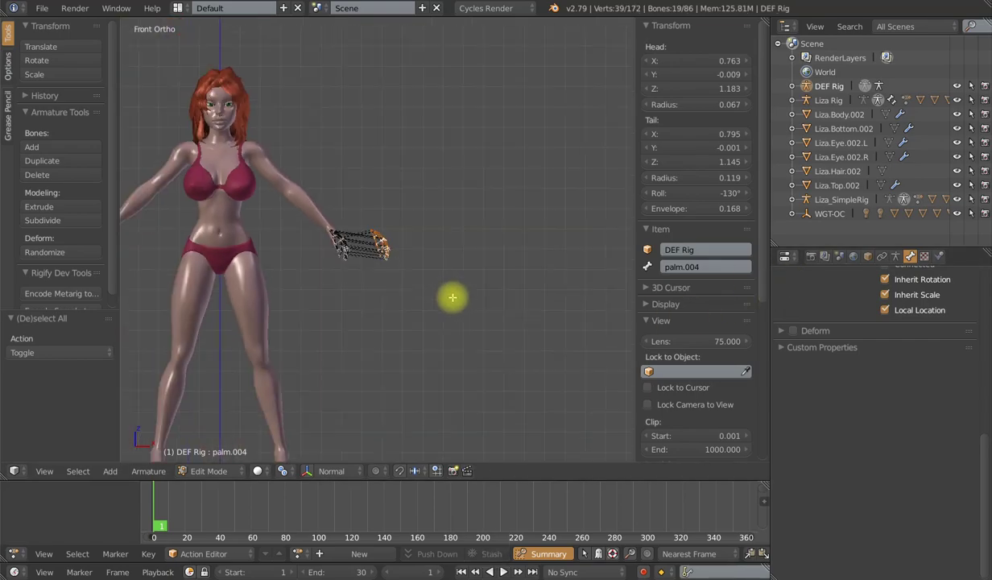
key("g")
key("x")
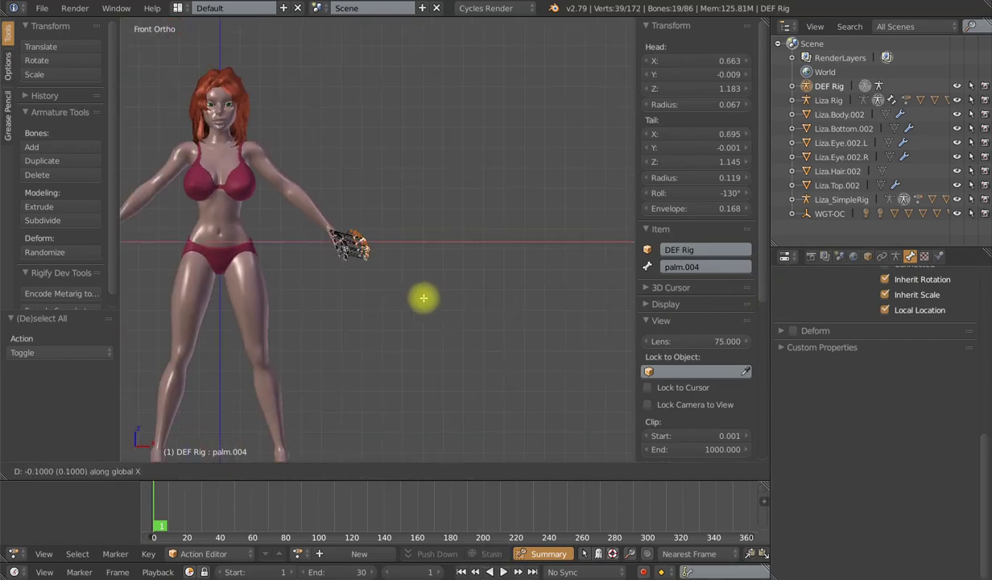
left_click(416, 298)
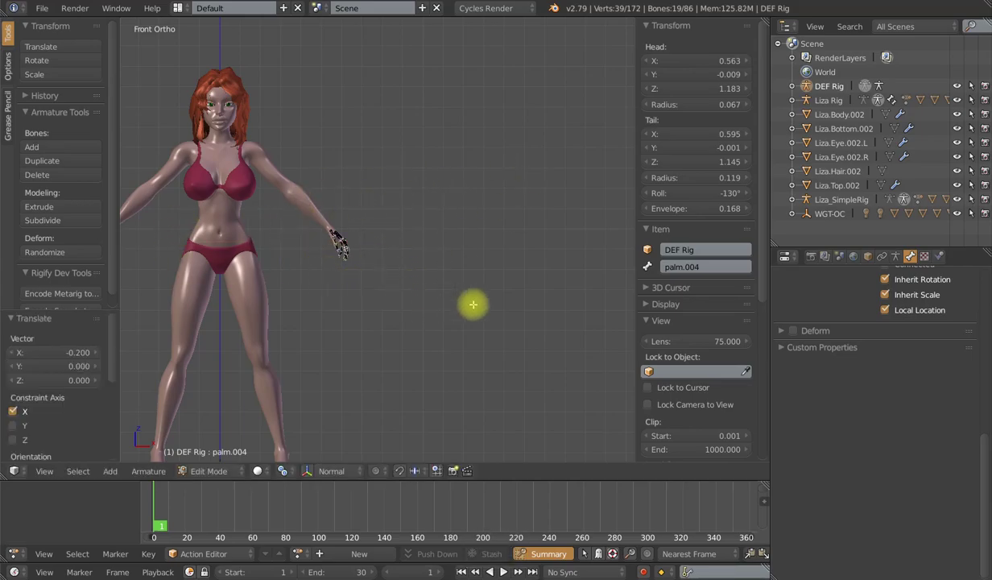
- Move all hand bones to layer 2, make layer 1 visible, and return to Pose Mode
key("m")
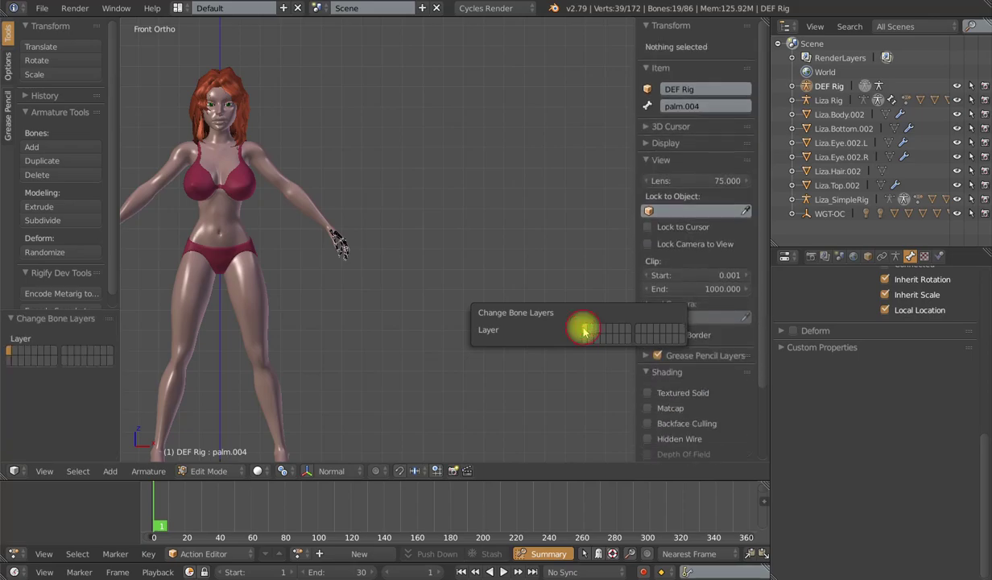
key("b")
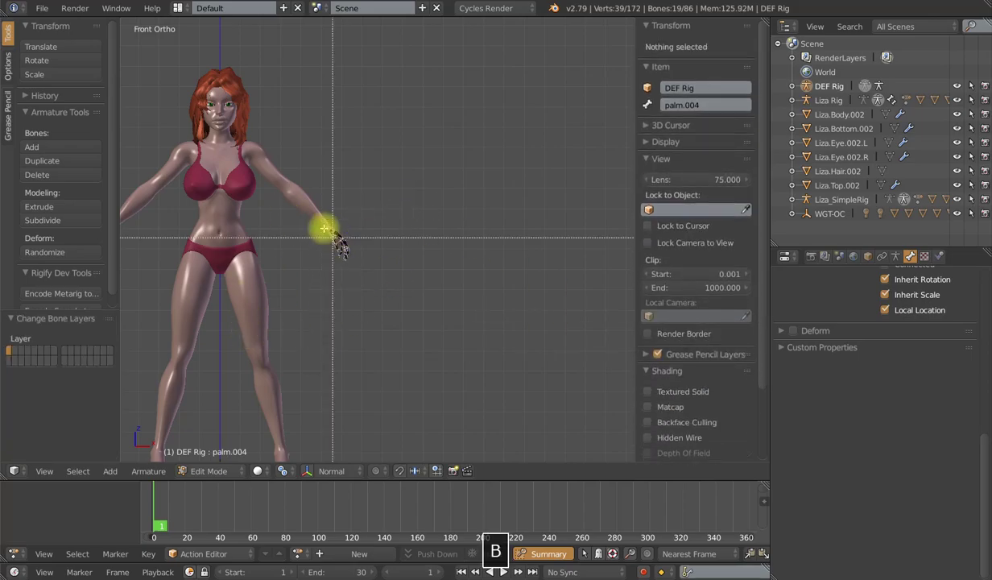
left_click_drag(311, 204, 407, 288)
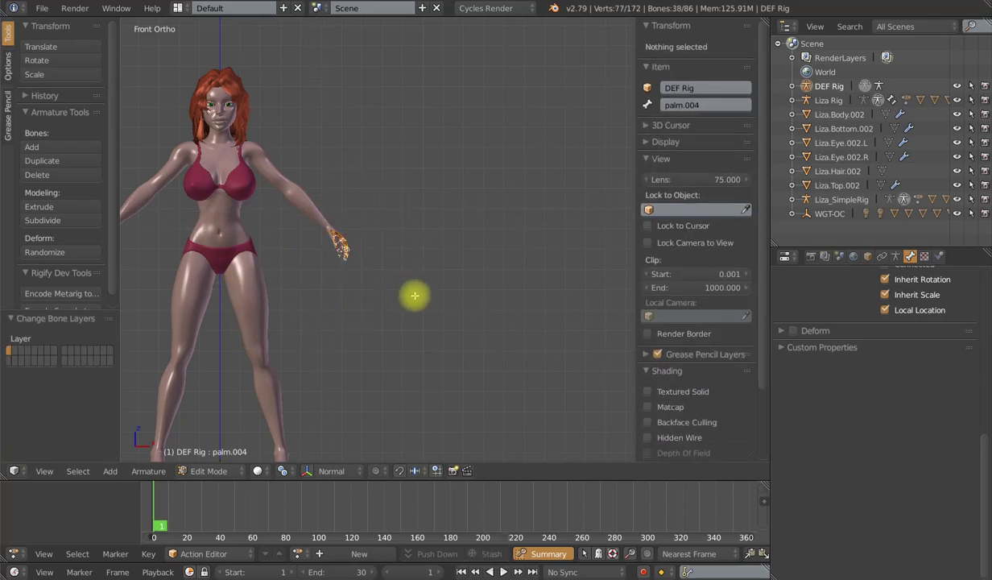
key("m")
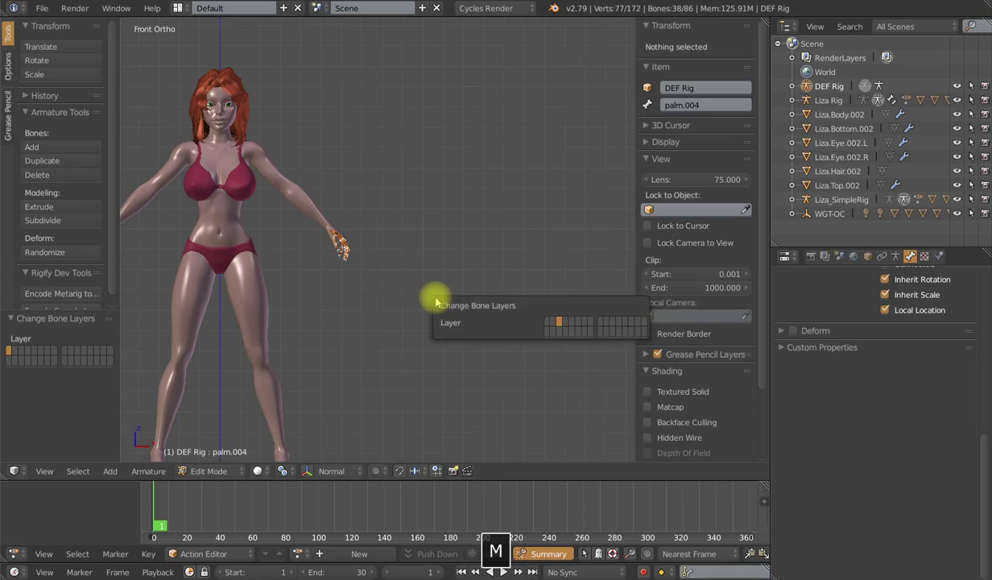
left_click(564, 323)
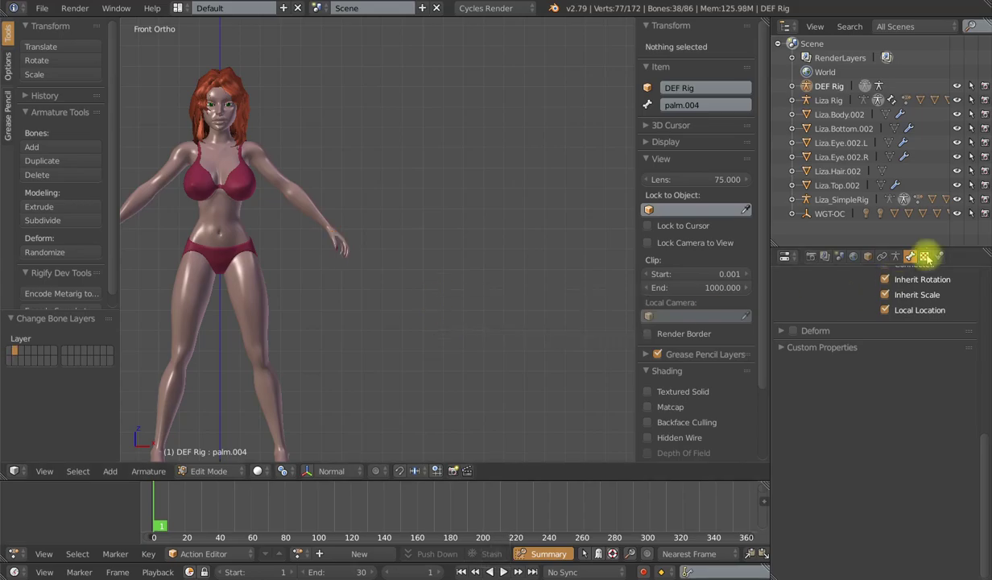
left_click(896, 256)
left_click(781, 376)
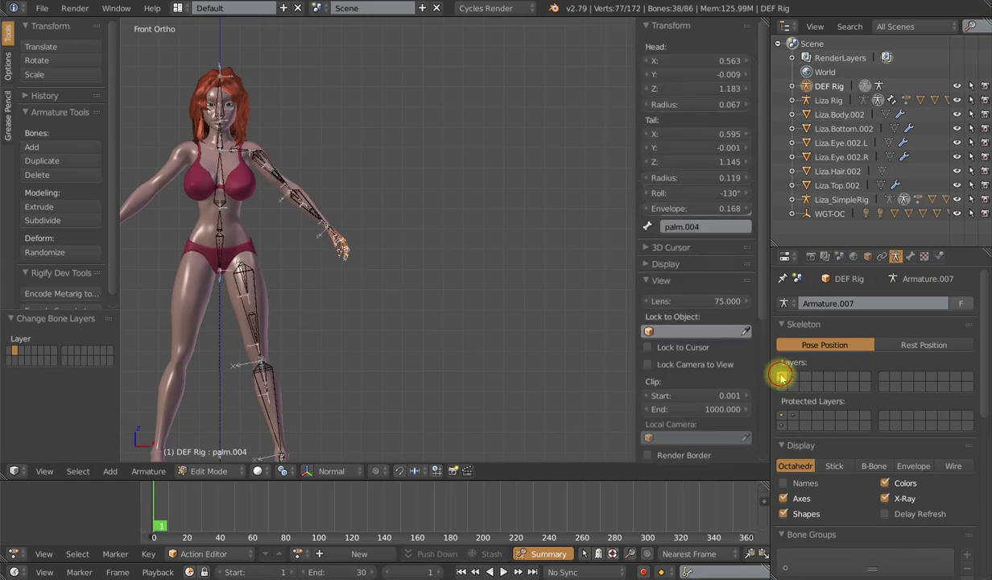
key("Tab")
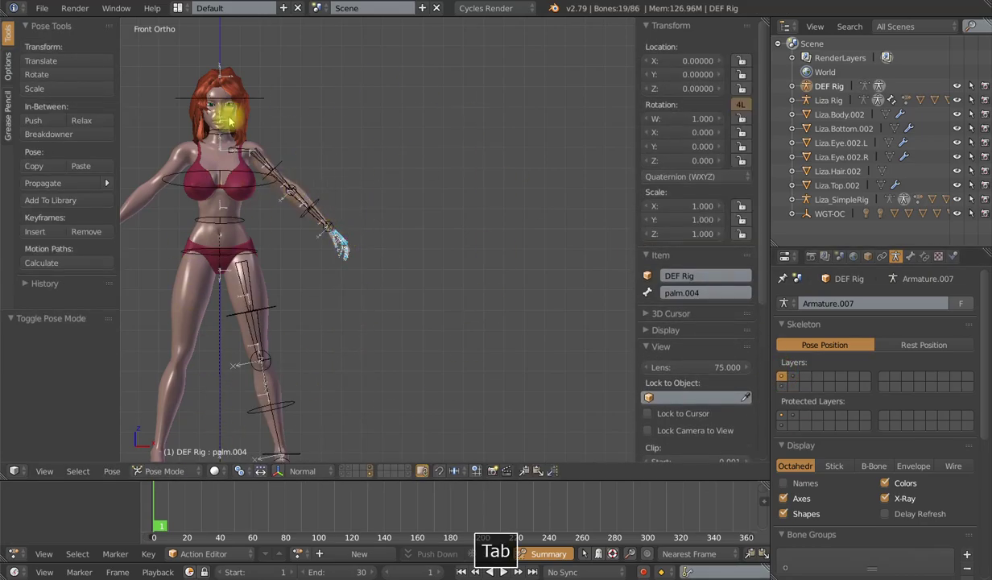
- Try showing different DEF Rig bone layers and recenter the view on Liza
left_click(793, 376)
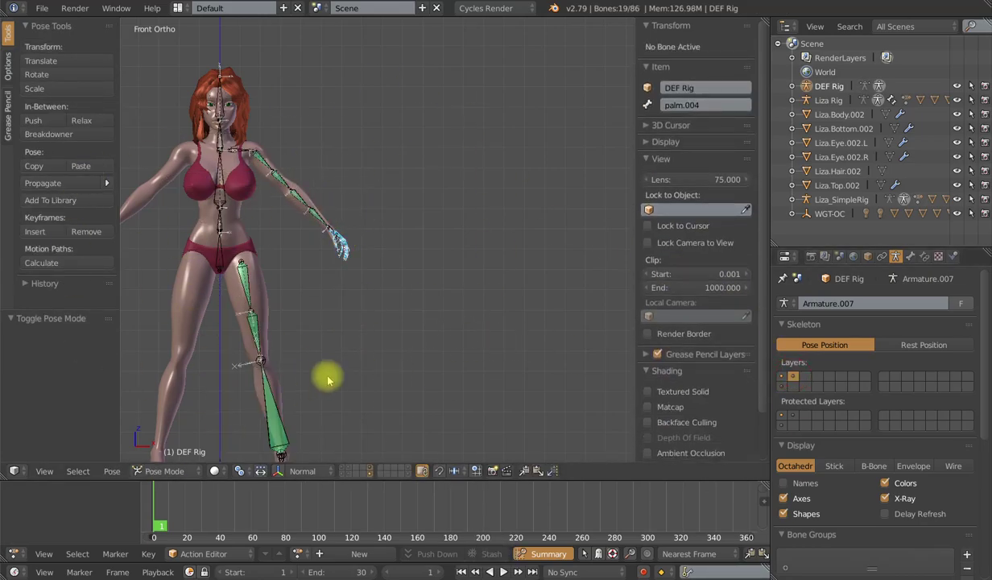
left_click(782, 385)
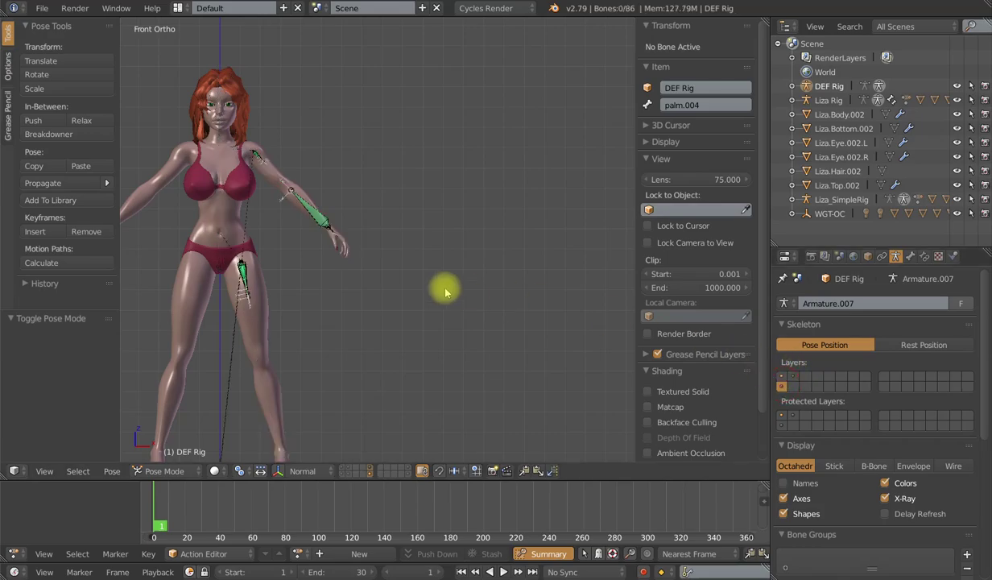
scroll(443, 287, "down", 3)
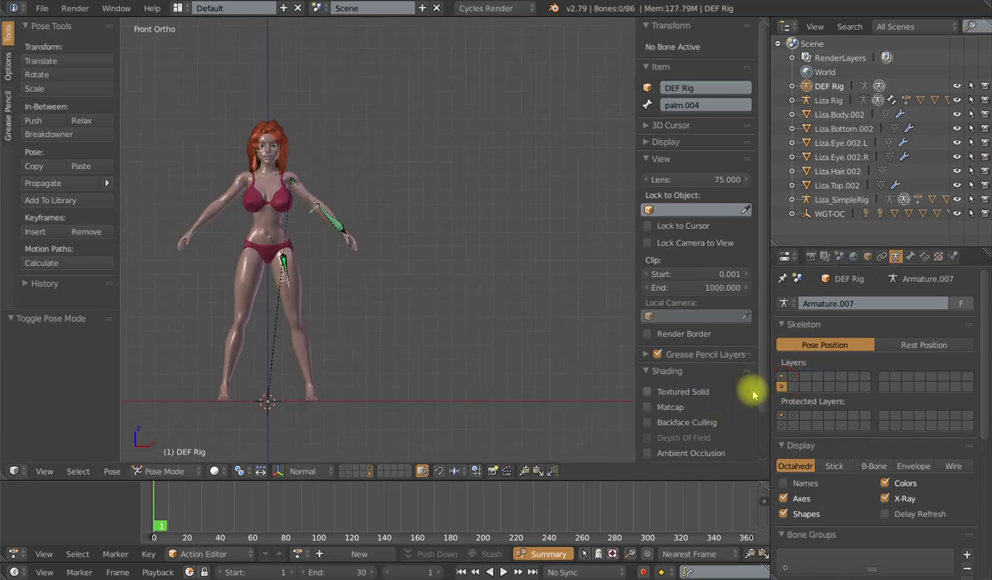
scroll(361, 365, "up", 1)
middle_click_drag(348, 325, 412, 328, "shift")
scroll(411, 328, "up", 1)
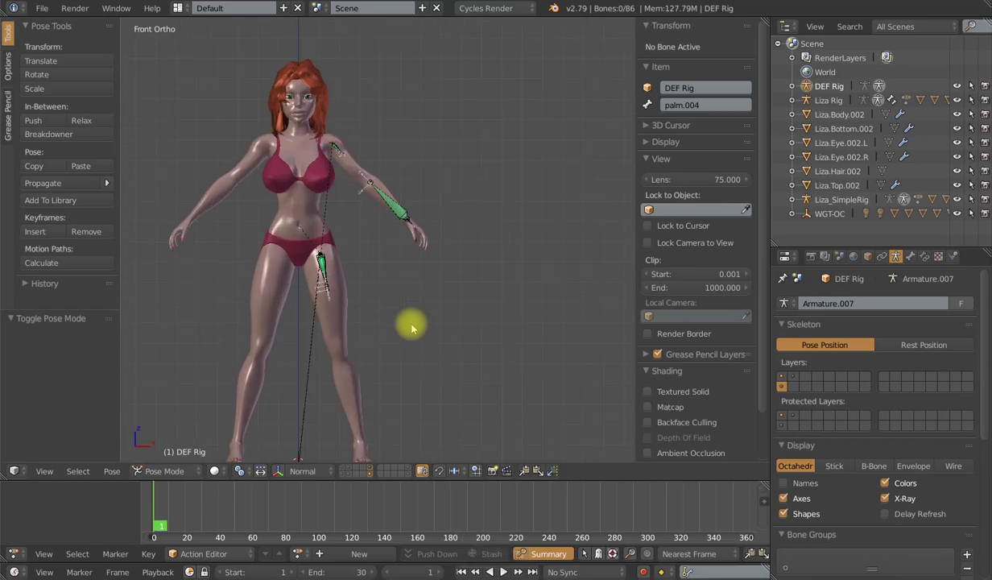
scroll(411, 328, "down", 2)
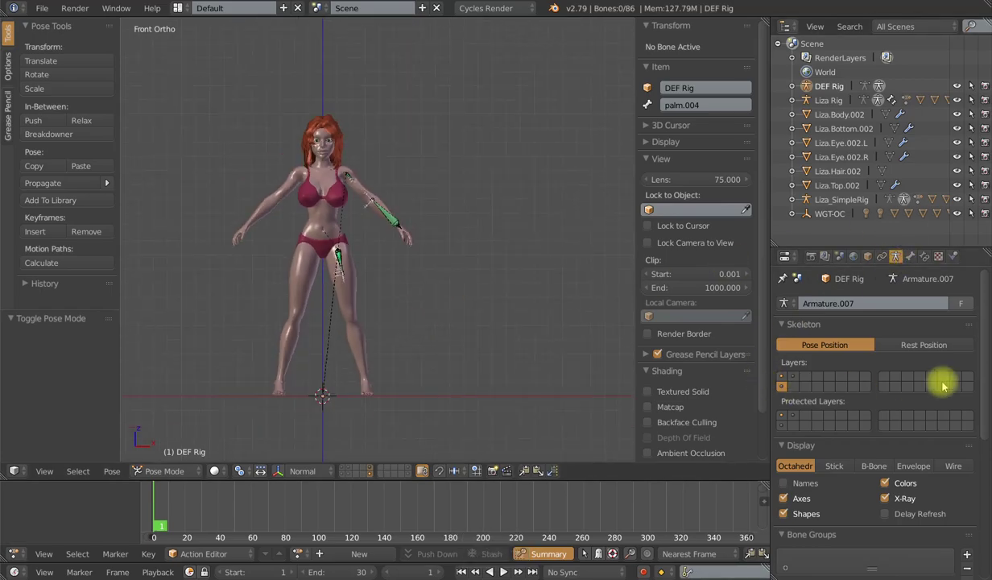
scroll(335, 322, "up", 1)
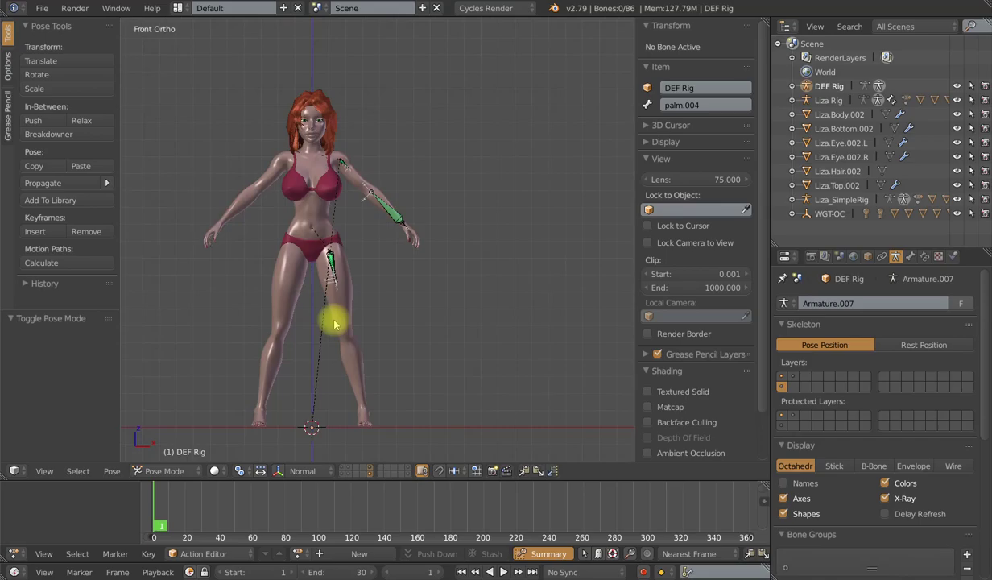
- Review MCH.forearm's Bone settings, then add the top-left Skeleton layer and select all bones
right_click(348, 251)
right_click(381, 213)
right_click(395, 211)
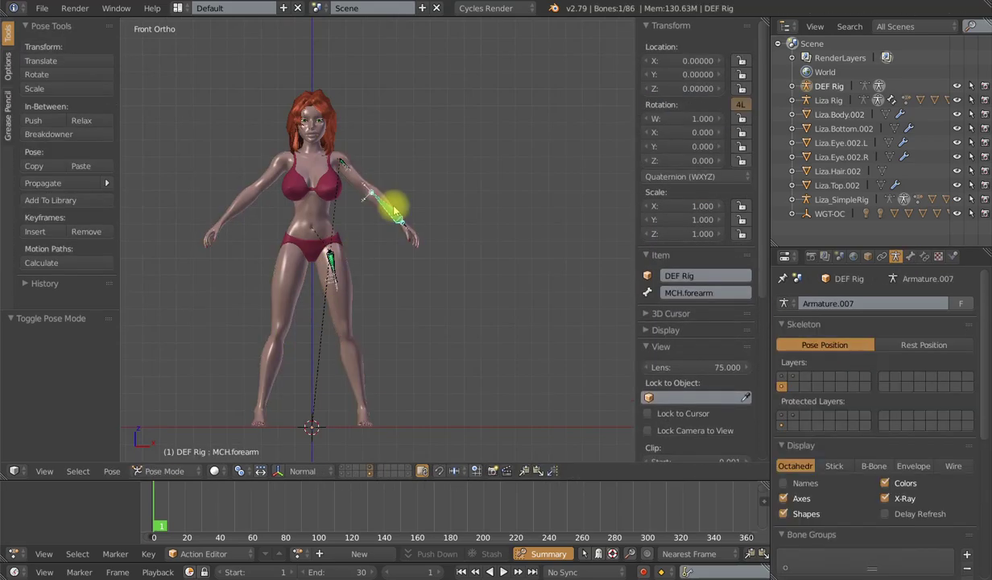
left_click(910, 257)
scroll(321, 240, "down", 2)
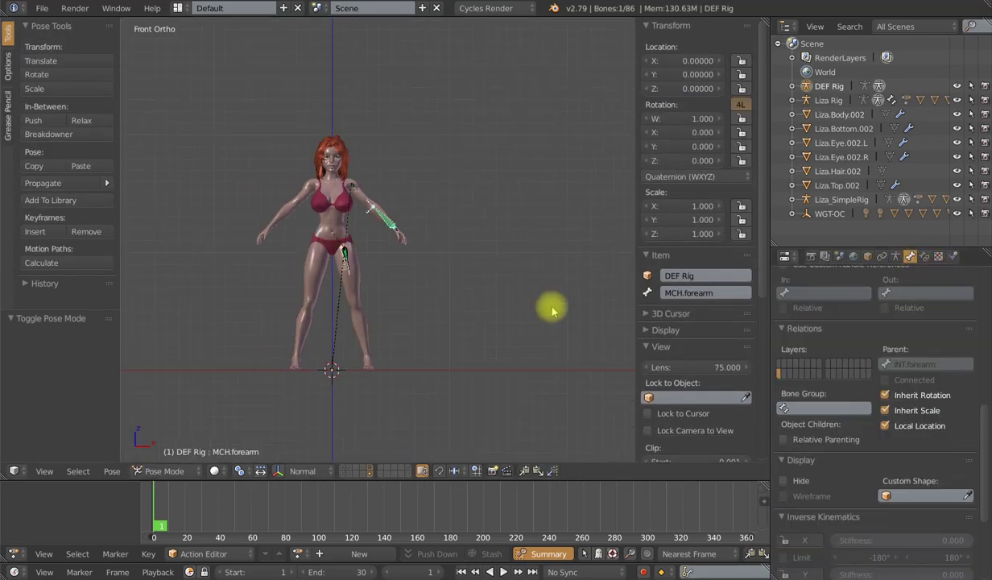
scroll(838, 439, "down", 5)
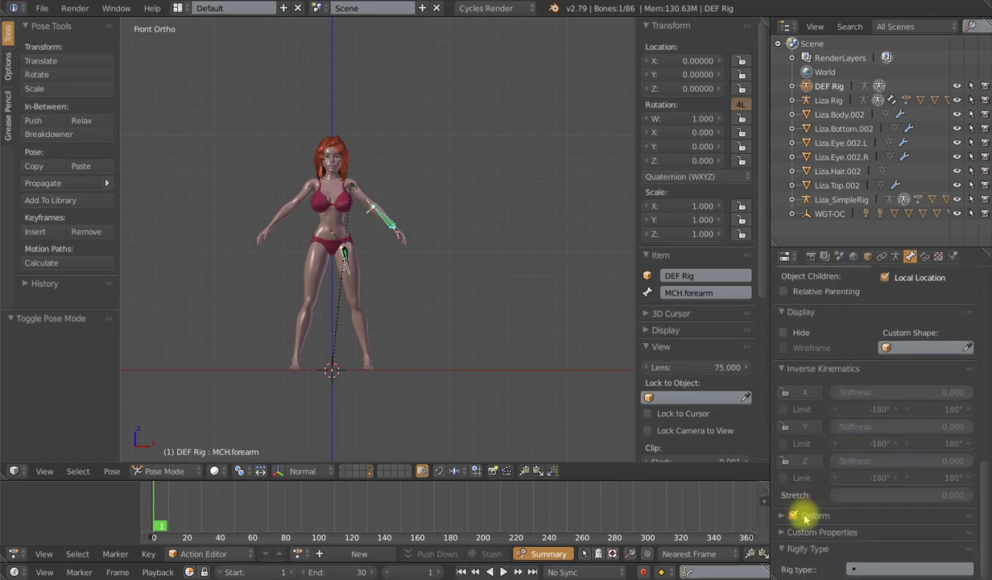
left_click(896, 257)
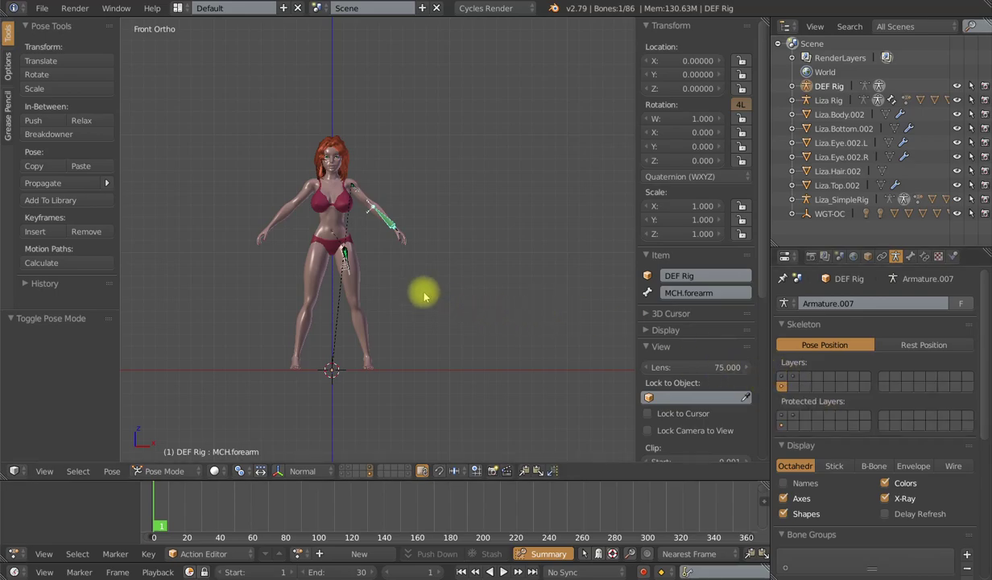
left_click(781, 378, "shift")
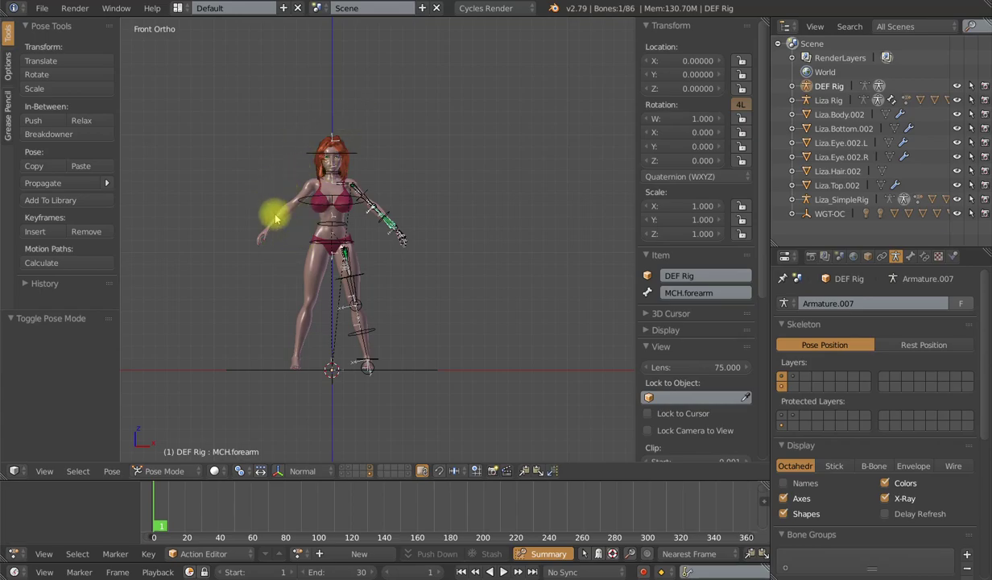
key("a")
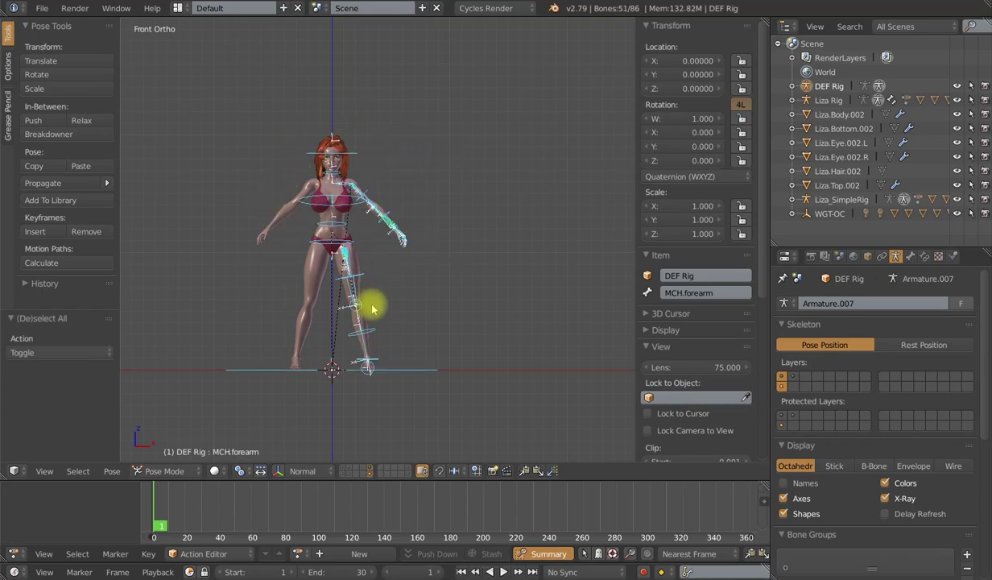
- Disable Deform on all selected rig bones
key("shift+w")
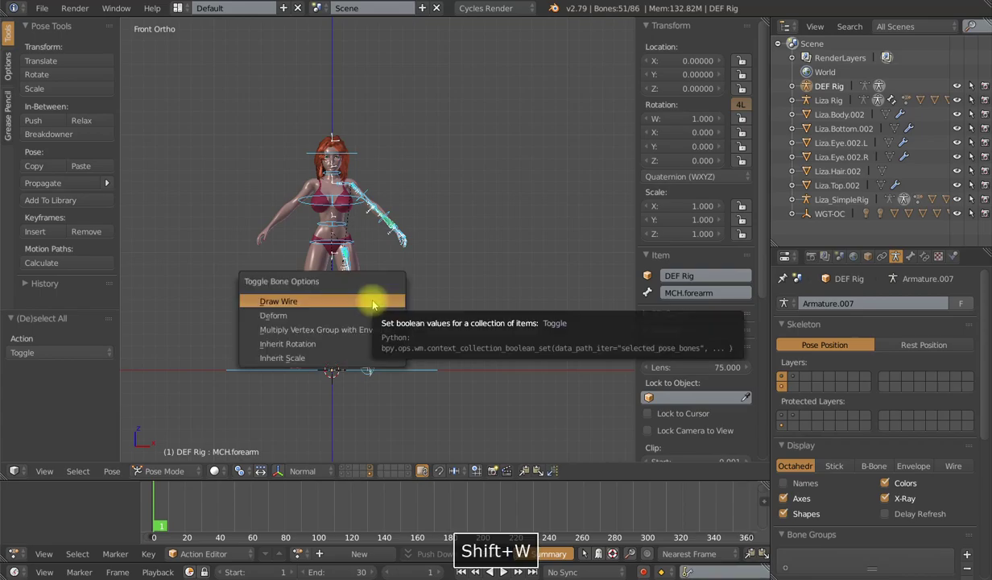
left_click(278, 315)
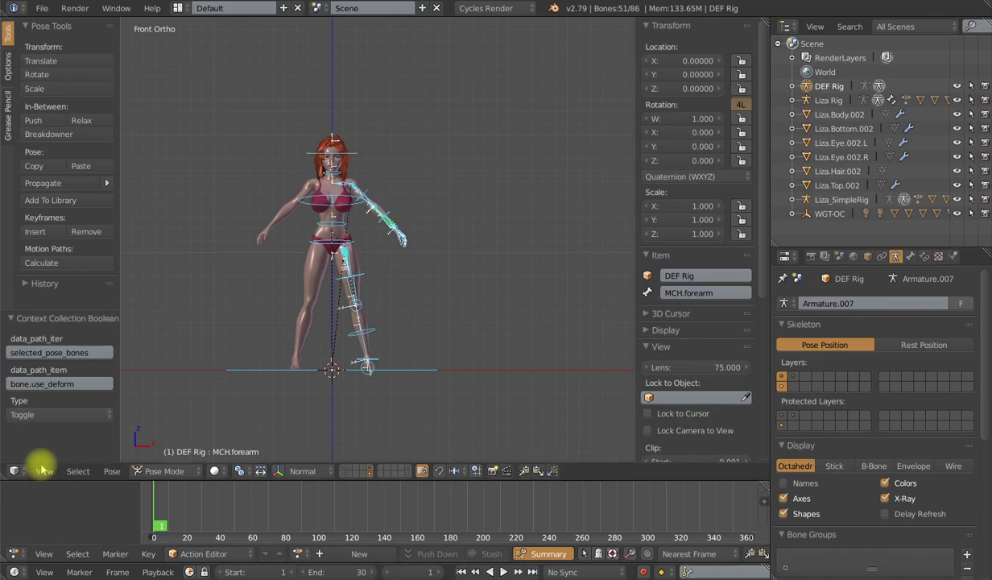
left_click(70, 416)
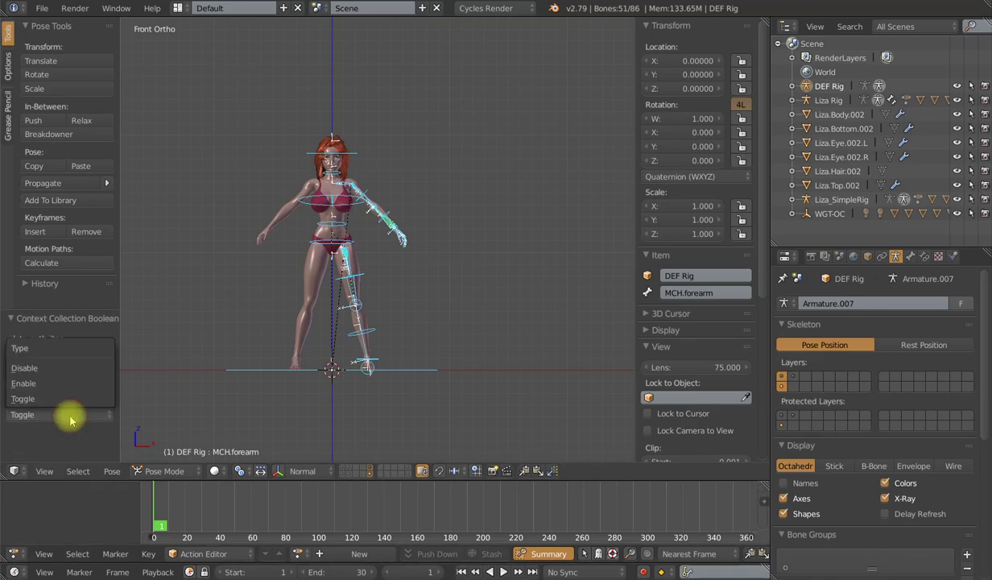
left_click(34, 364)
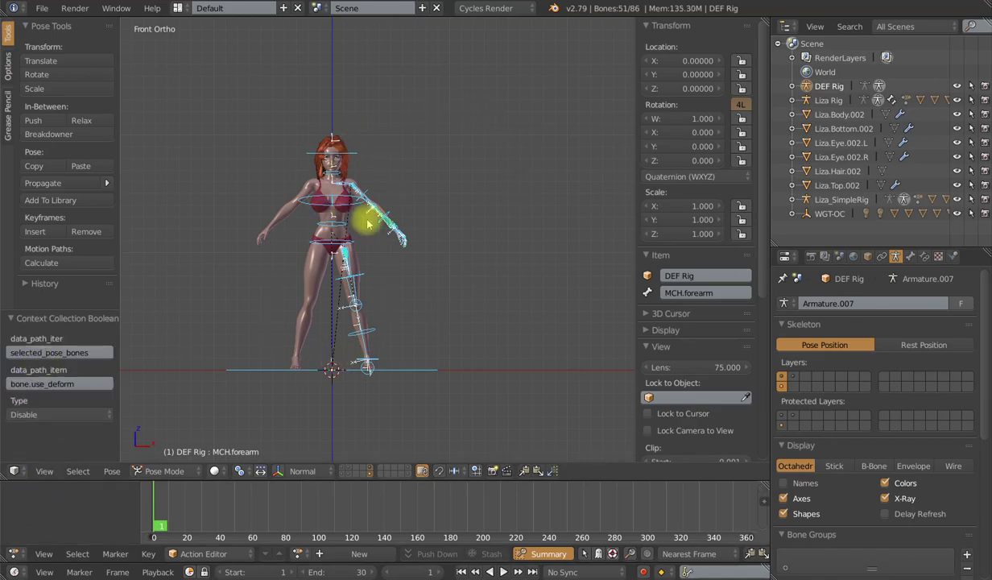
- Show only the first bone layer, select its bones and enable Deform on them
left_click(793, 377)
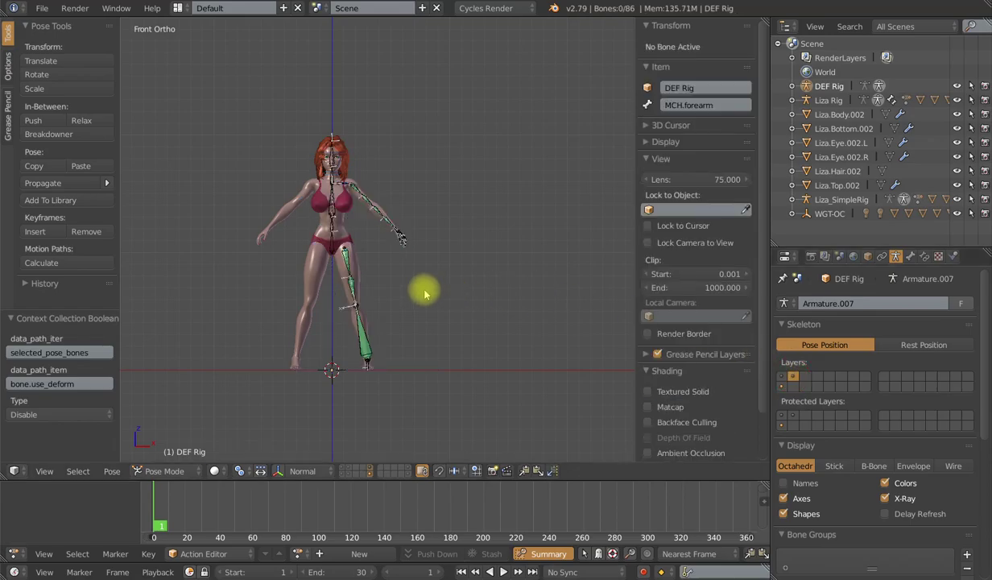
key("a")
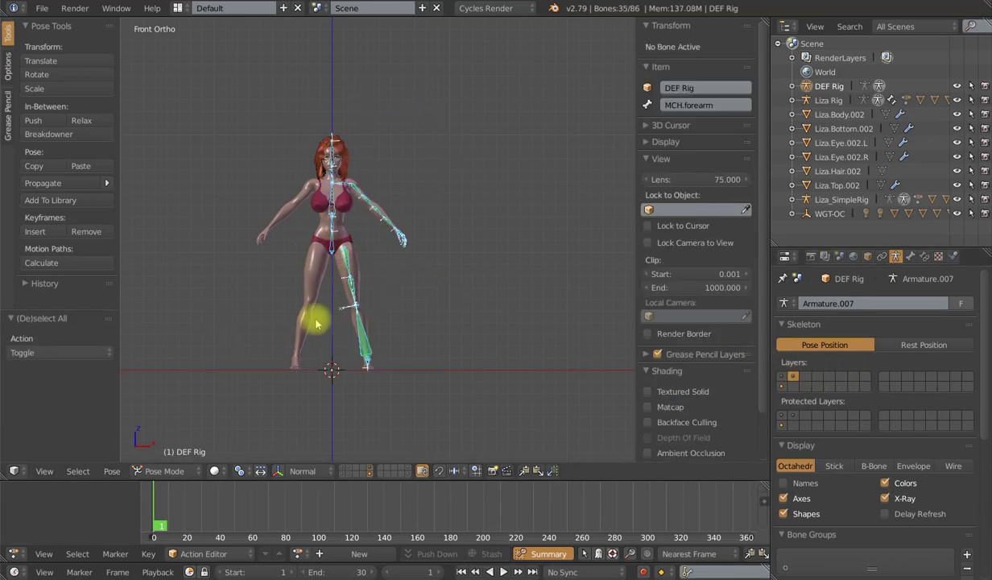
key("shift+w")
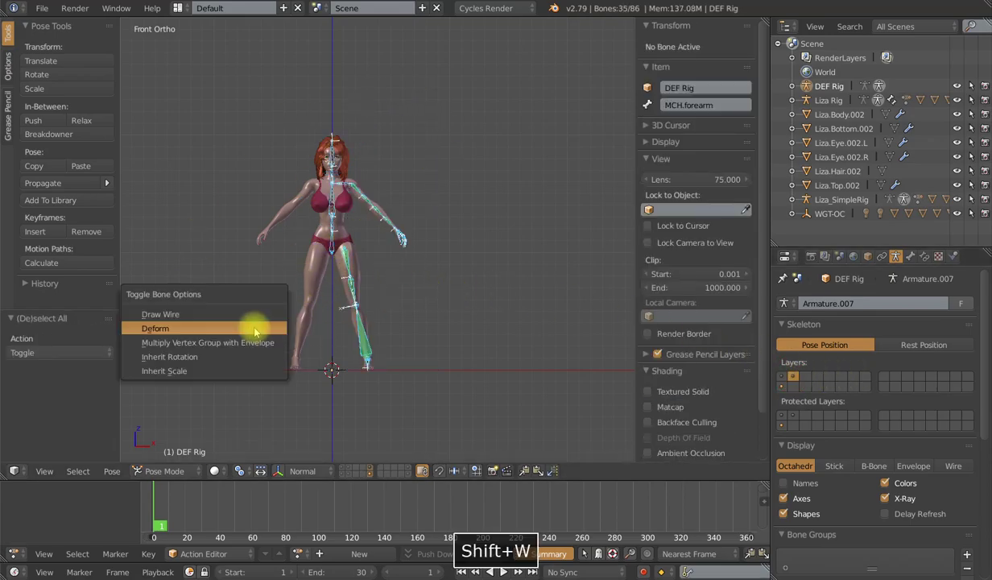
left_click(160, 324)
left_click(49, 415)
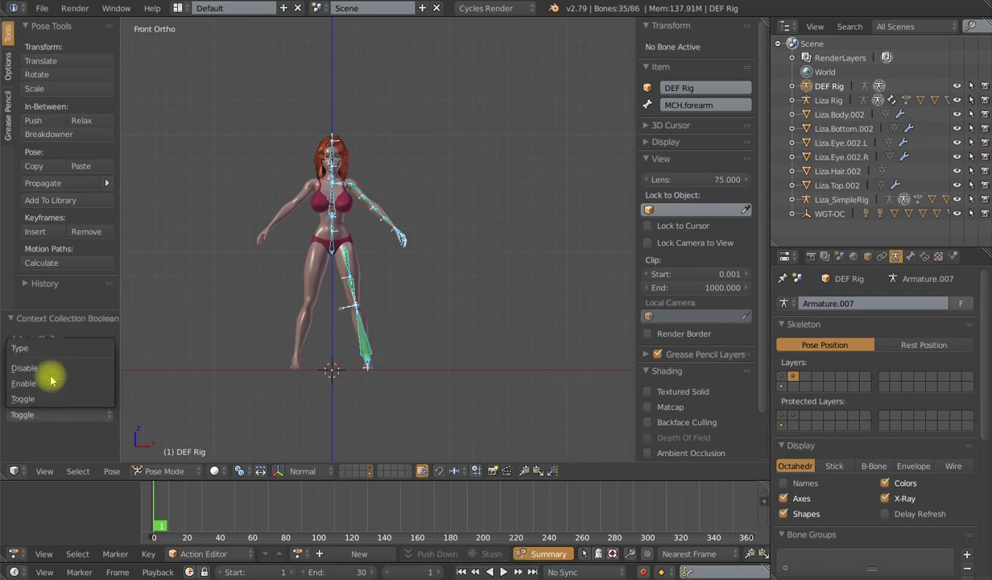
left_click(53, 385)
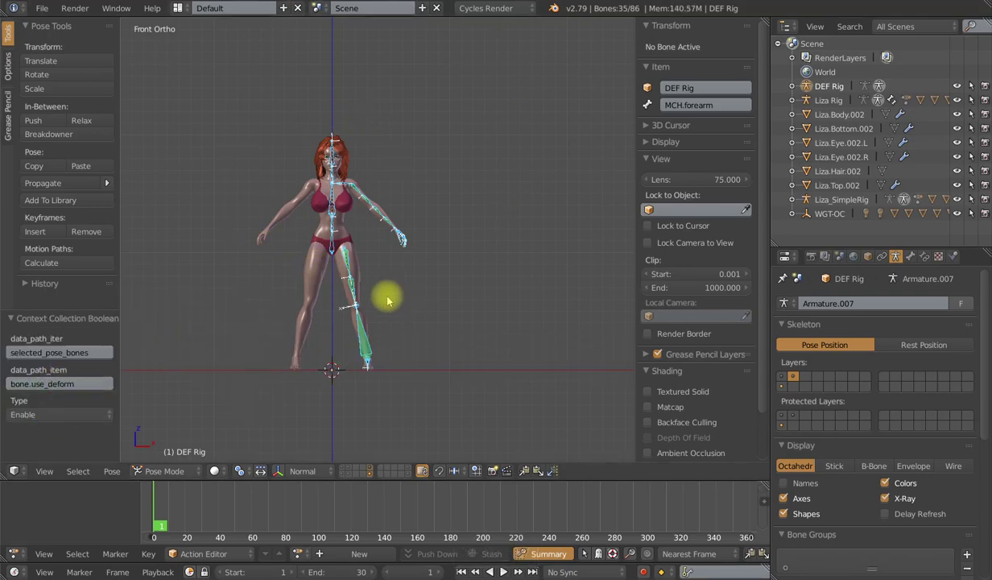
left_click(782, 376)
- Redisplay the bone layers, then lock DEF.spine.001's location, rotation and scale channels
left_click(782, 386, "shift")
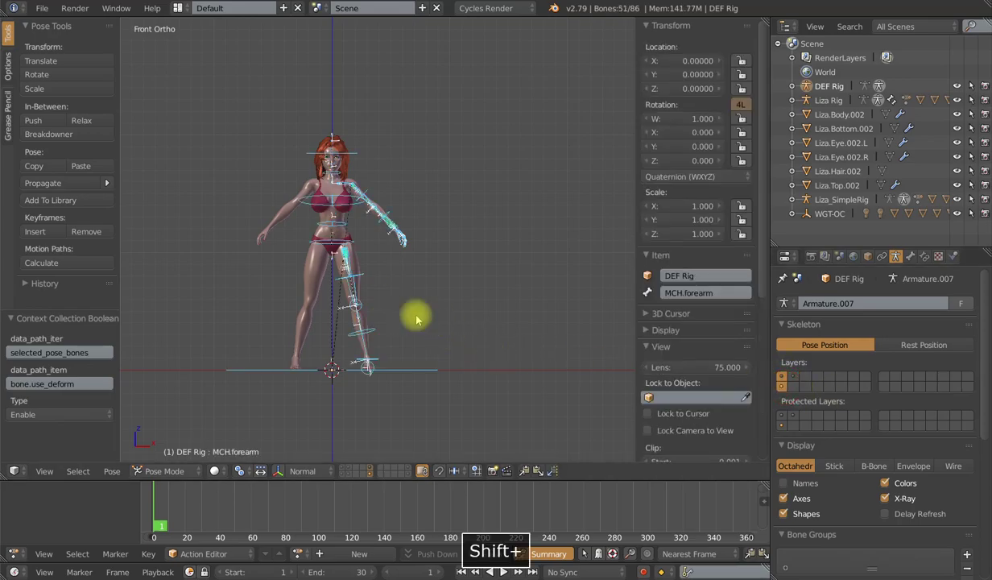
left_click(793, 376, "shift")
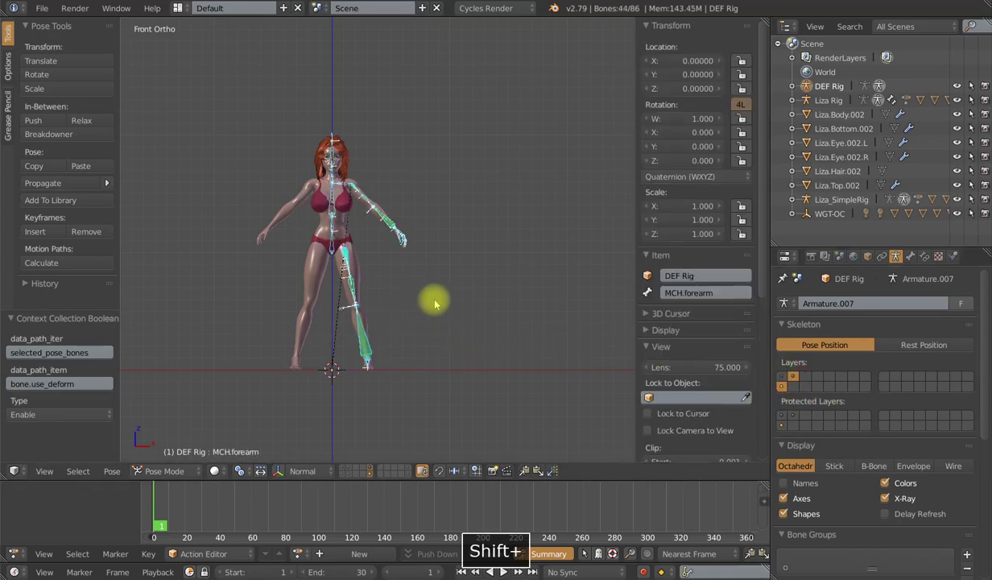
scroll(435, 302, "up", 4)
right_click(314, 277)
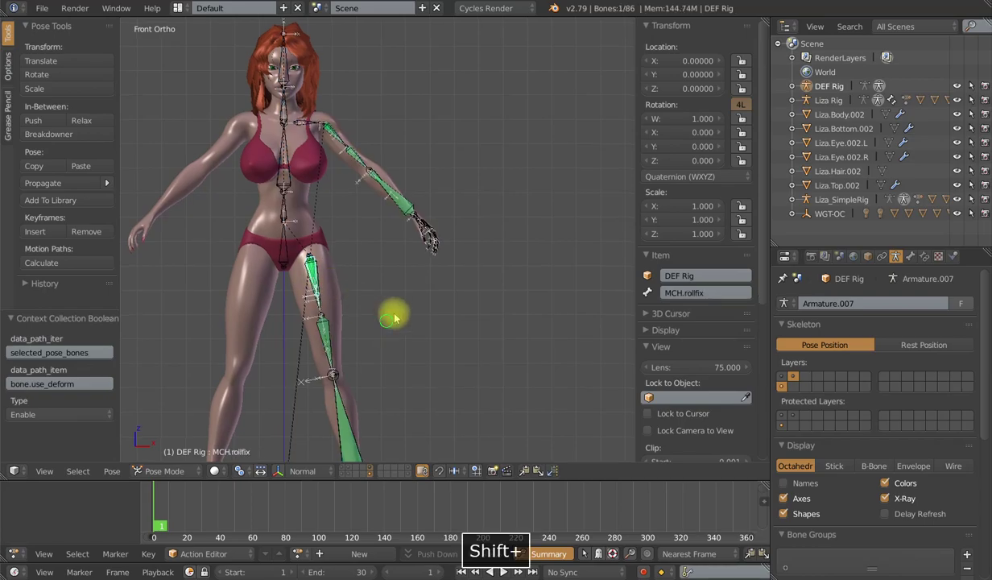
middle_click_drag(395, 319, 420, 283, "shift")
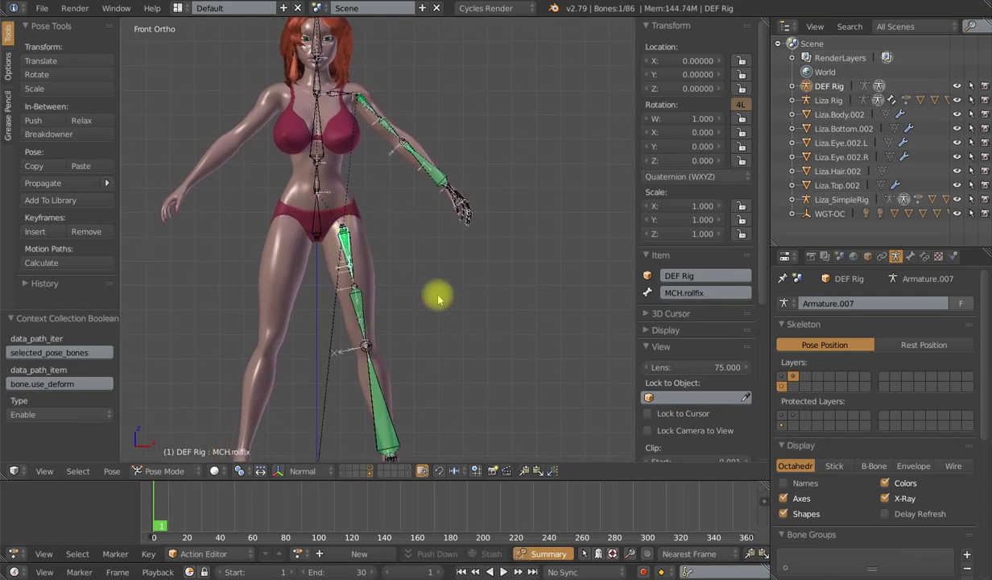
scroll(438, 300, "up", 2)
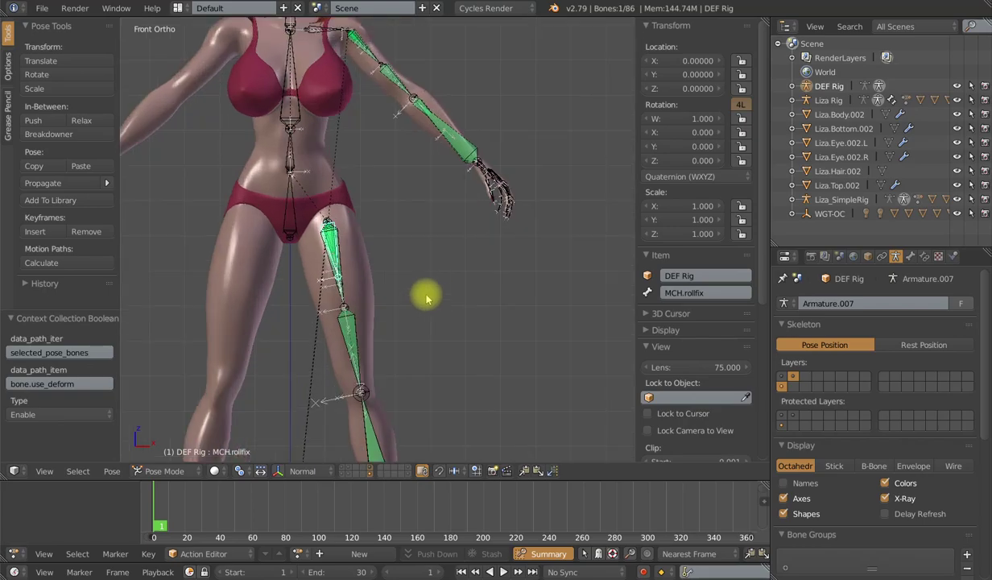
key("g")
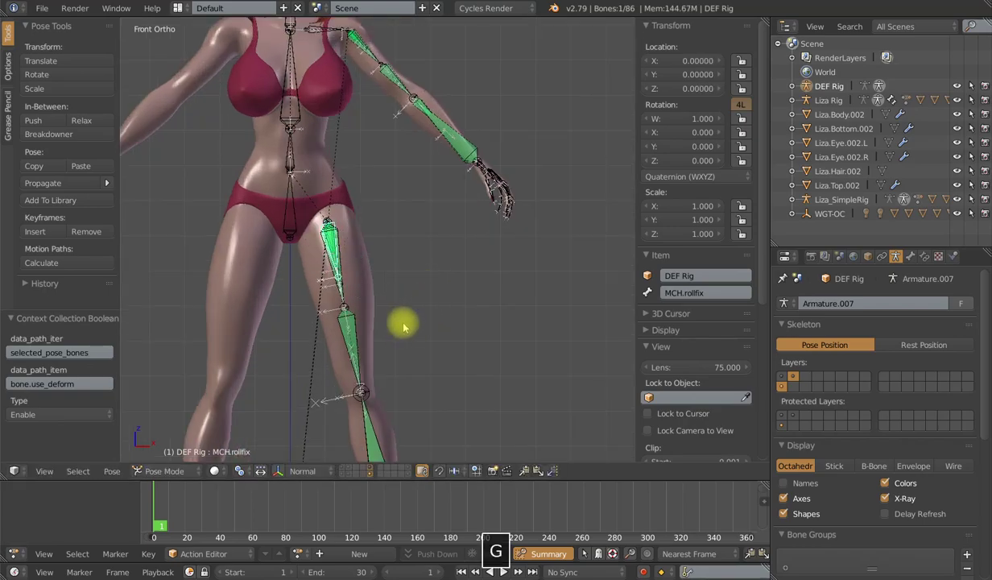
scroll(404, 326, "down", 2)
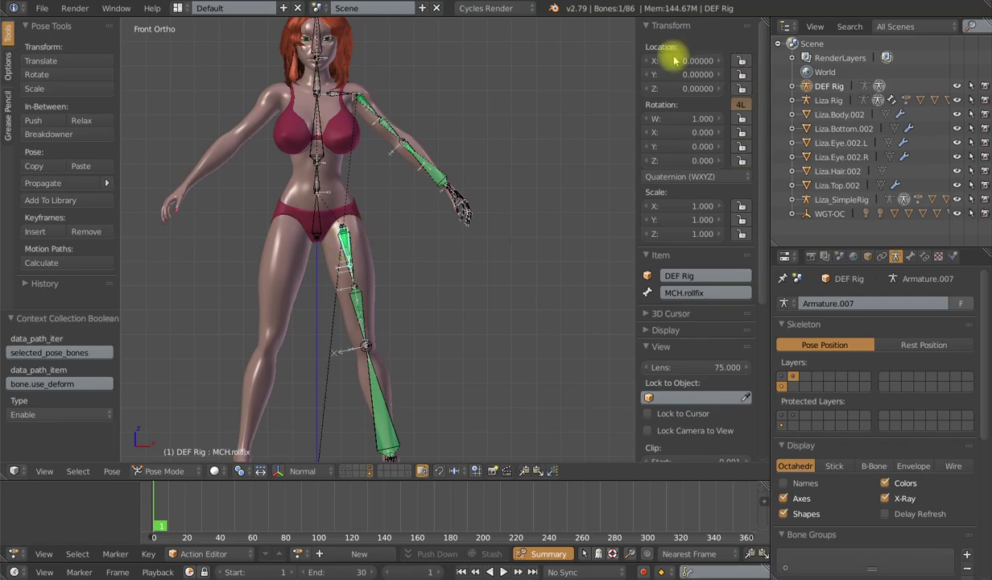
right_click(320, 210)
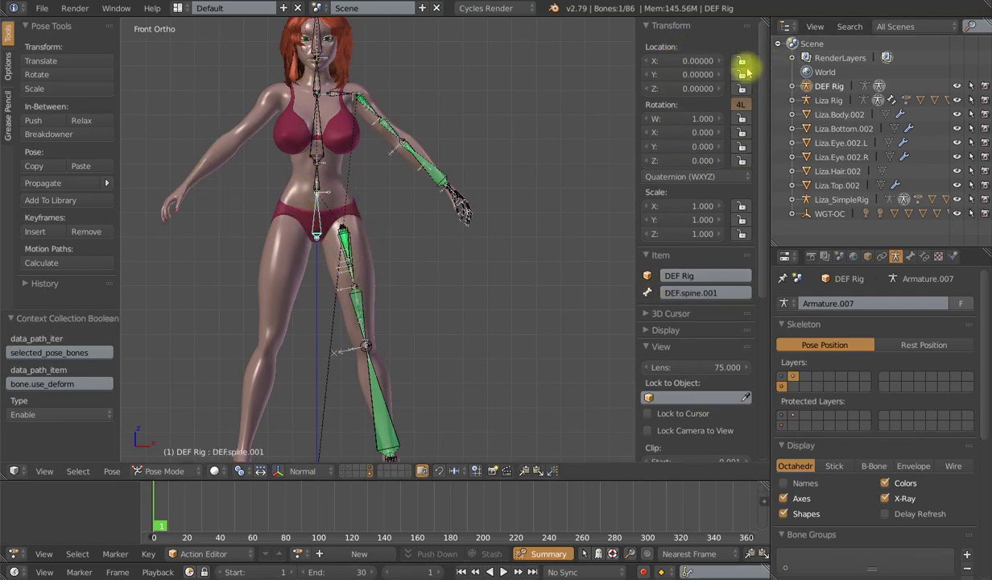
left_click_drag(741, 75, 742, 234)
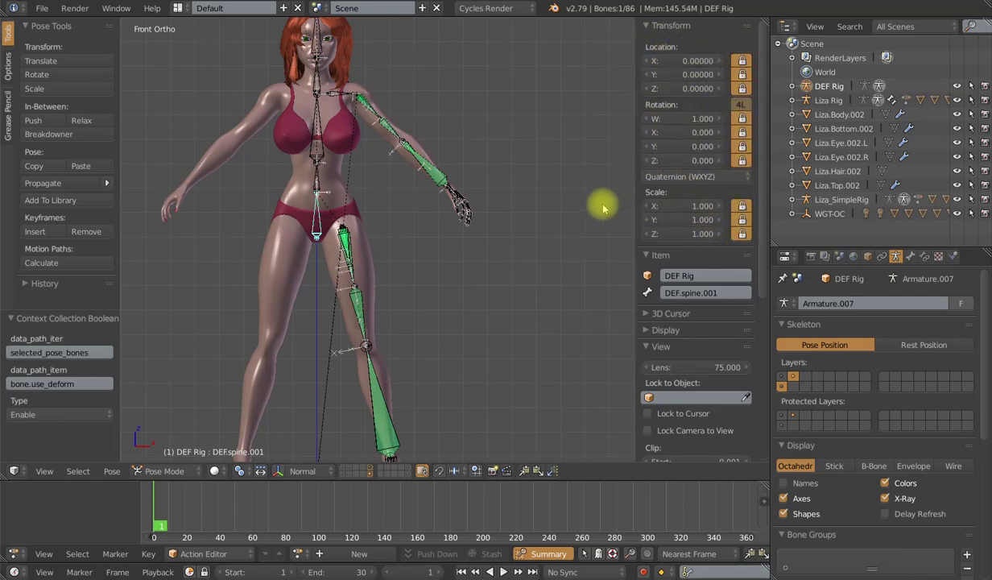
- Copy Protected Transform from the active bone onto all selected bones
key("a")
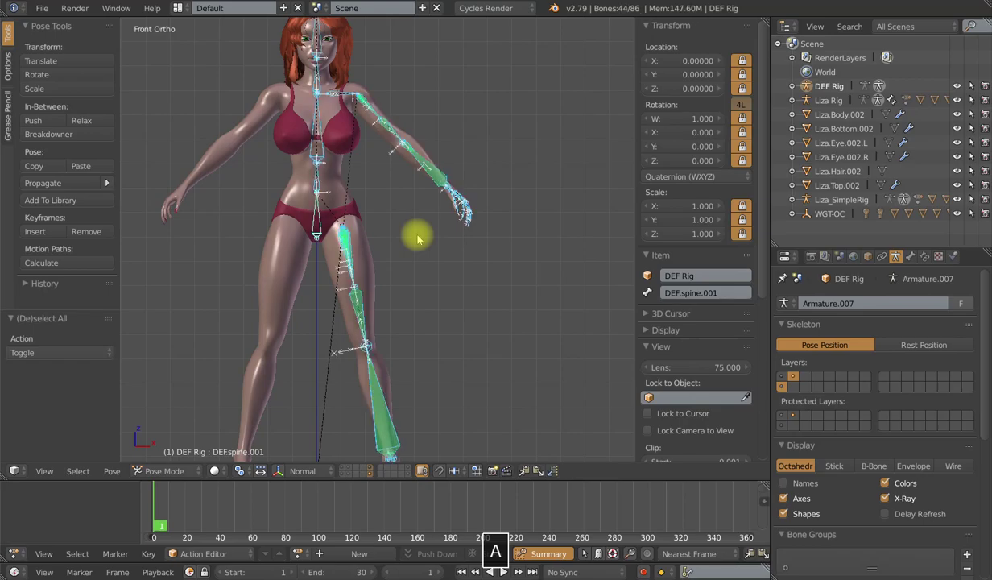
right_click(316, 210, "shift")
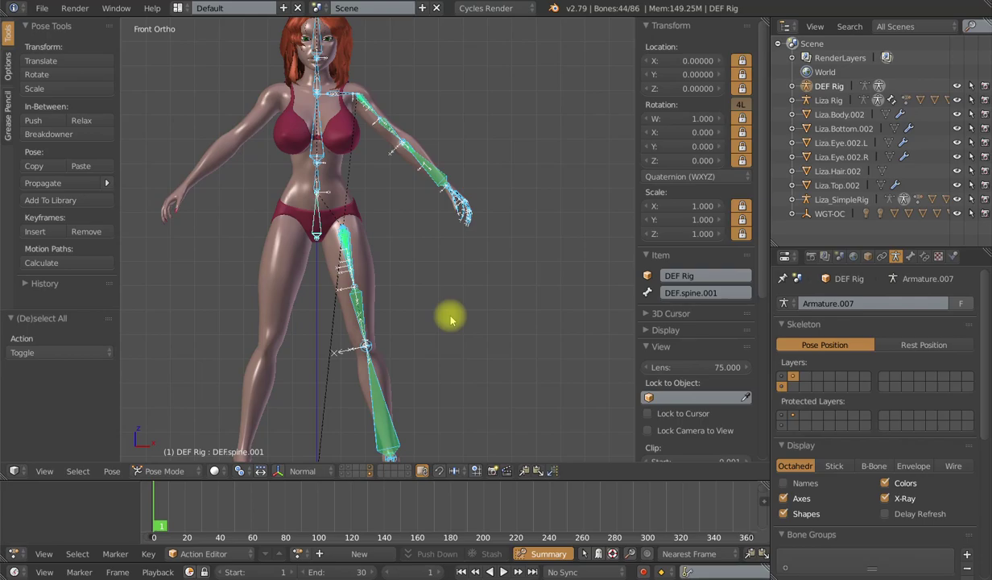
key("ctrl+c")
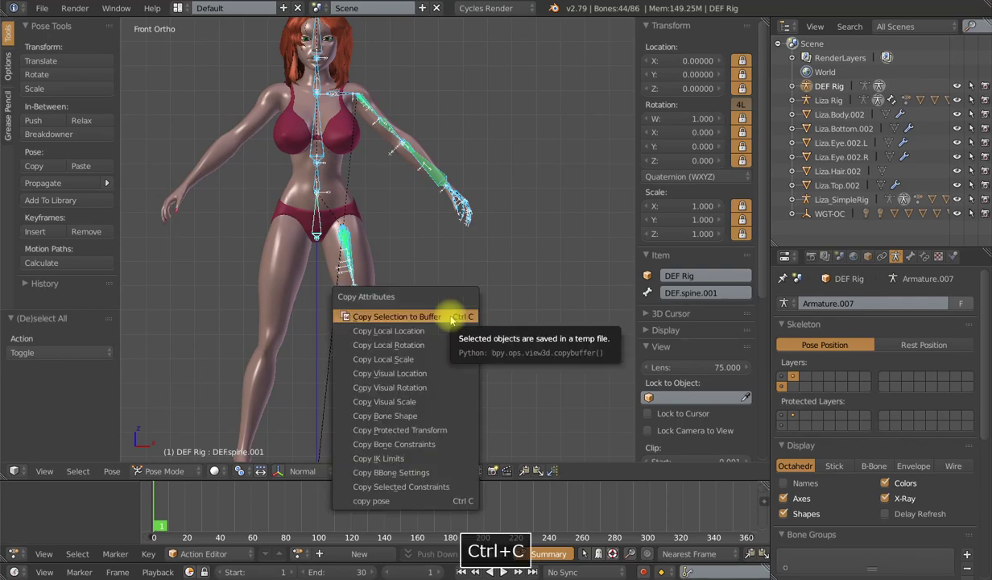
left_click(407, 429)
- Select DEF.upper_arm.002 and test-transform it to confirm the arm poses
right_click(346, 238)
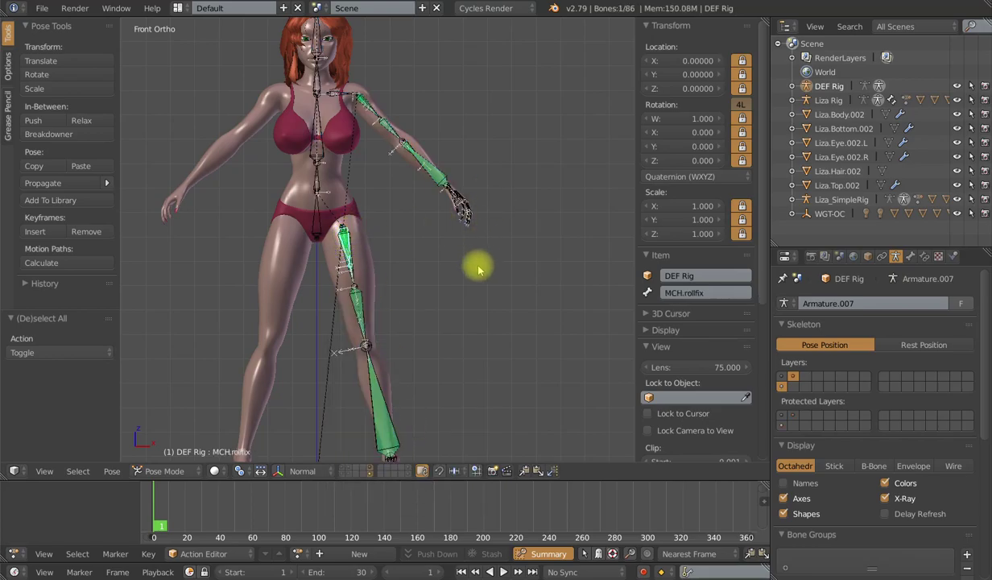
key("a")
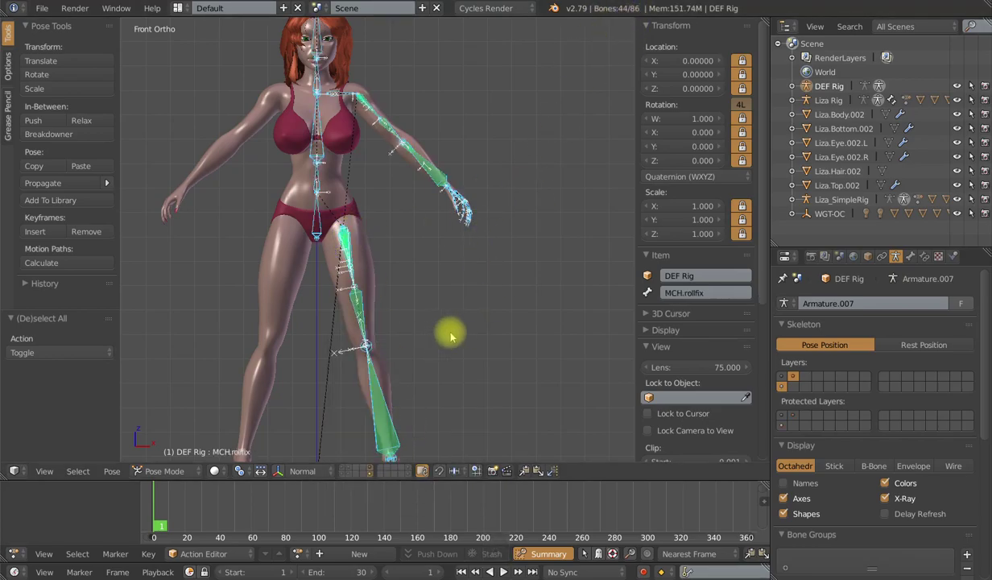
right_click(427, 161)
right_click(403, 143)
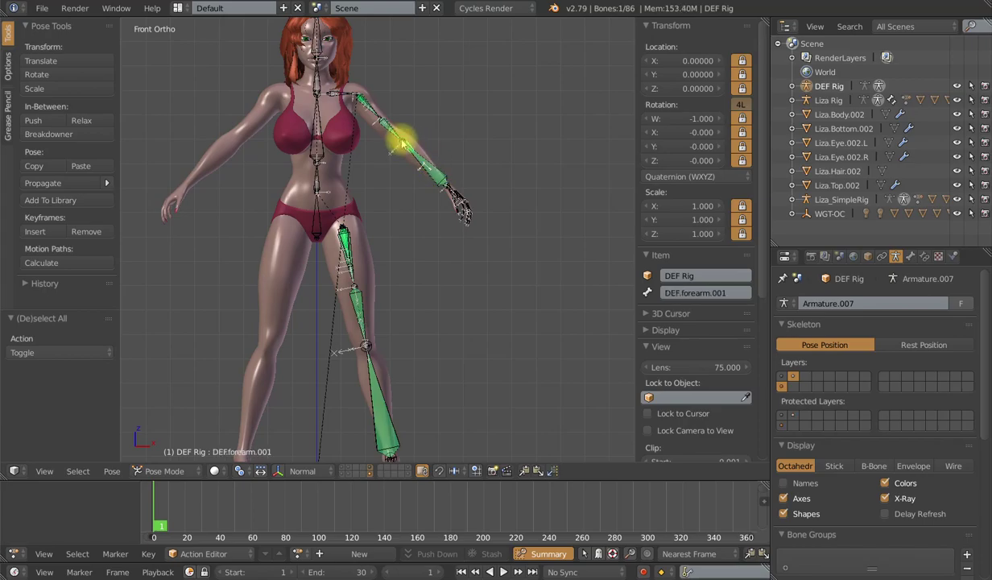
key("r")
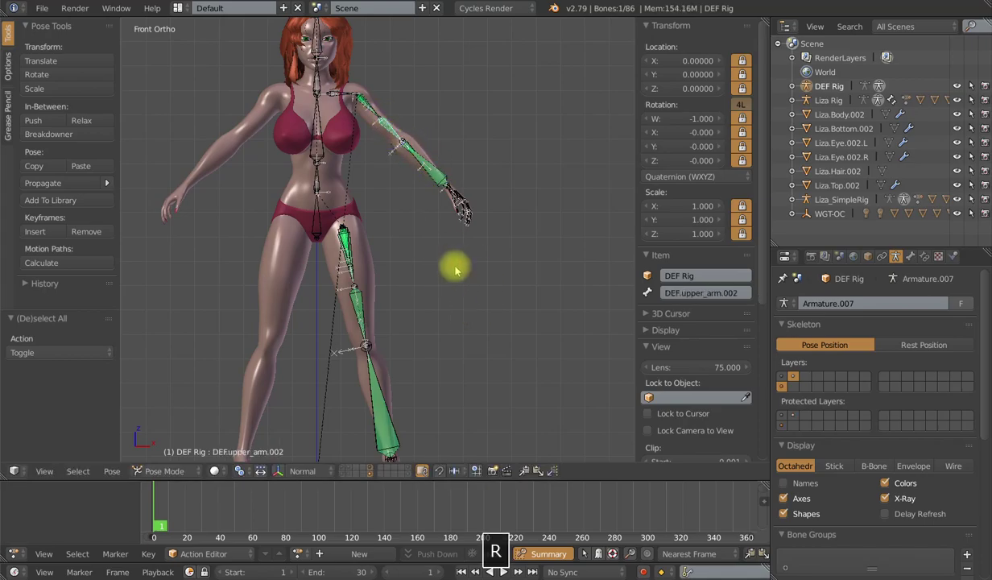
key("s")
left_click(450, 264)
scroll(421, 288, "down", 4)
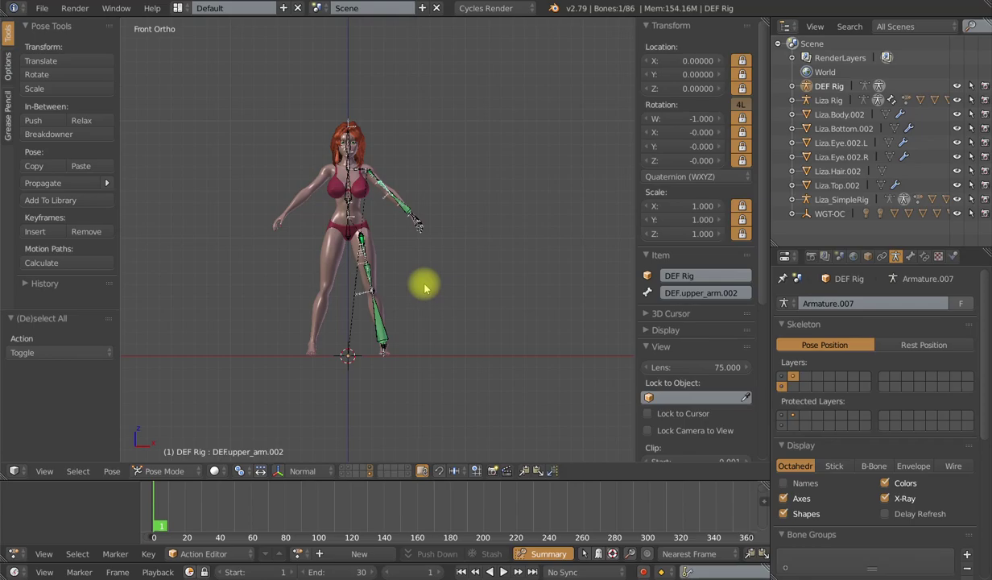
scroll(425, 288, "up", 3)
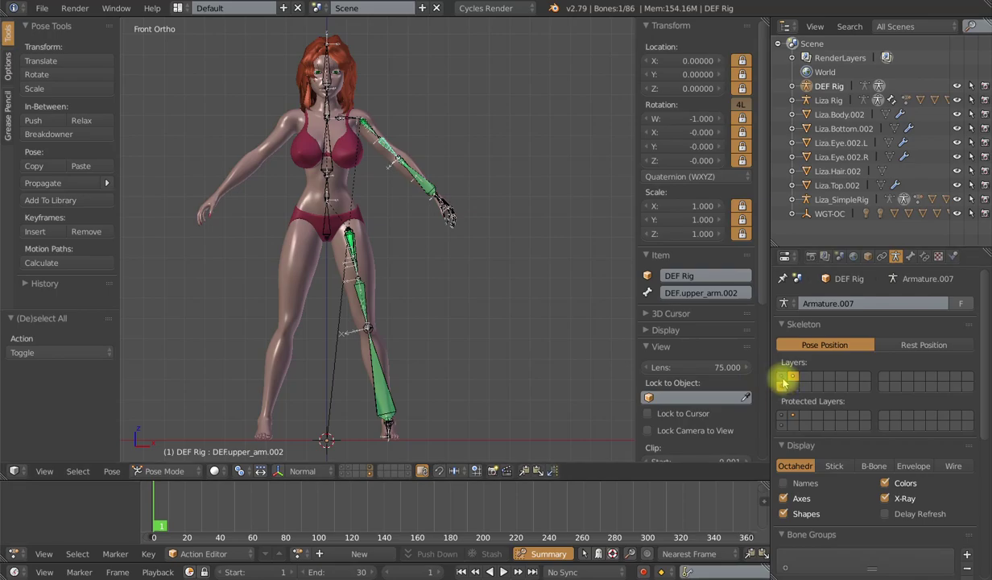
- Show two bone layers together and switch the DEF Rig into Edit Mode
left_click(783, 376)
left_click(785, 387, "shift")
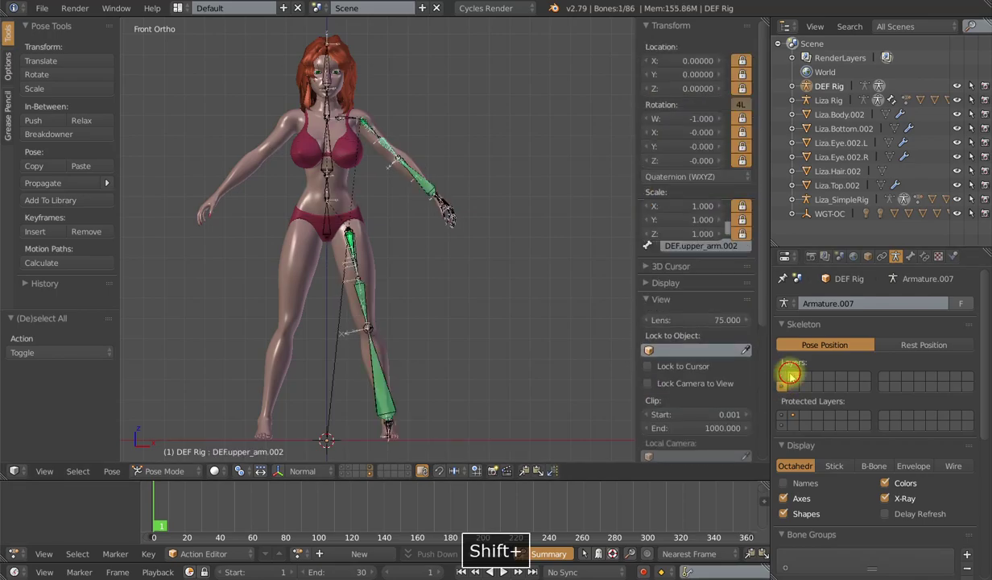
scroll(415, 327, "down", 3)
middle_click_drag(397, 333, 394, 304, "shift")
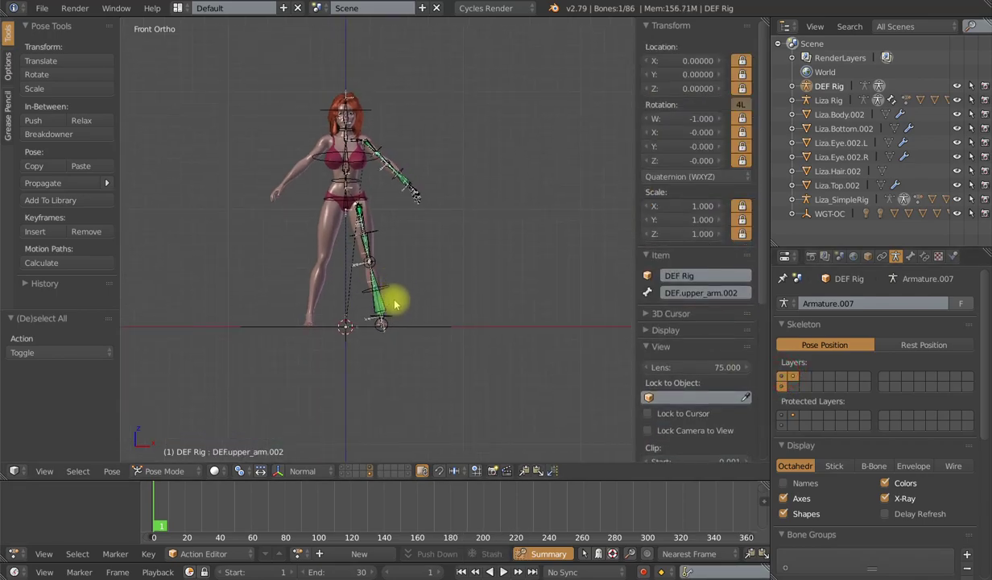
key("Page_Down")
key("End")
scroll(399, 298, "up", 2)
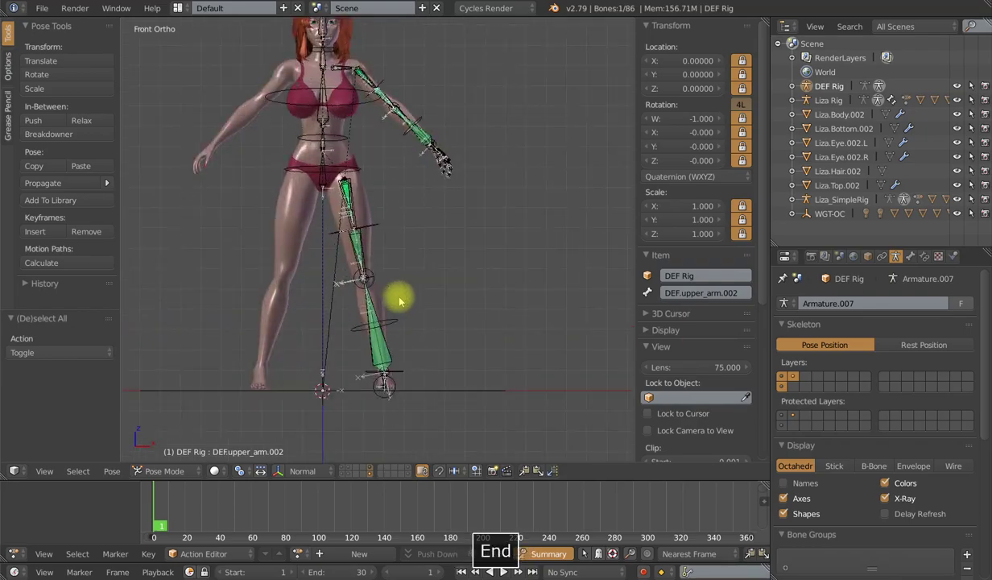
key("Tab")
middle_click_drag(399, 297, 390, 290, "shift")
scroll(391, 291, "down", 2)
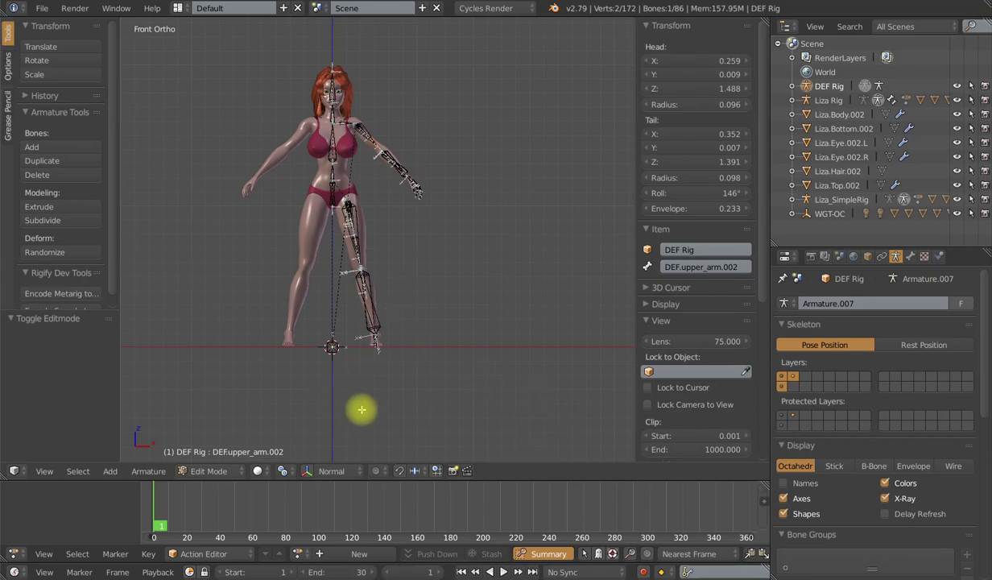
- Add another bone layer, hide the stray selected bone and clear the selection
scroll(362, 371, "up", 3)
middle_click_drag(381, 354, 420, 289, "shift")
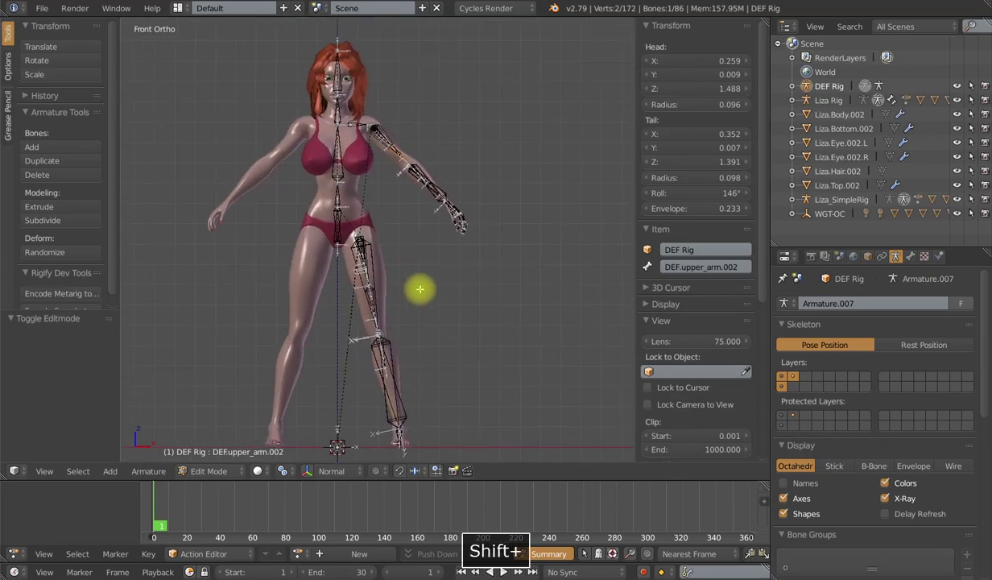
left_click(787, 385, "shift")
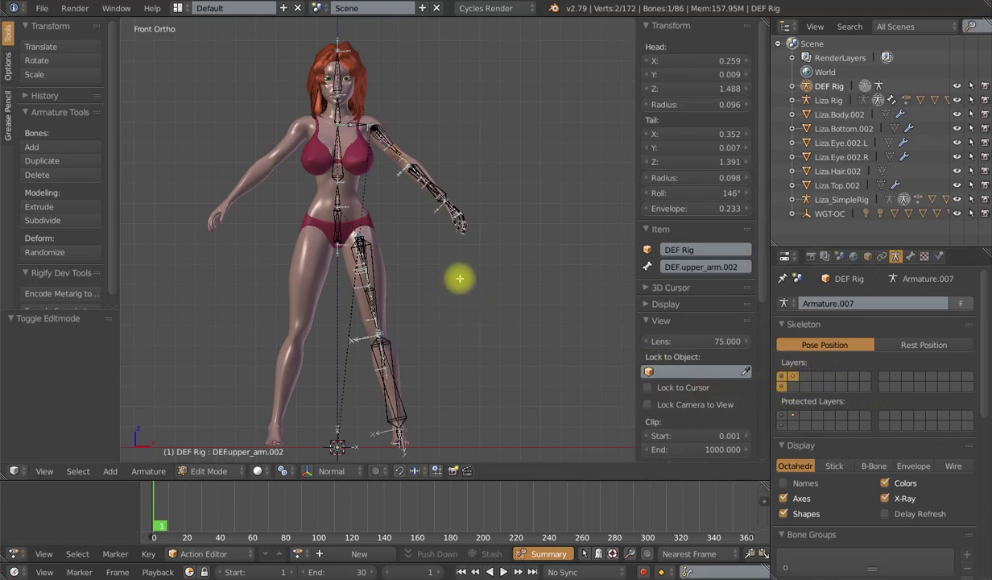
key("h")
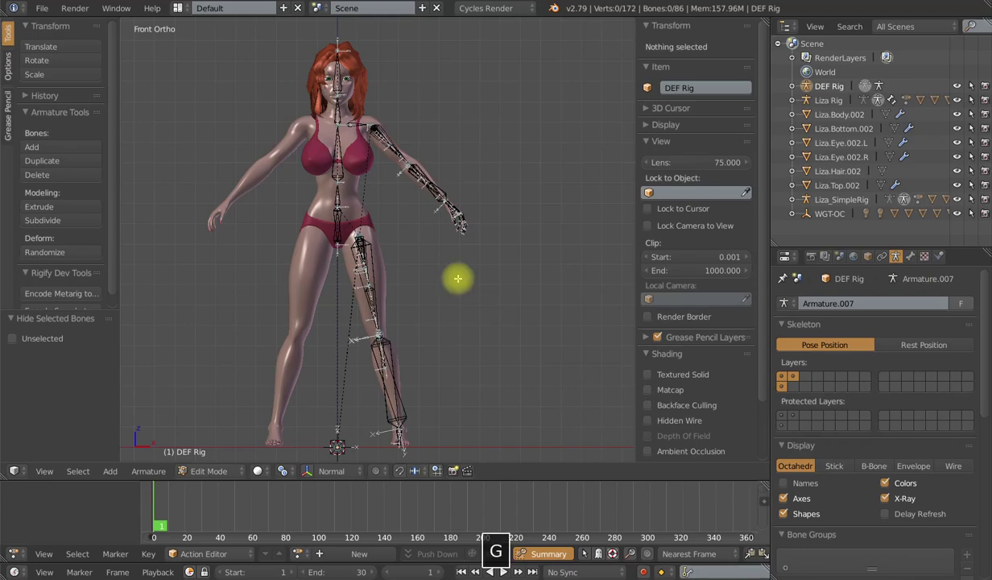
key("a")
key("a")
key("a")
key("a")
- Box-select the upper arm, forearm, hand, thigh, shin and foot bones on the character's left
key("b")
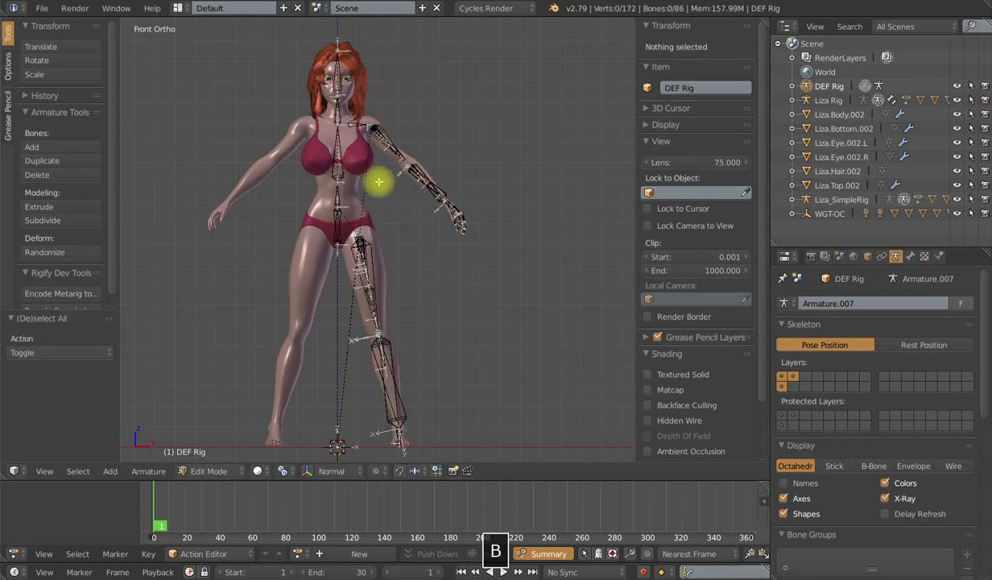
left_click_drag(363, 115, 407, 168)
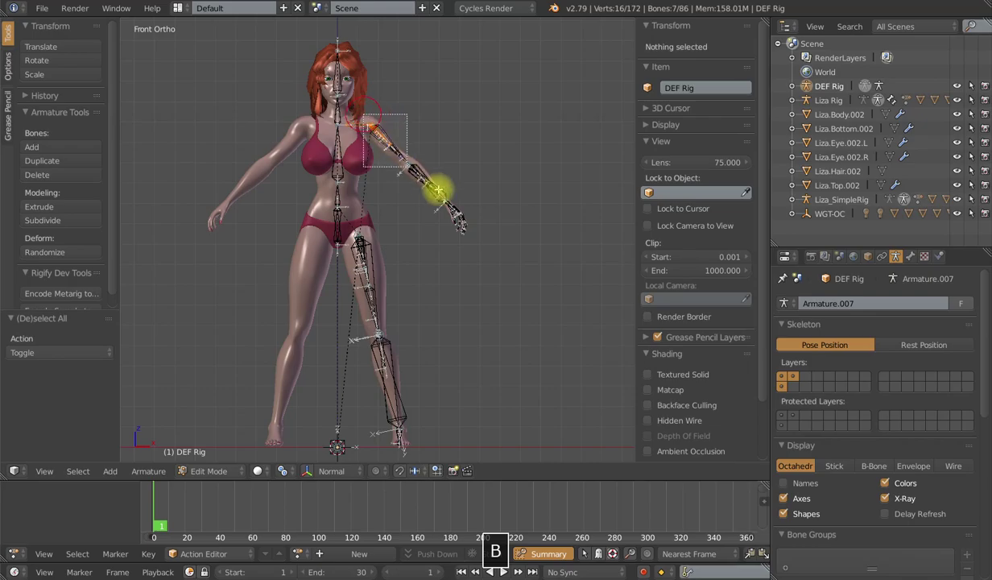
key("b")
left_click_drag(372, 121, 561, 281)
left_click(346, 223)
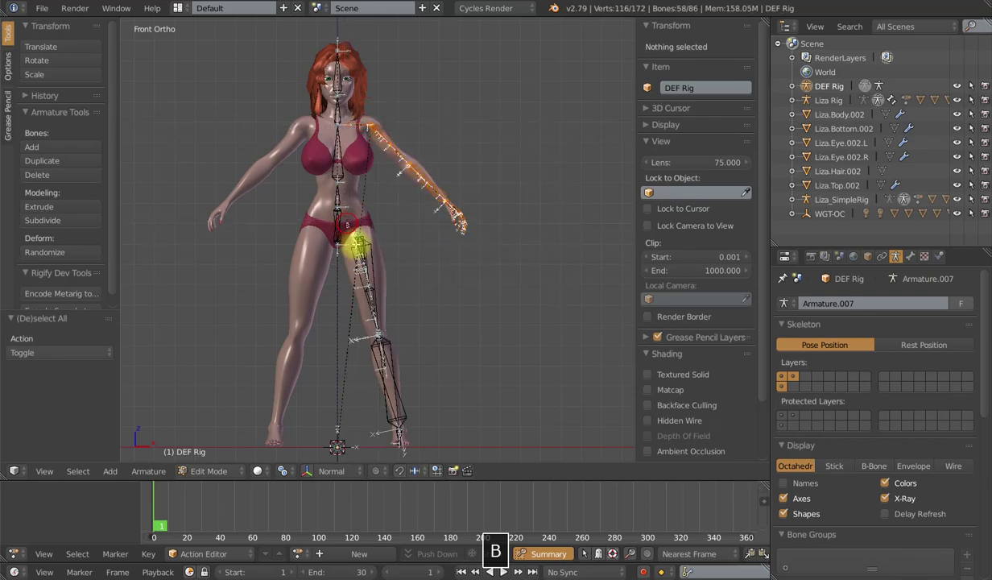
key("b")
left_click_drag(359, 276, 437, 393)
key("b")
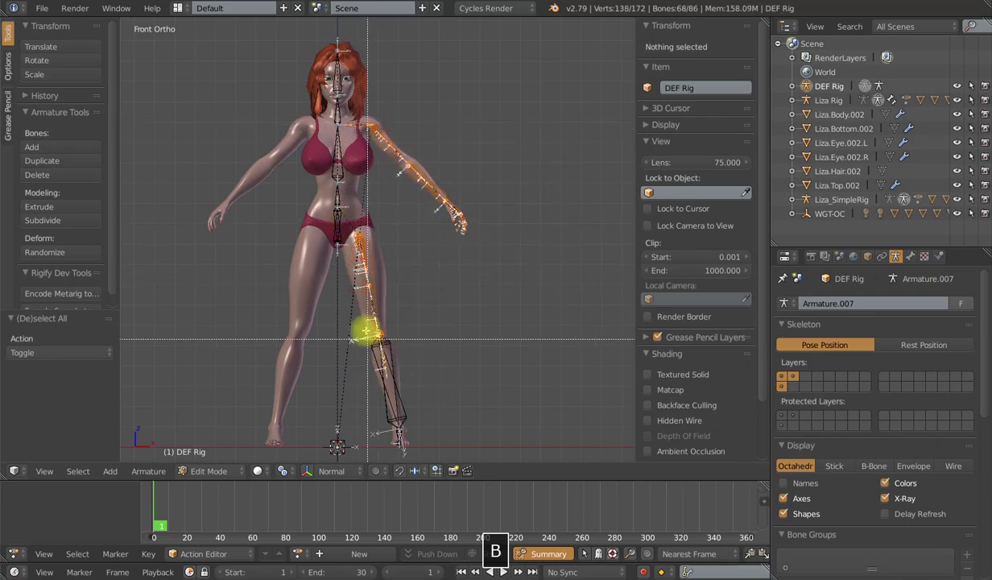
left_click_drag(365, 330, 455, 437)
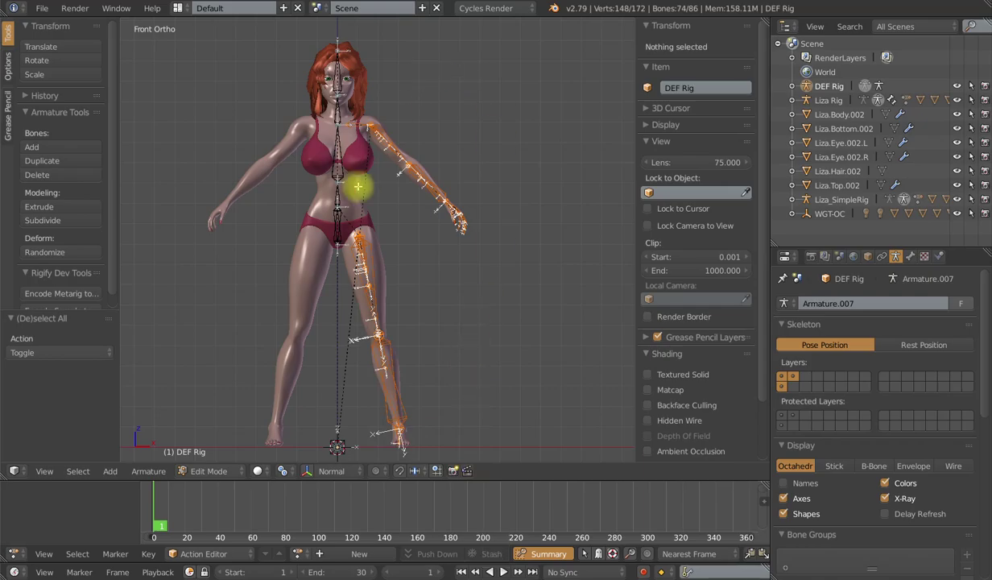
scroll(373, 338, "down", 2)
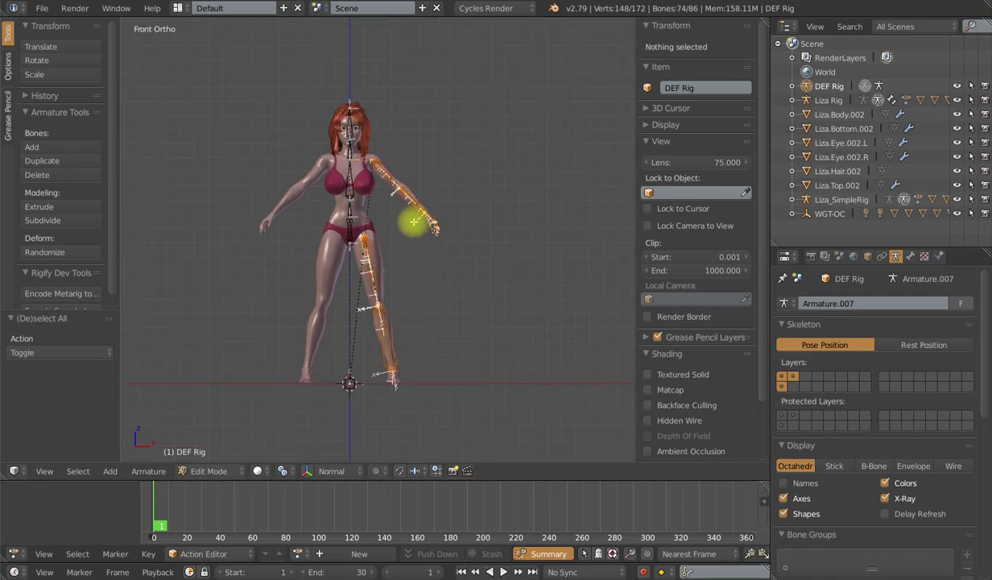
left_click(148, 471)
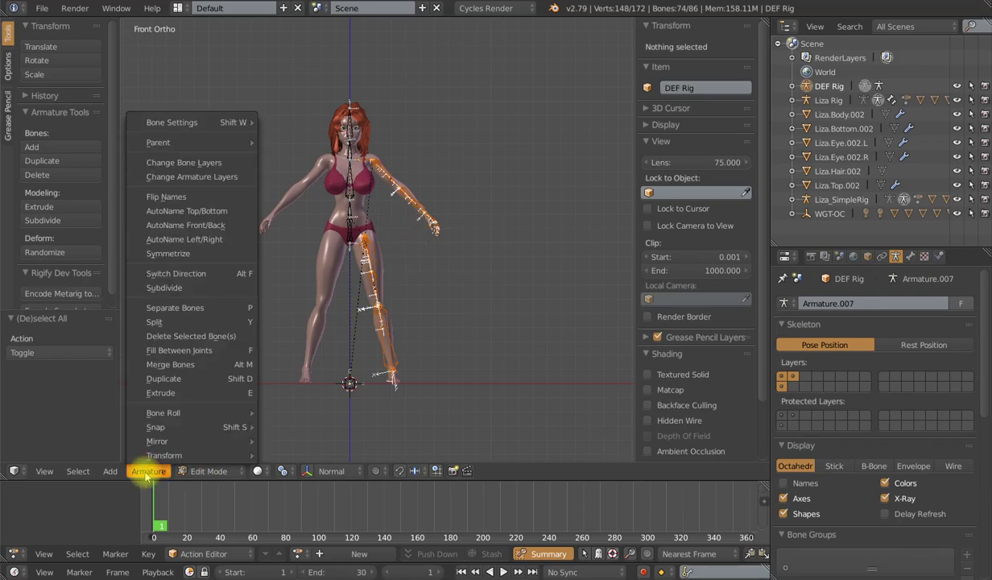
- Run AutoName Left/Right by X axis, then verify .L names like INT.upper_arm.L and upper_arm_twk.003.L
left_click(180, 239)
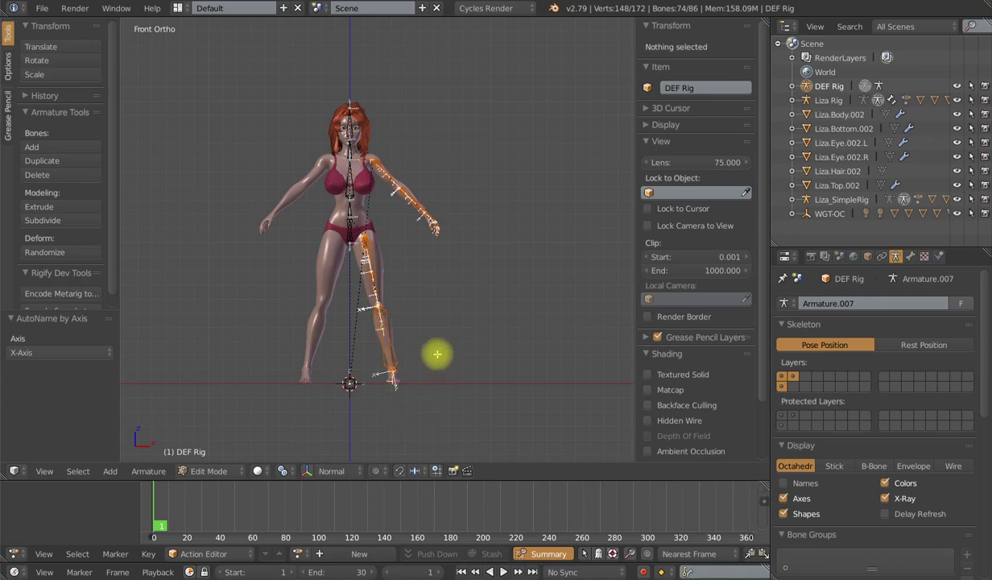
right_click(412, 199)
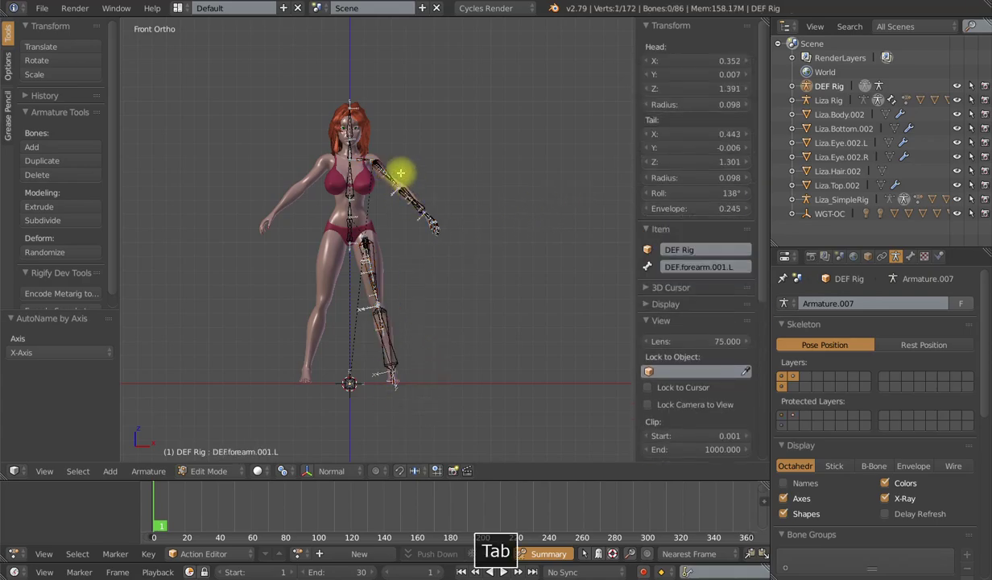
key("Tab")
right_click(399, 169)
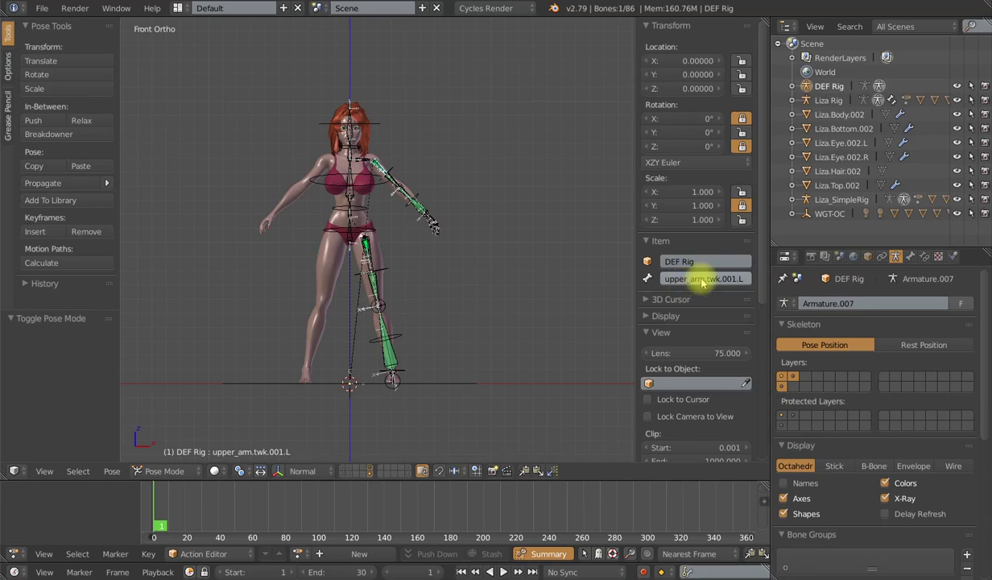
right_click(414, 207)
right_click(405, 195)
right_click(400, 187)
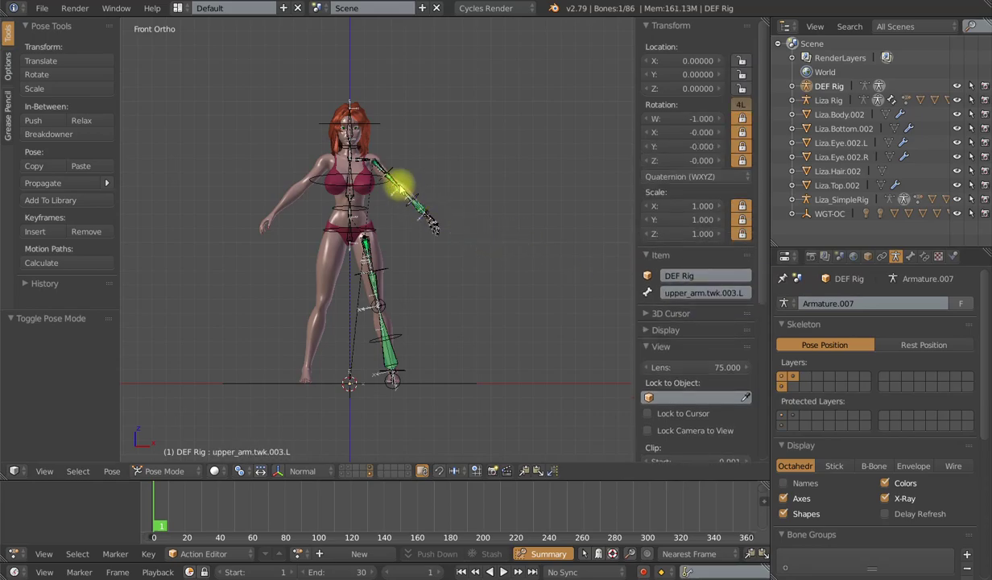
right_click(395, 166)
key("Tab")
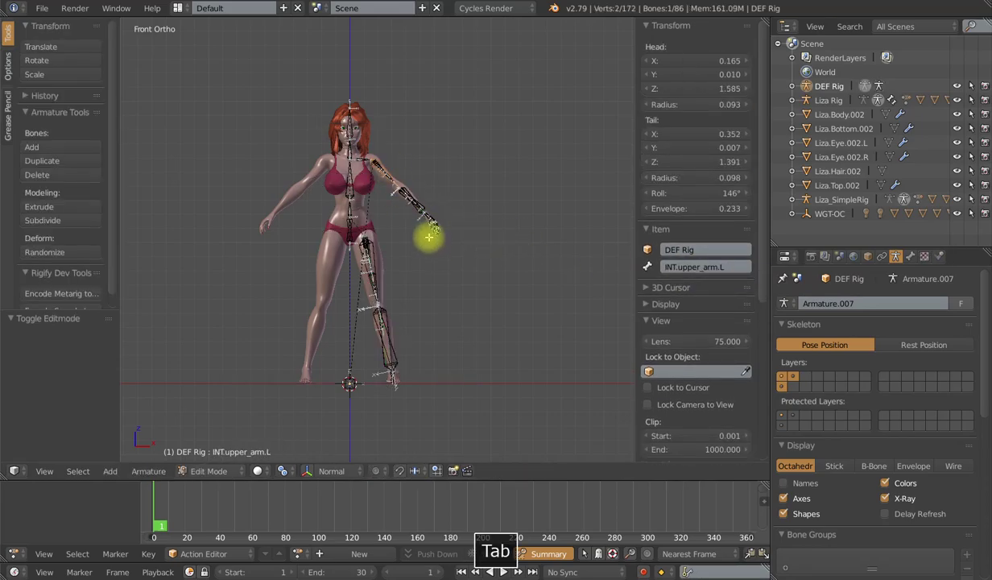
- Reselect the left arm, thigh and lower leg bones with box selections
scroll(428, 236, "up", 3)
key("a")
key("a")
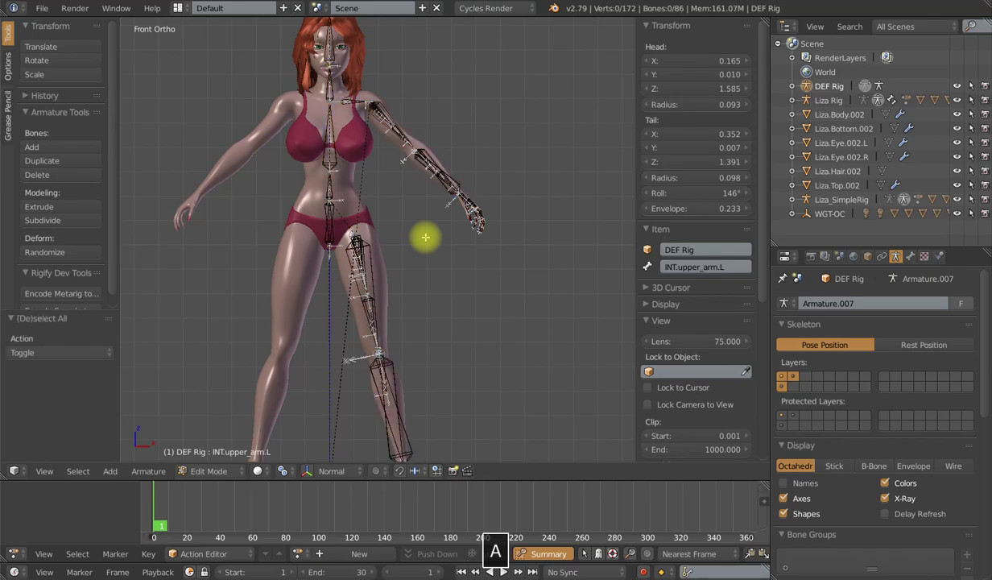
scroll(387, 153, "down", 2)
key("b")
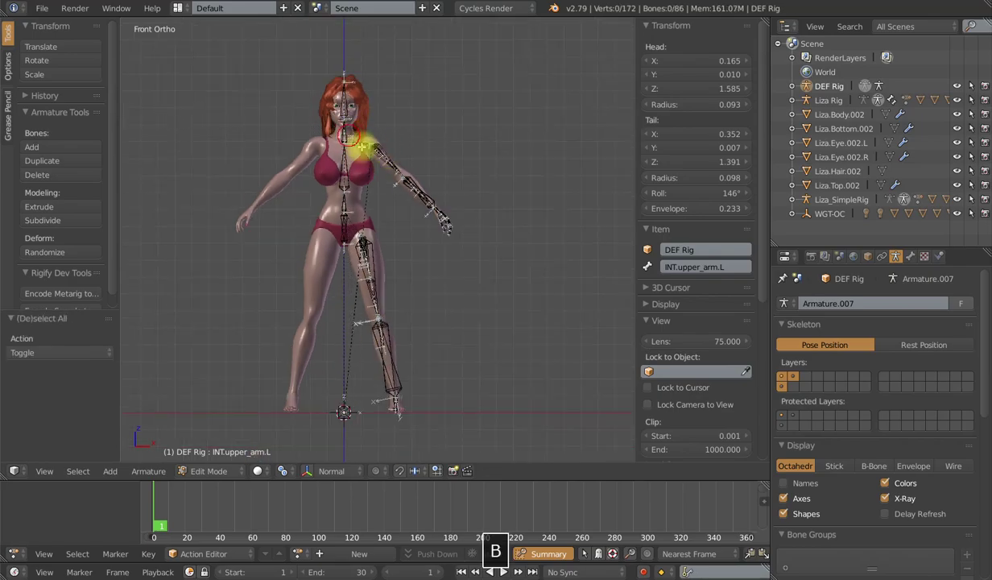
left_click_drag(371, 125, 465, 237)
key("b")
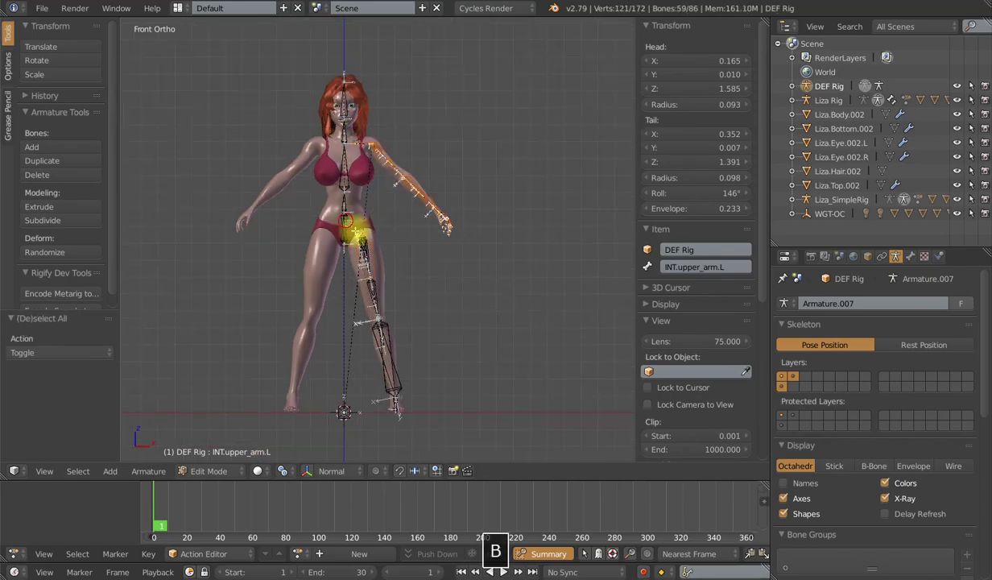
left_click_drag(344, 219, 402, 296)
key("b")
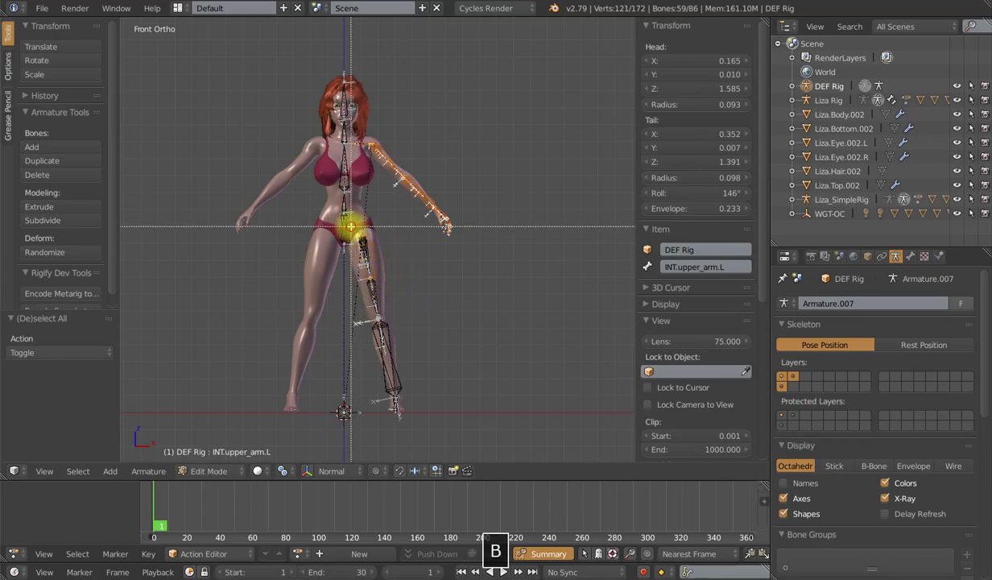
left_click_drag(353, 262, 416, 322)
key("b")
left_click_drag(351, 299, 450, 406)
scroll(448, 404, "down", 2)
scroll(449, 404, "up", 2)
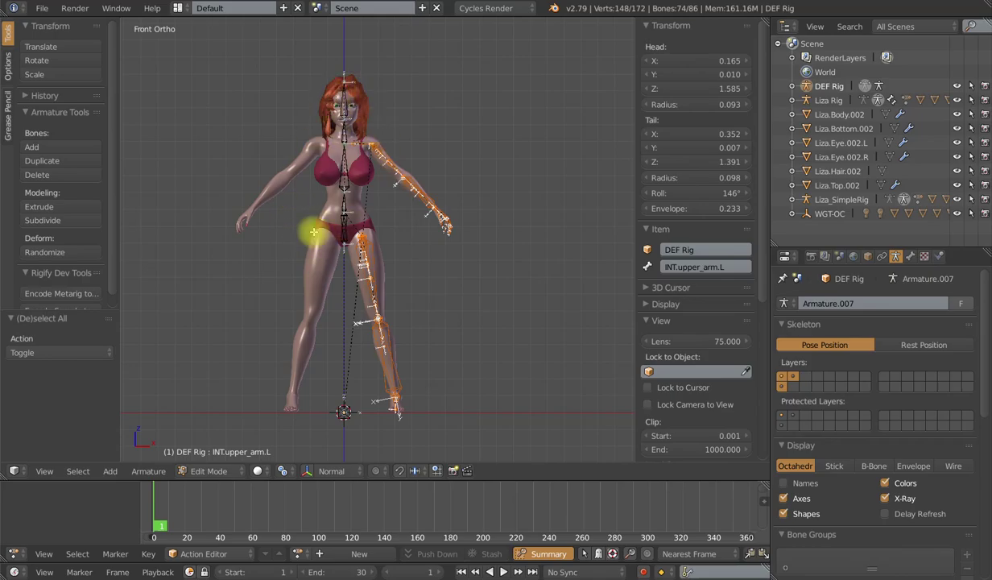
scroll(416, 270, "down", 2)
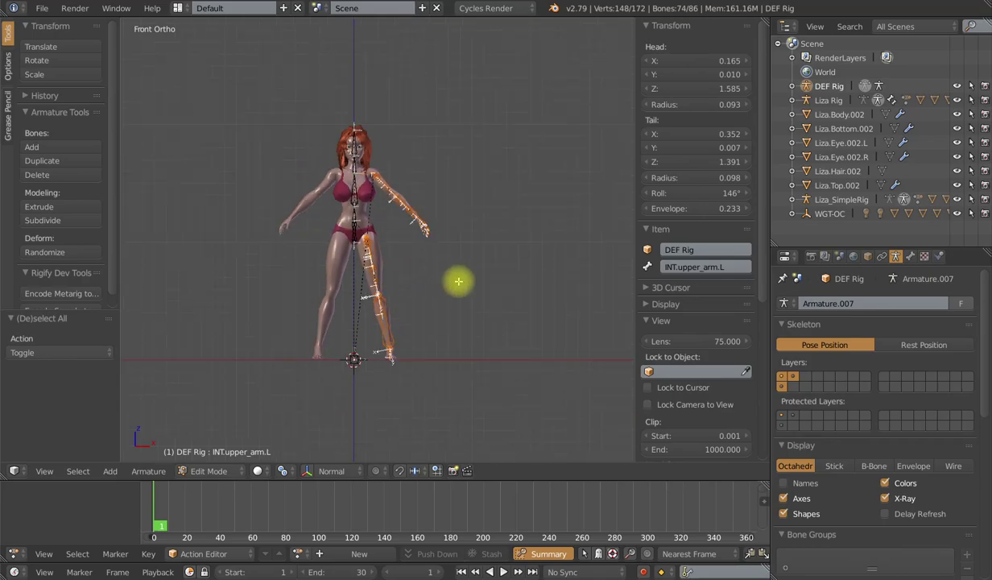
- Symmetrize the selected bones from -X to +X and switch to Pose Mode
left_click(146, 471)
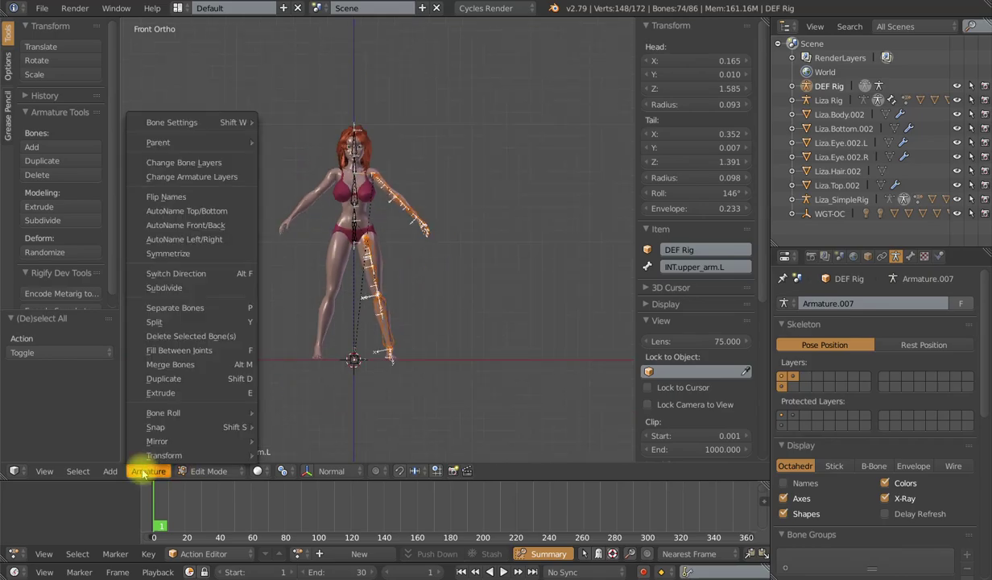
left_click(167, 254)
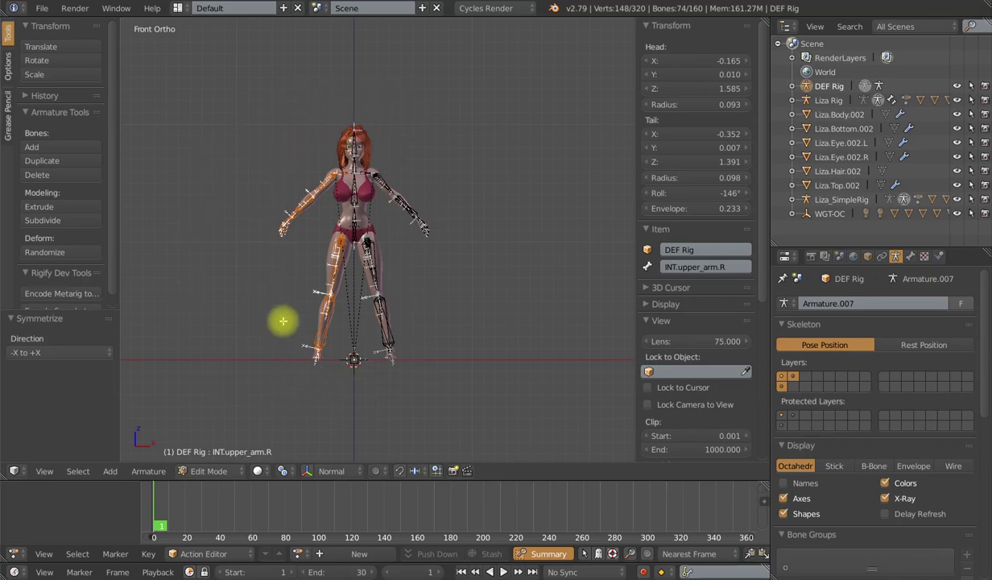
key("Tab")
- Test-rotate INT.upper_arm.R and INT.forearm.R, cancelling each rotation
middle_click_drag(394, 269, 409, 270, "shift")
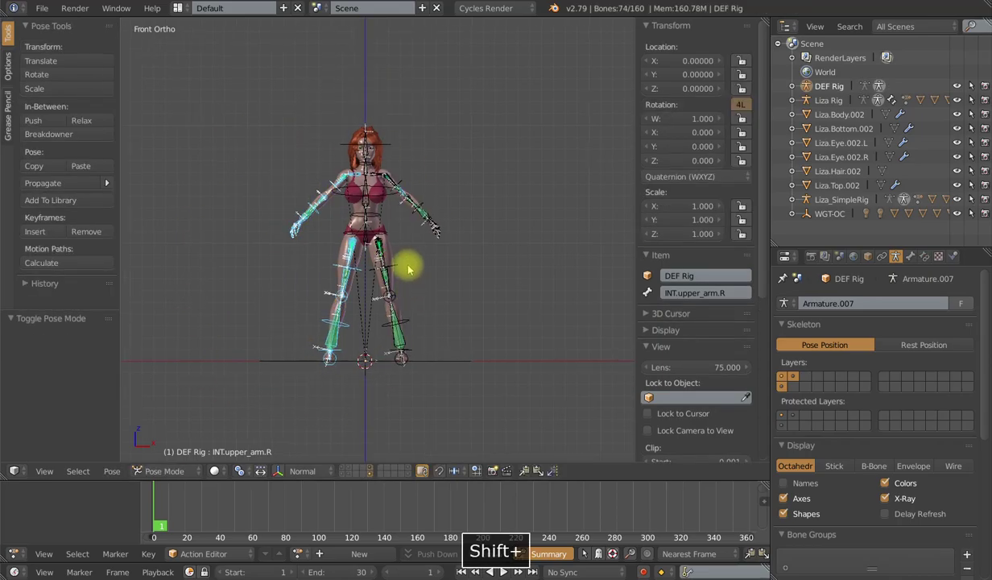
scroll(409, 270, "up", 3)
right_click(299, 138)
key("r")
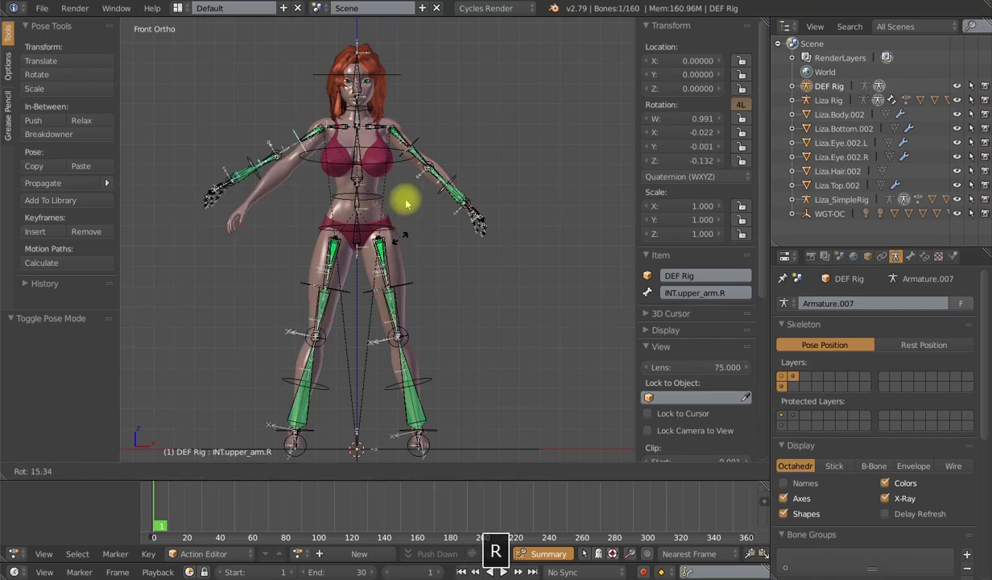
key("Escape")
right_click(277, 187)
key("r")
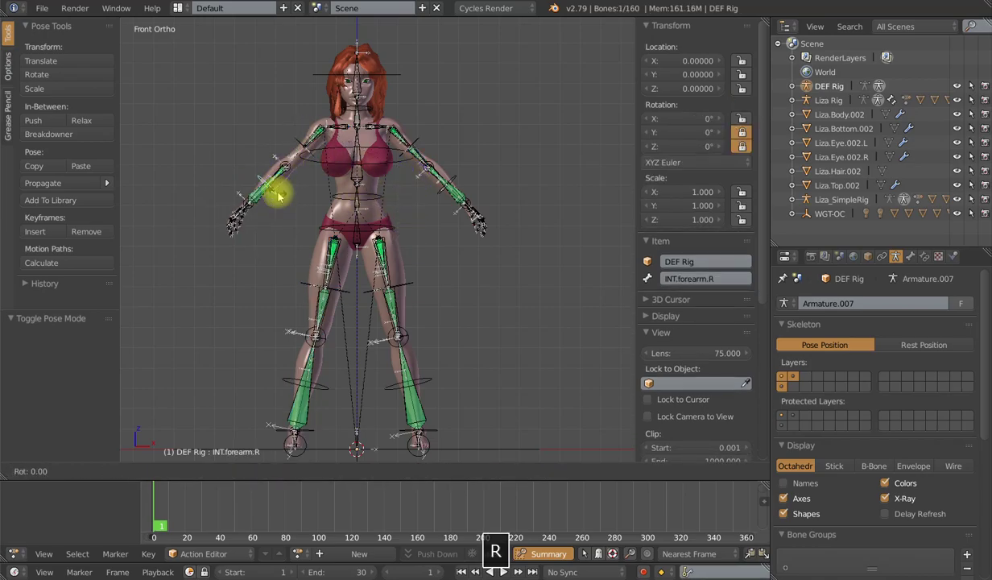
key("Escape")
- Test-rotate INT.thigh.R with a cancelled rotation and recenter the view on the character
right_click(313, 290)
key("r")
key("r")
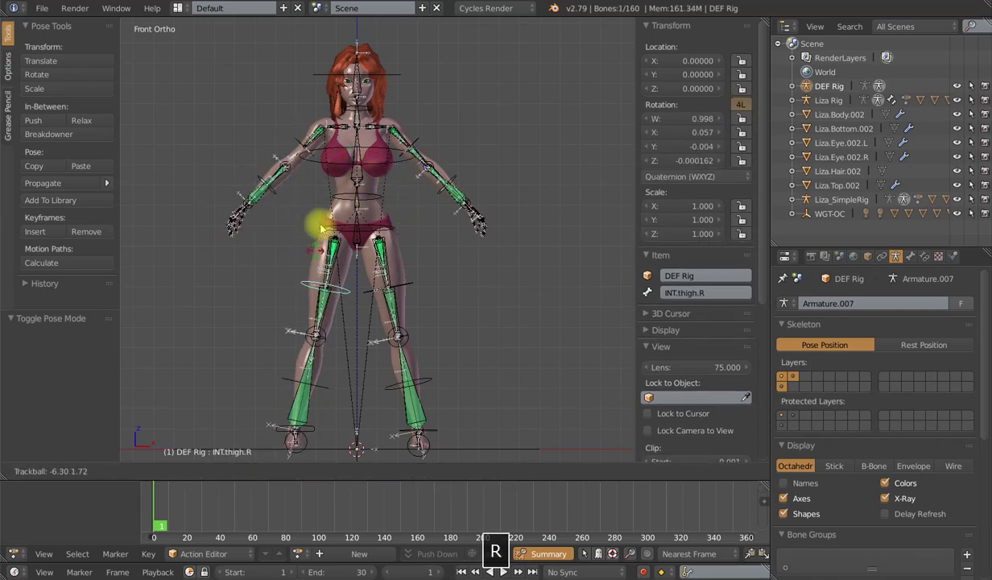
key("Escape")
scroll(330, 314, "down", 3)
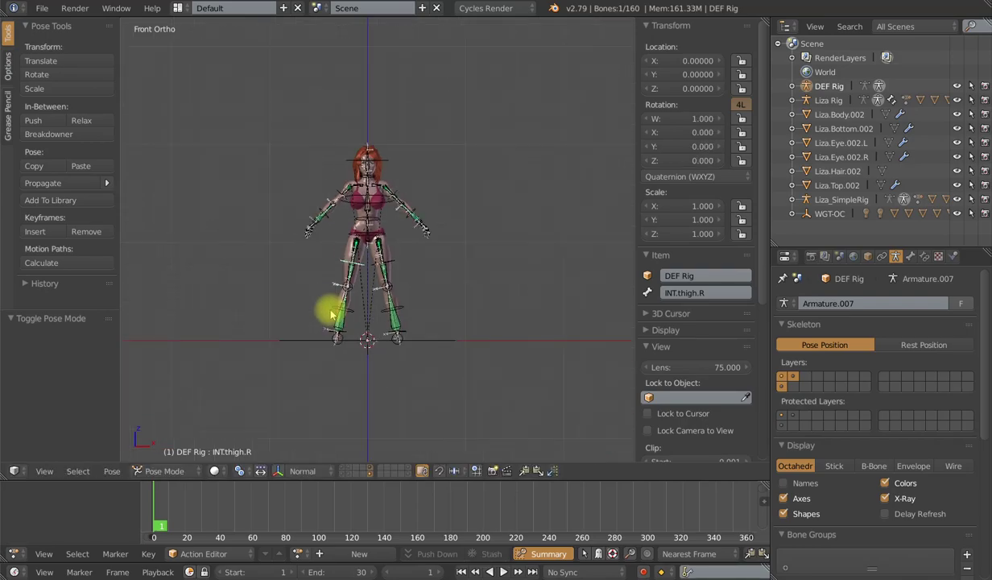
key("End")
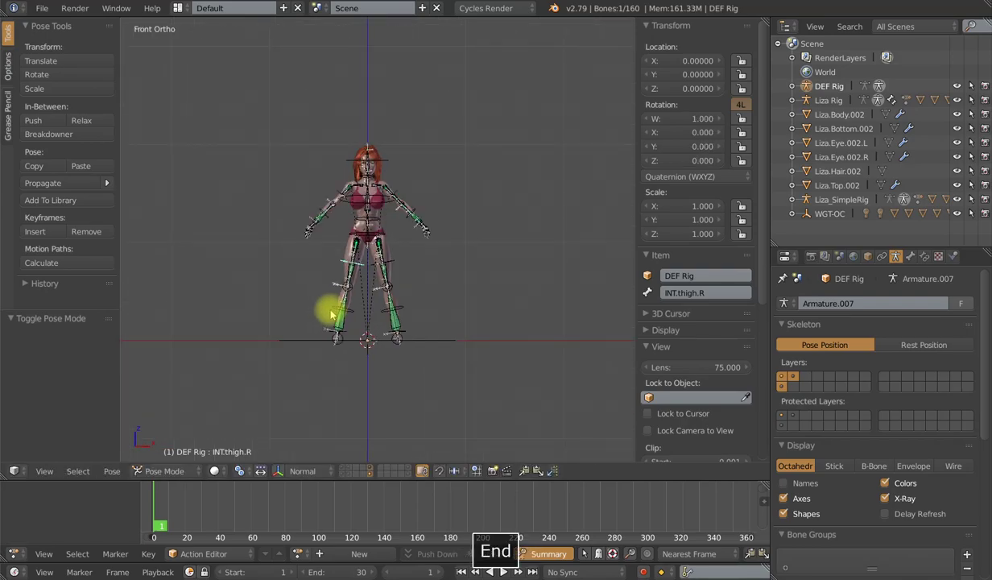
scroll(414, 206, "up", 3)
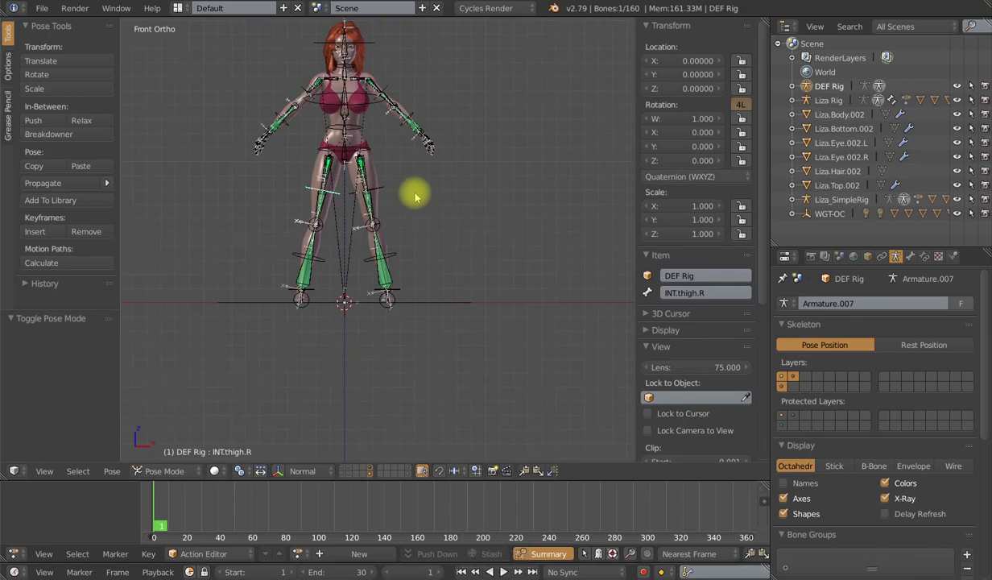
middle_click_drag(414, 206, 439, 266, "shift")
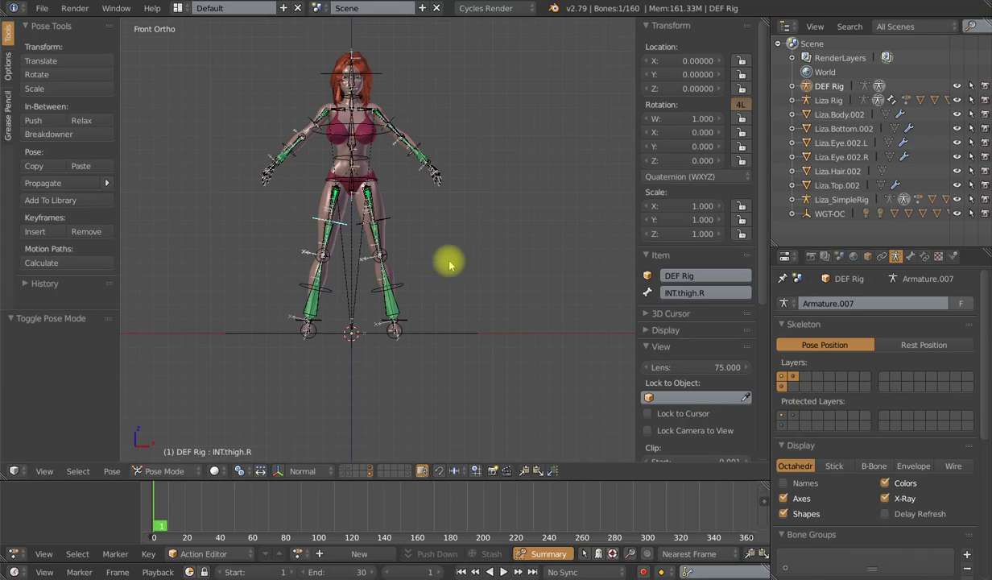
- Turn on bone layers 1 and 2 together so the full rig is visible
left_click(793, 376)
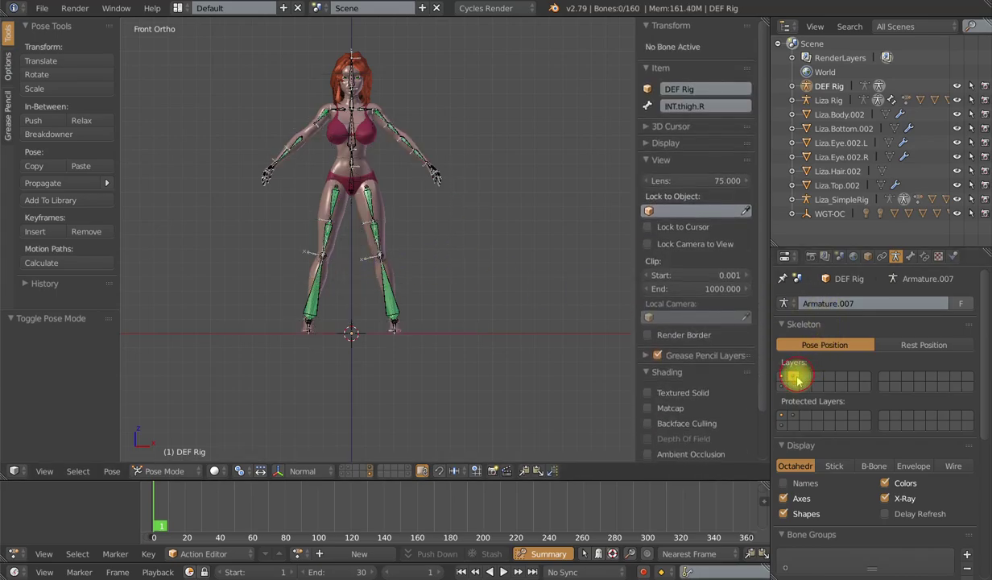
left_click(781, 386, "shift")
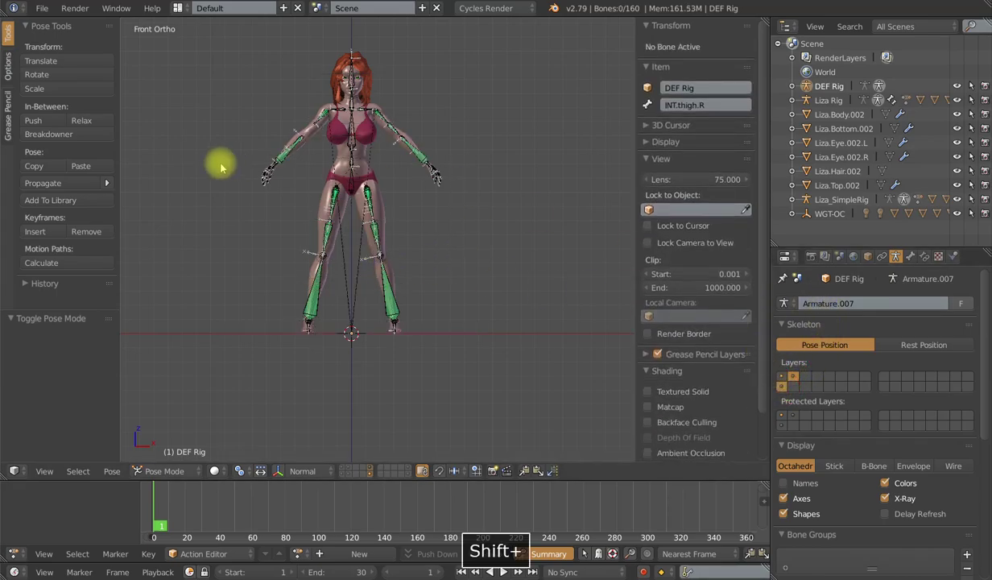
right_click(411, 145)
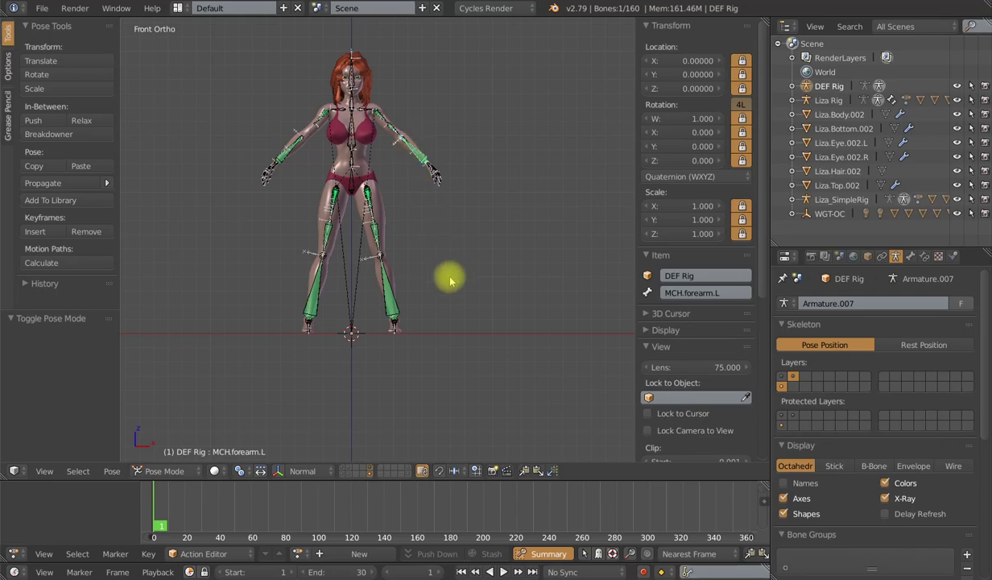
left_click(781, 377, "shift")
key("Tab")
key("Tab")
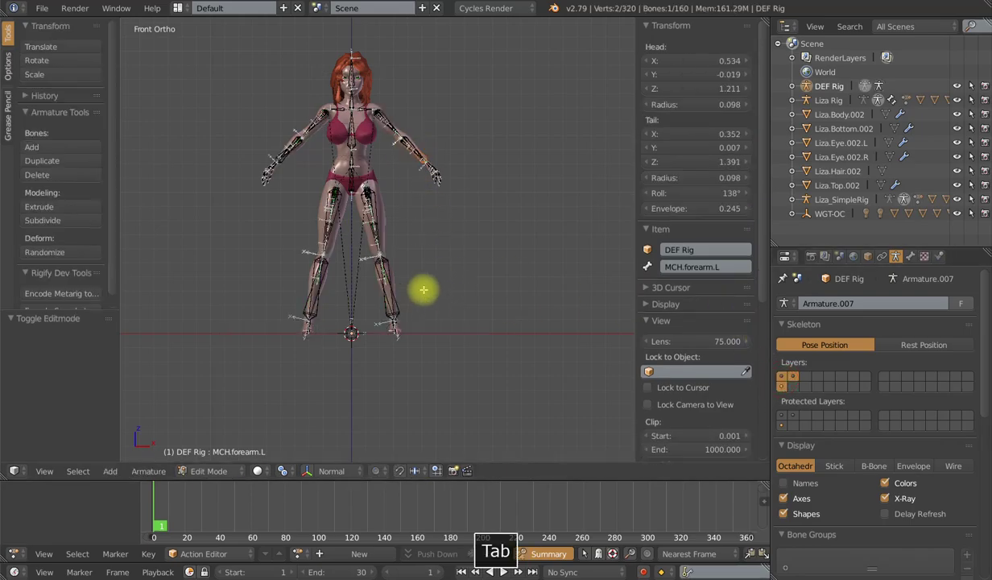
- Select all 160 bones and insert a Whole Character keyframe at frame 1
key("a")
scroll(425, 298, "down", 3)
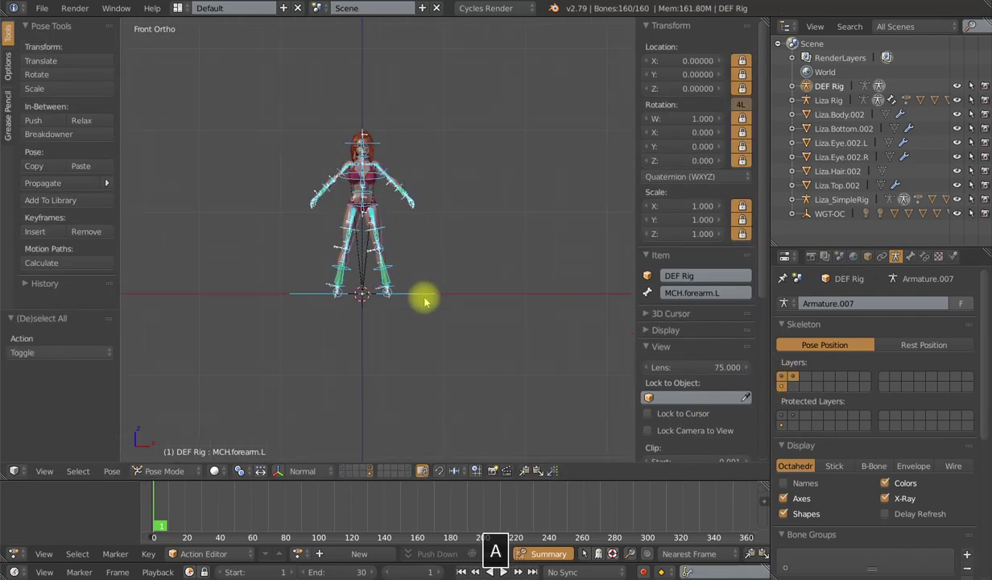
key("i")
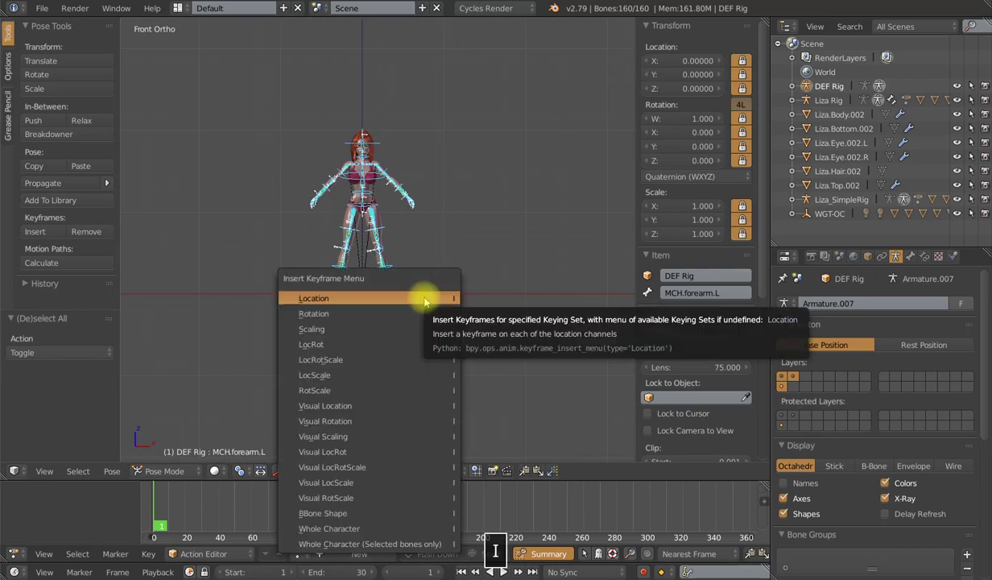
left_click(344, 531)
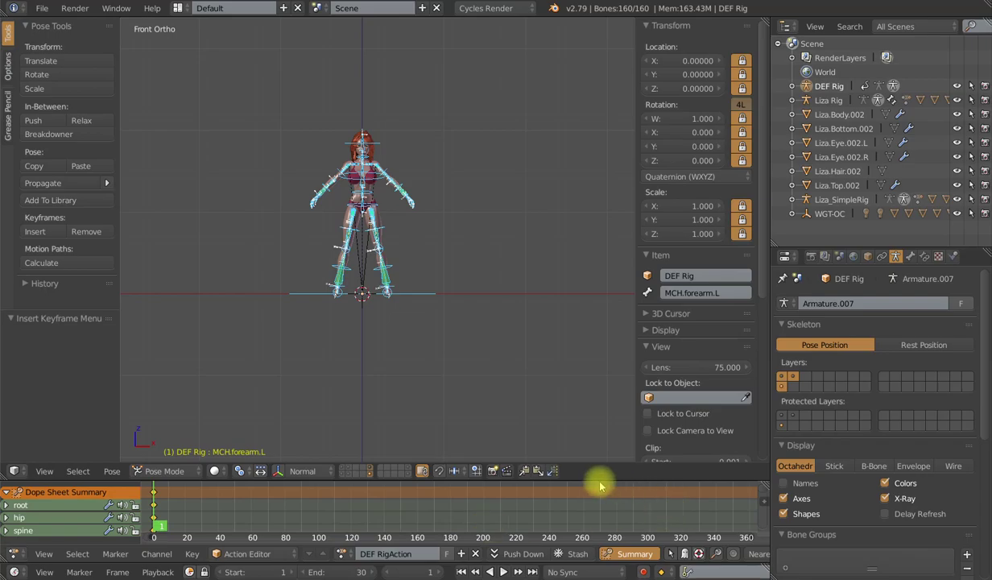
left_click_drag(597, 480, 594, 133)
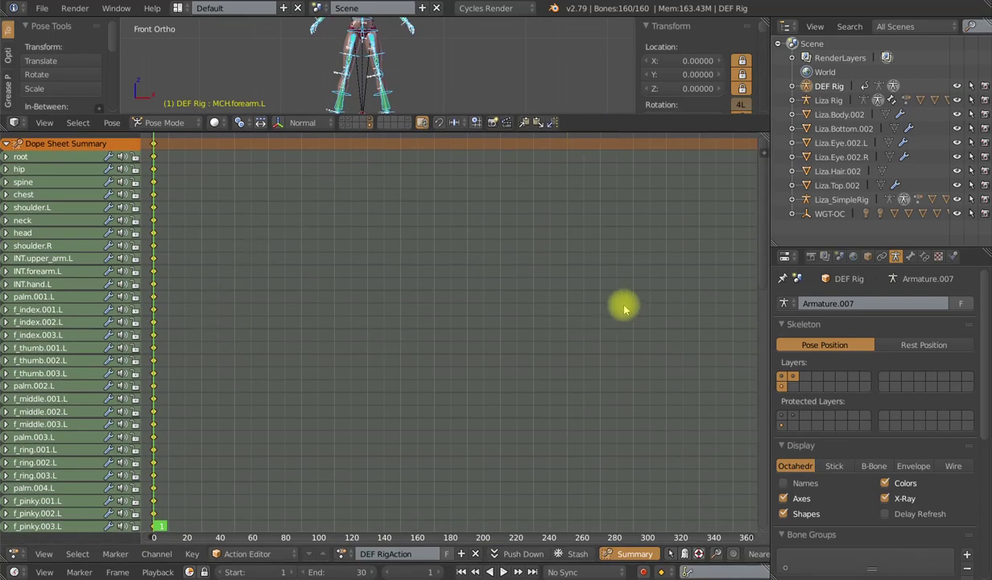
mouse_move(764, 214)
left_mouse_down()
mouse_move(769, 463)
mouse_move(758, 197)
left_mouse_up()
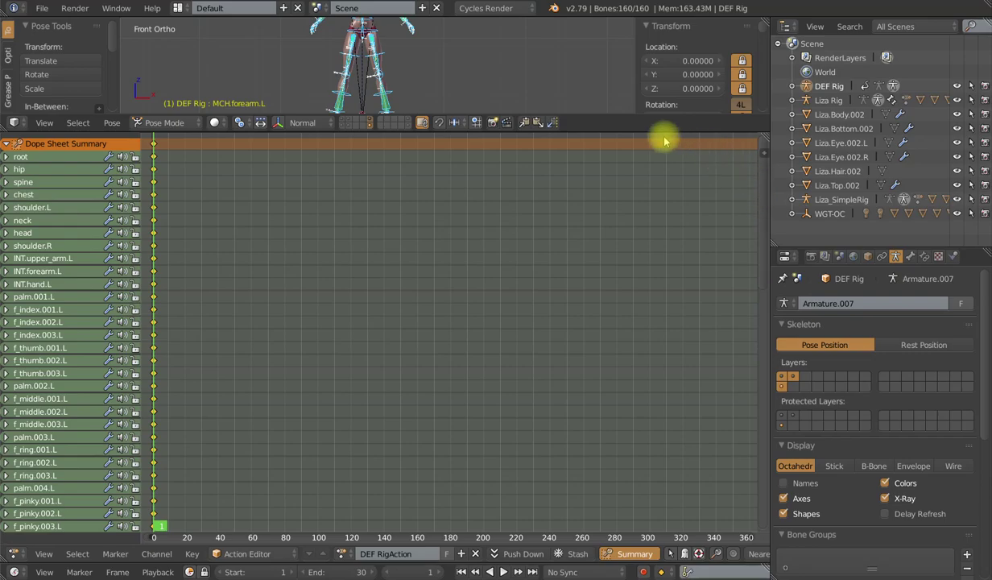
left_click_drag(582, 132, 586, 346)
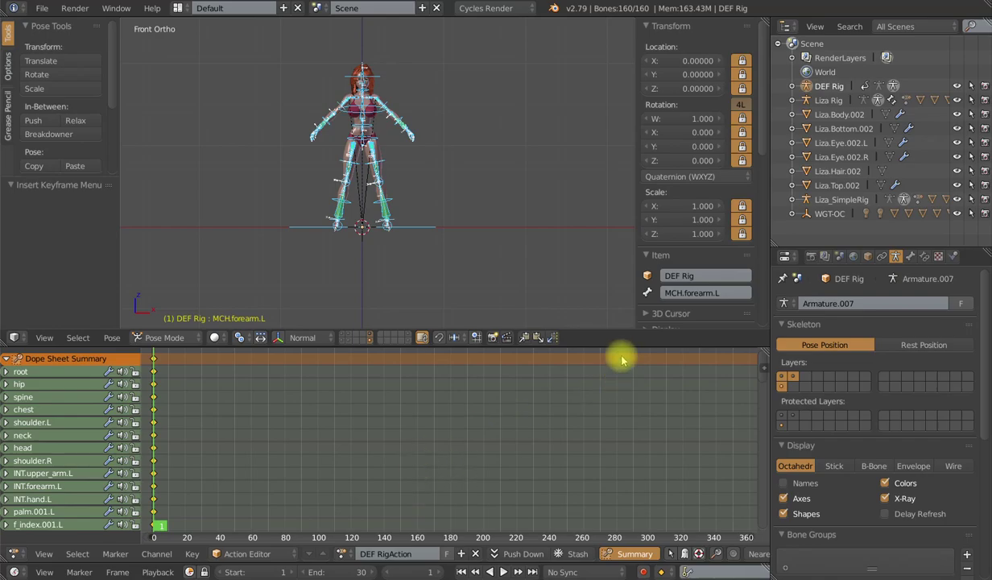
- Enlarge the 3D view and assign the Demo action as the DEF Rig's pose library
left_click_drag(593, 347, 580, 489)
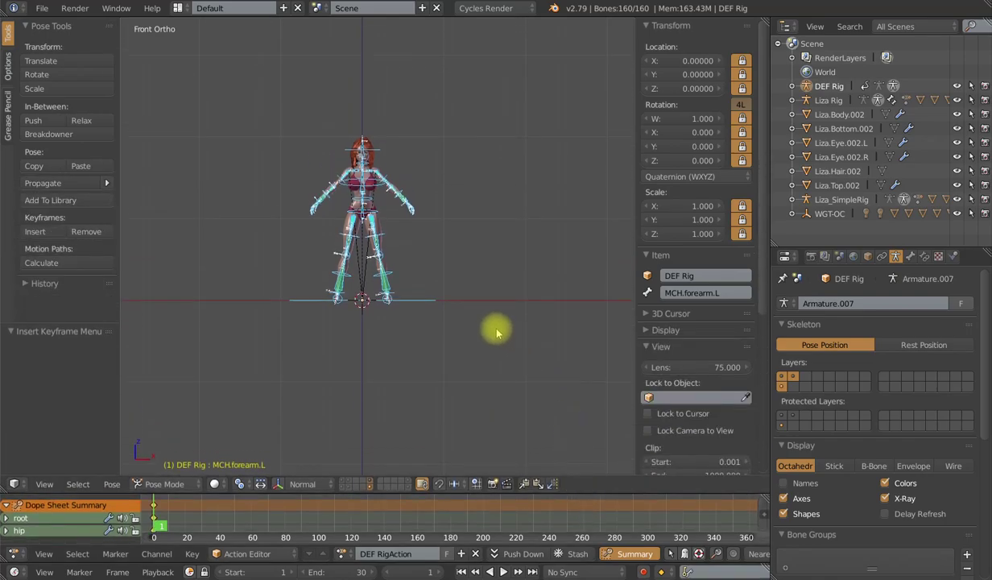
middle_click_drag(496, 331, 461, 325, "shift")
scroll(455, 323, "up", 2)
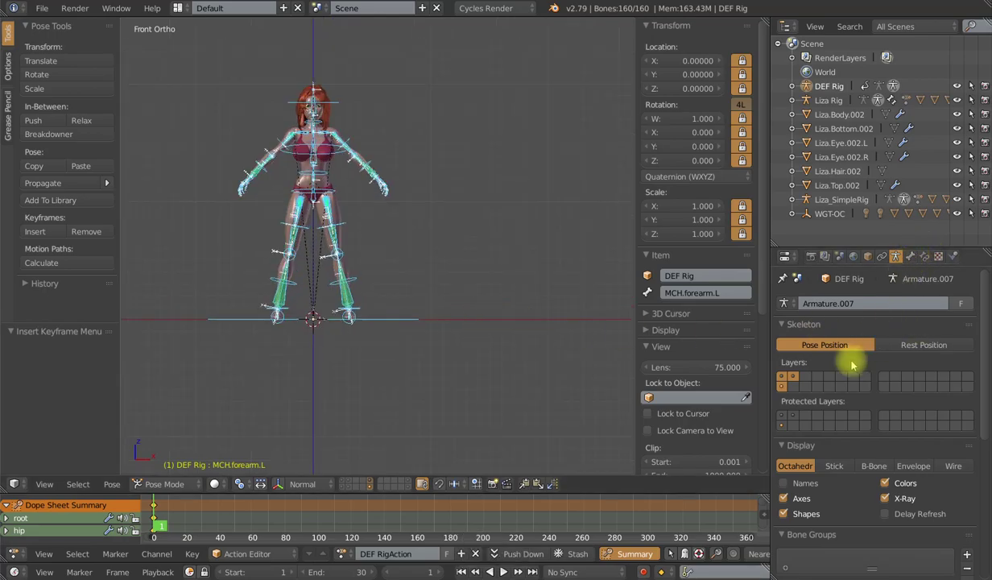
scroll(846, 366, "down", 5)
scroll(854, 480, "down", 2)
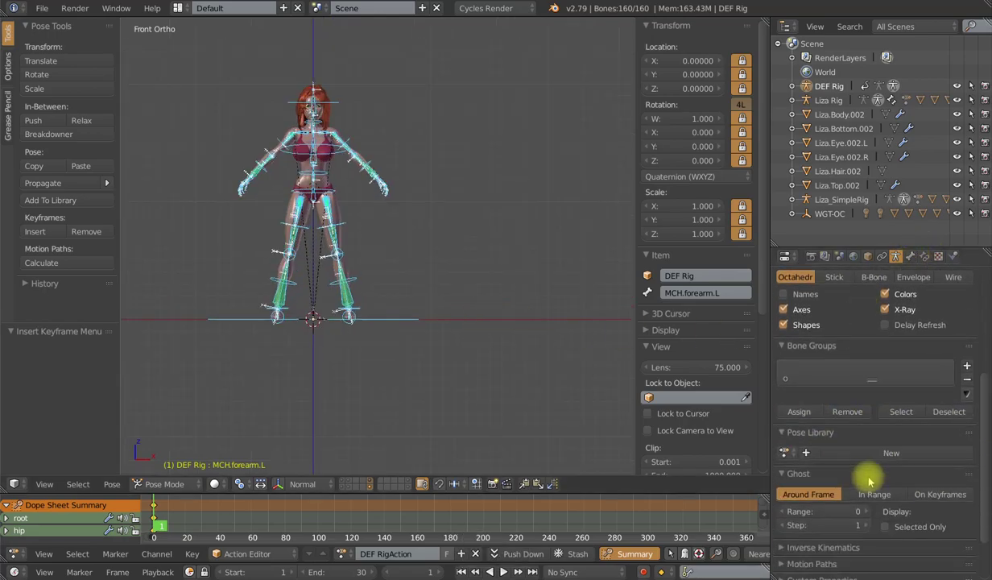
left_click(787, 453)
left_click(799, 337)
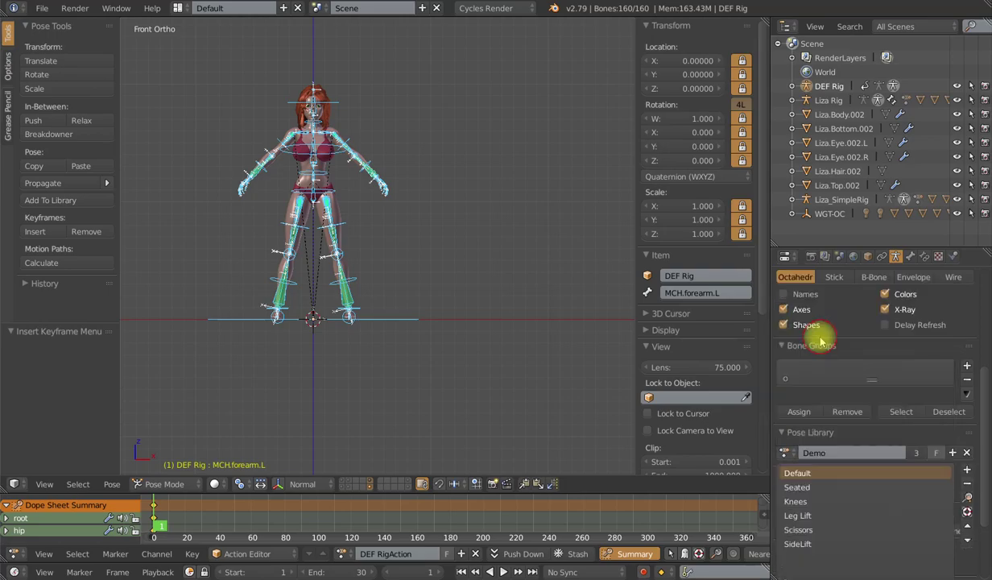
scroll(822, 476, "down", 2)
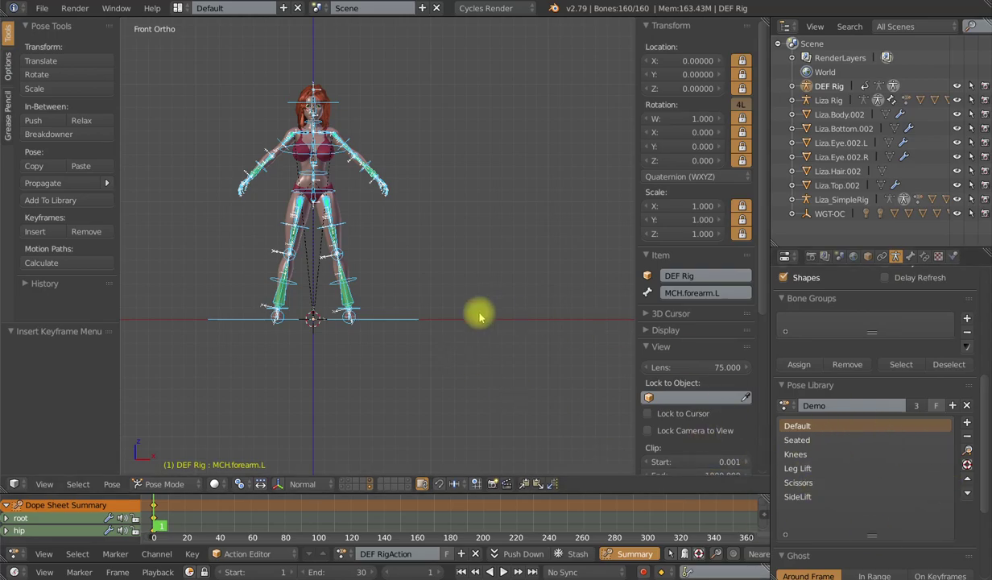
left_click_drag(599, 493, 594, 292)
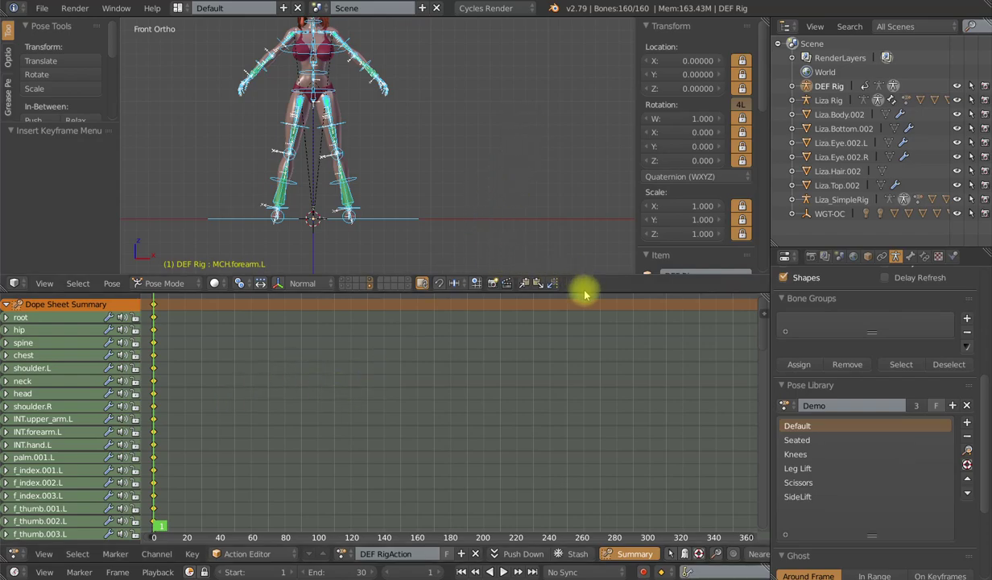
left_click_drag(585, 278, 592, 431)
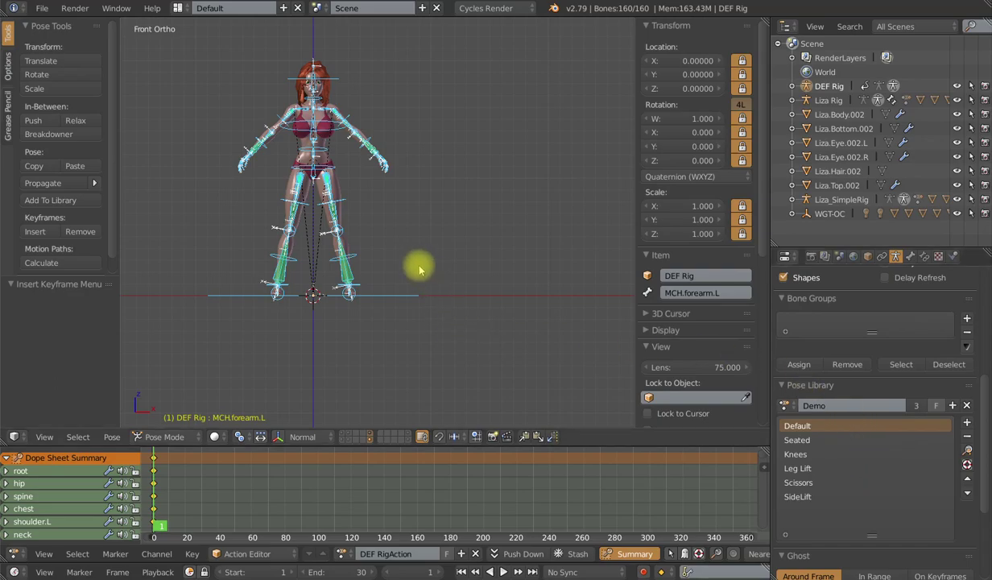
middle_click_drag(409, 280, 439, 319, "shift")
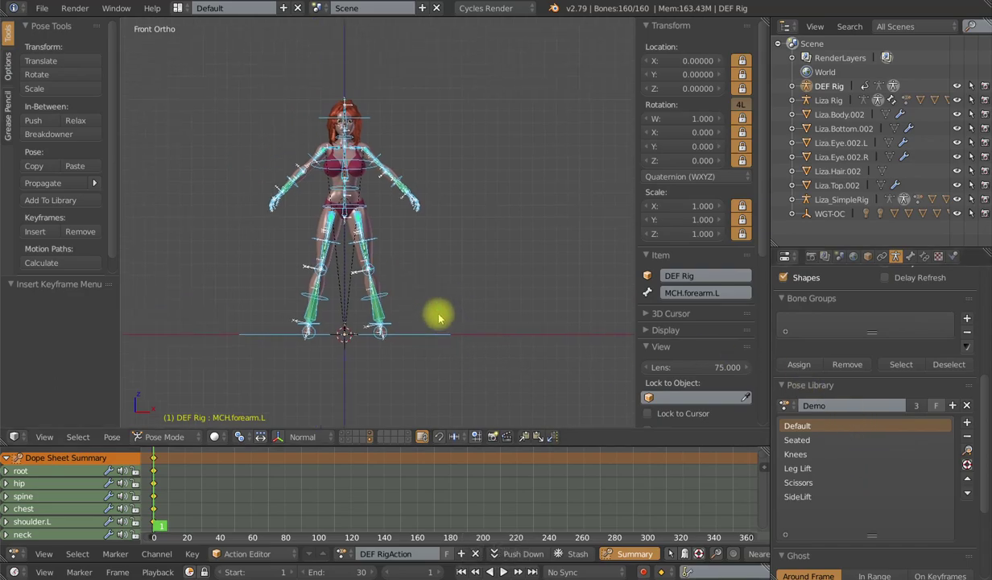